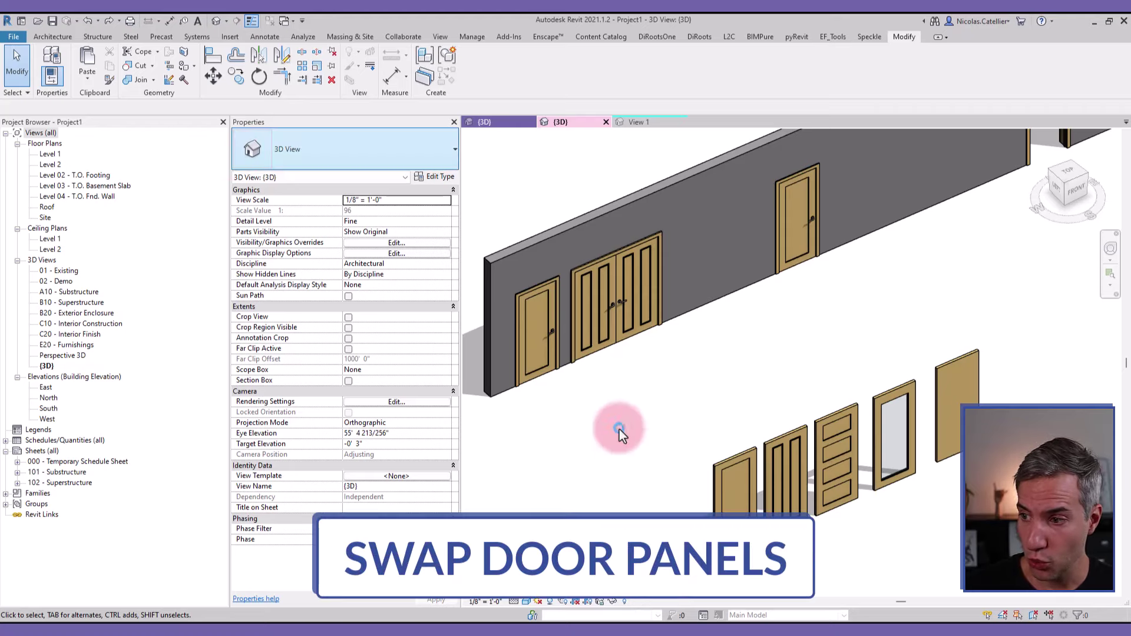
Set the single wood-frame door's panel type to BP_DR_SP_Panel-Wood-Type3 : Panel - Solid Type 3
scroll(486, 358, "up", 5)
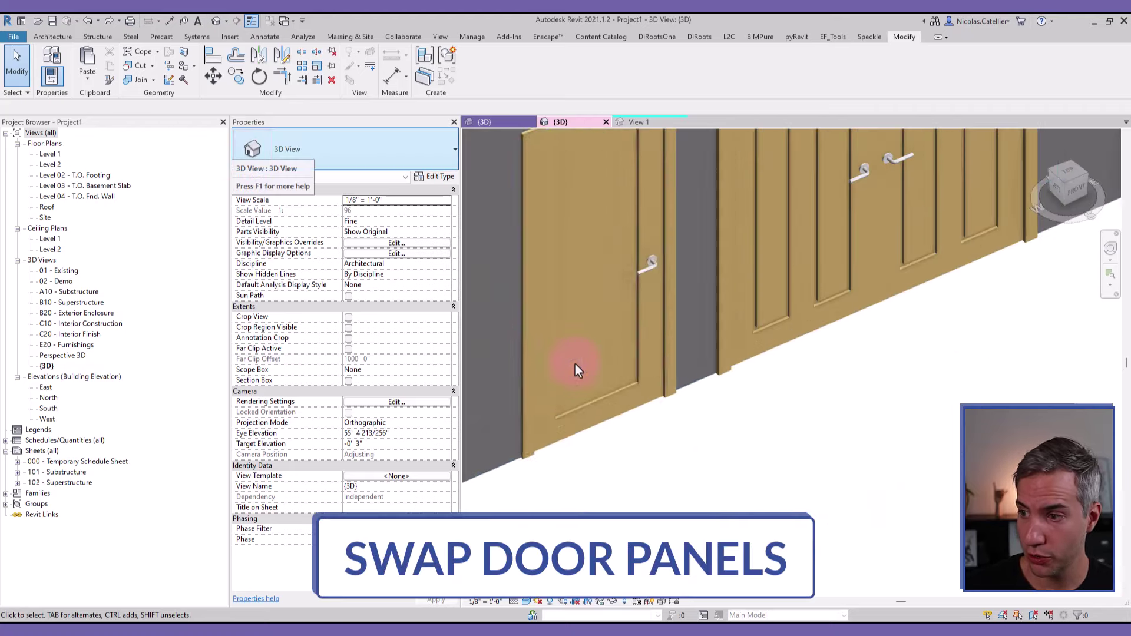
left_click(600, 397)
scroll(568, 369, "down", 5)
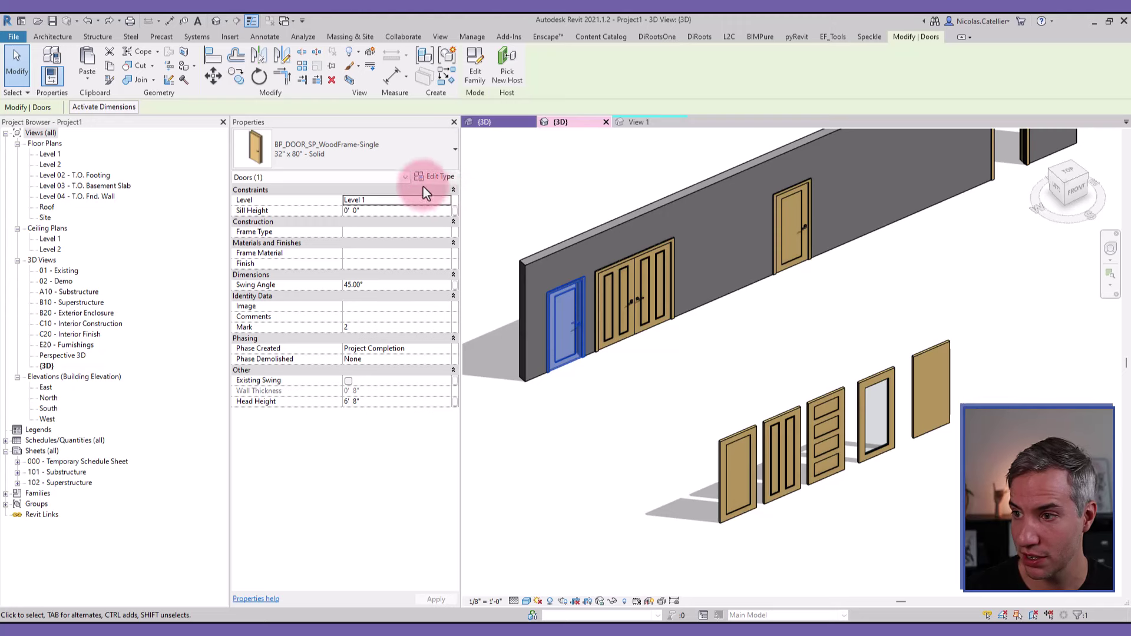
scroll(571, 307, "up", 2)
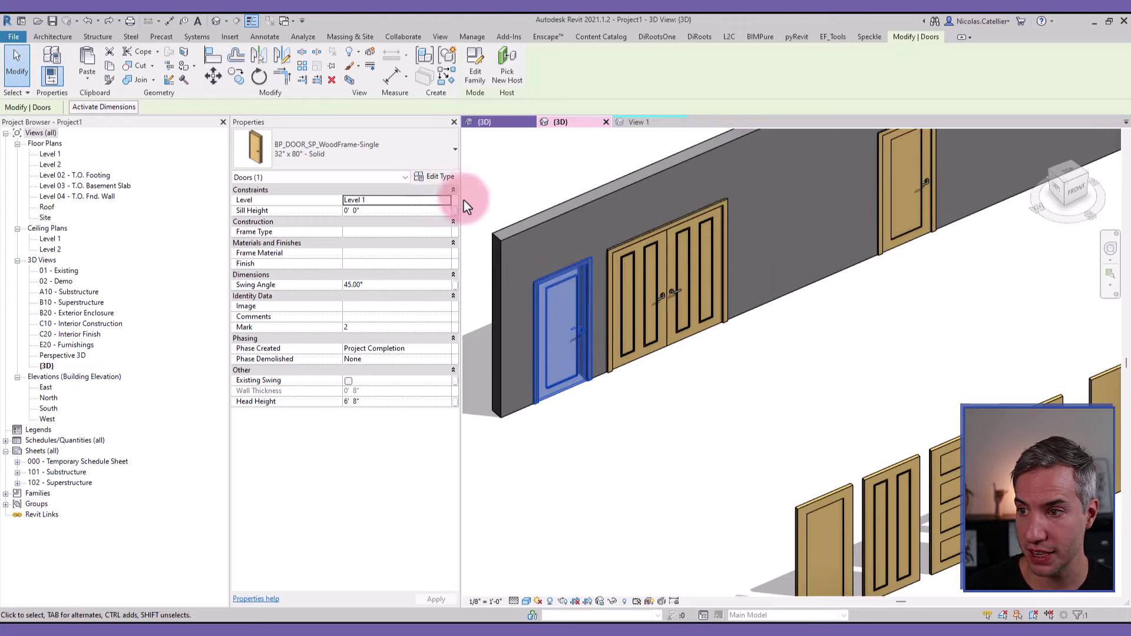
left_click(437, 179)
scroll(324, 342, "down", 6)
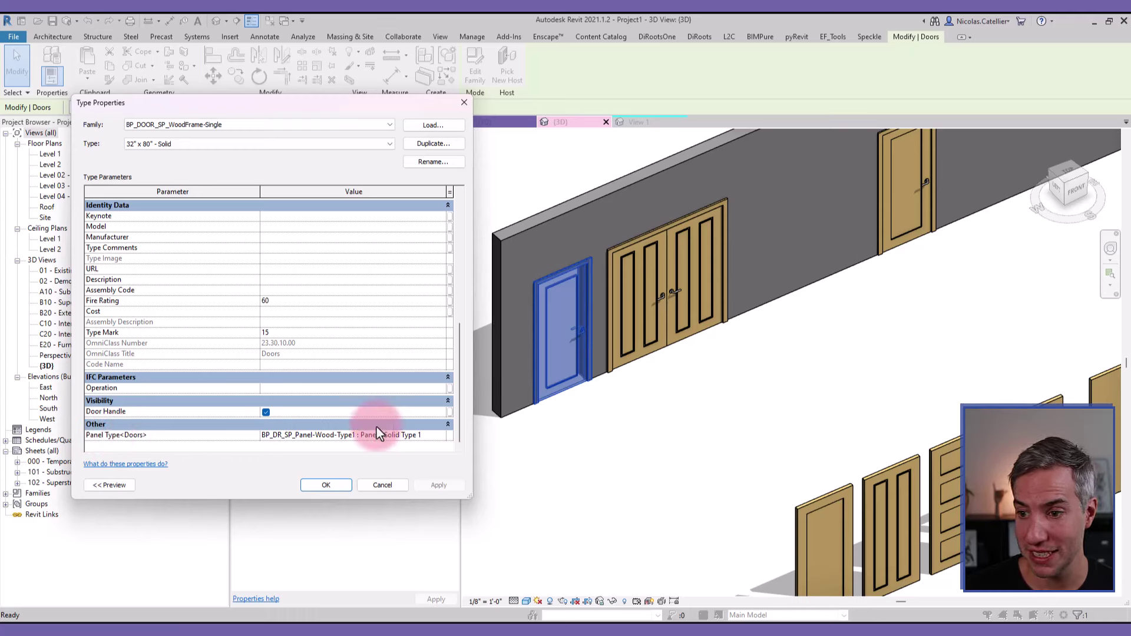
left_click(443, 435)
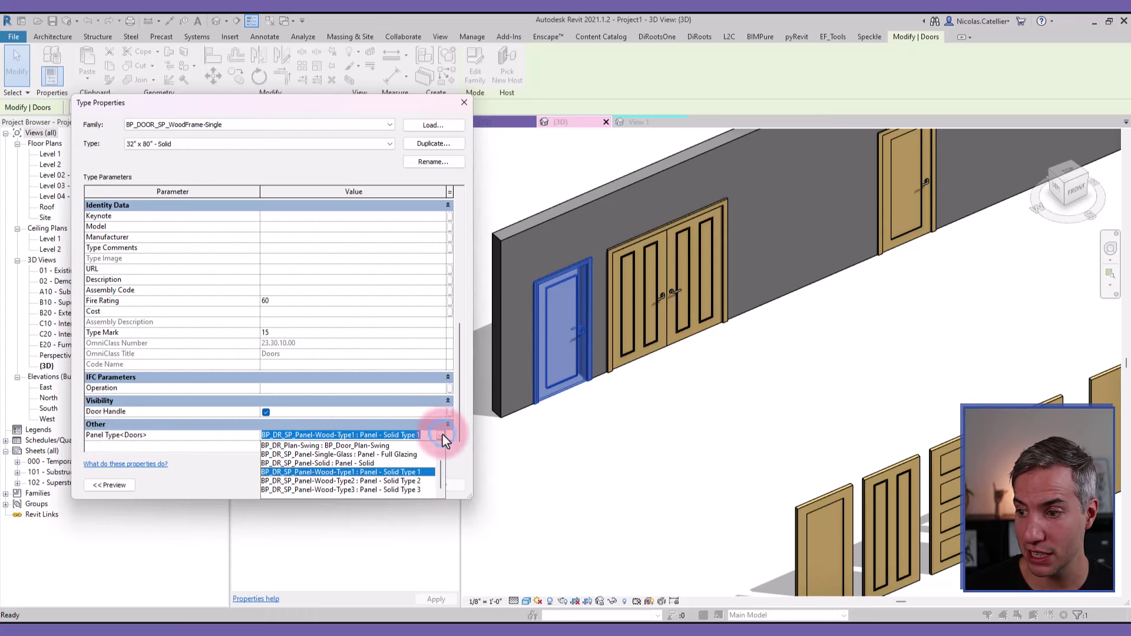
left_click(417, 493)
left_click(314, 486)
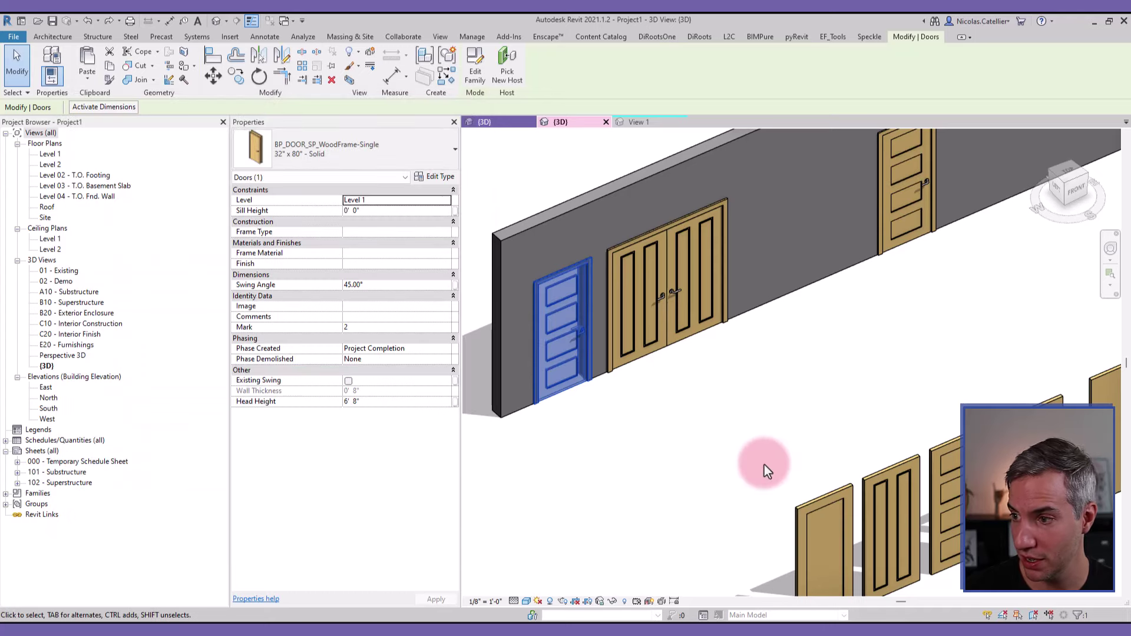
Set the double wood-frame door's type of panels to BP_DR_SP_Panel-Wood-Type3 : Panel - Solid Type 3
left_click(654, 328)
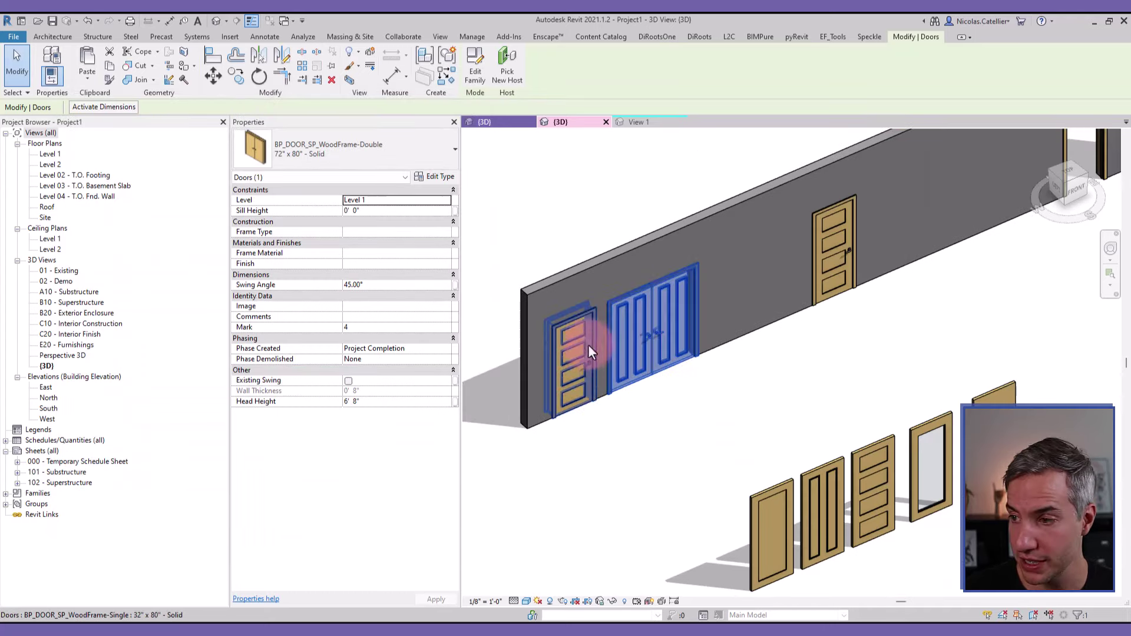
left_click(439, 176)
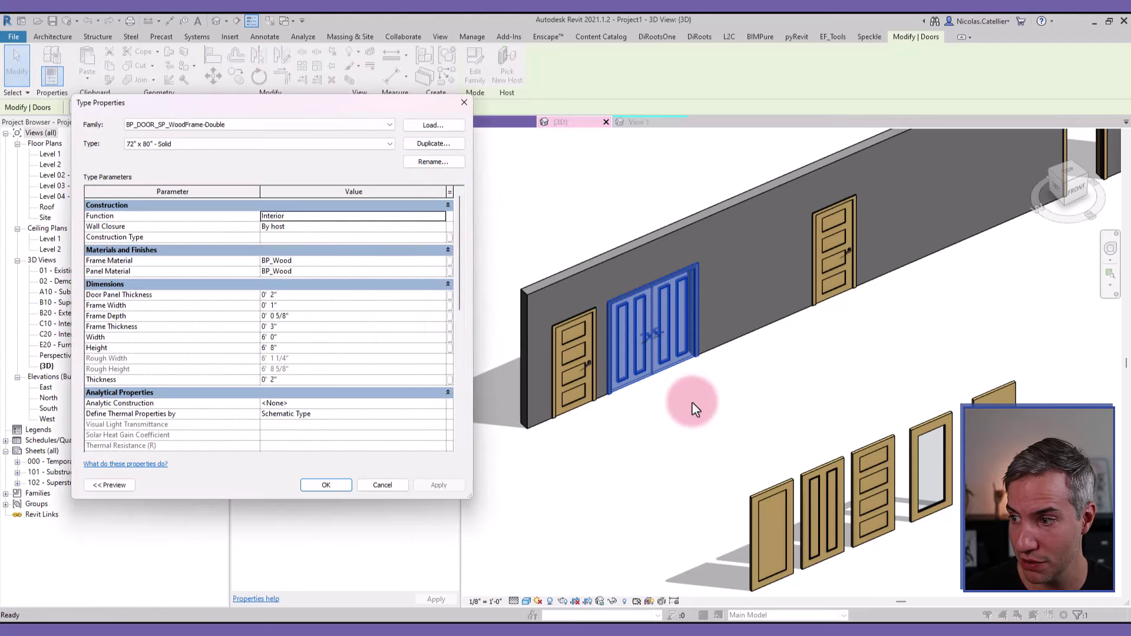
scroll(405, 345, "down", 10)
left_click(442, 424)
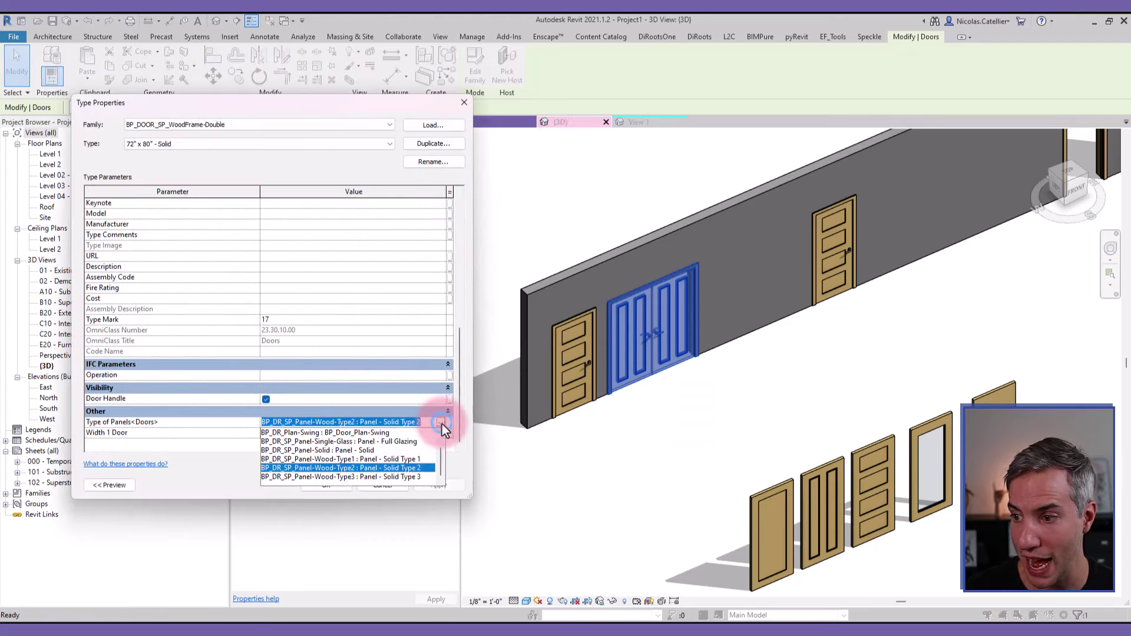
left_click(403, 480)
left_click(326, 485)
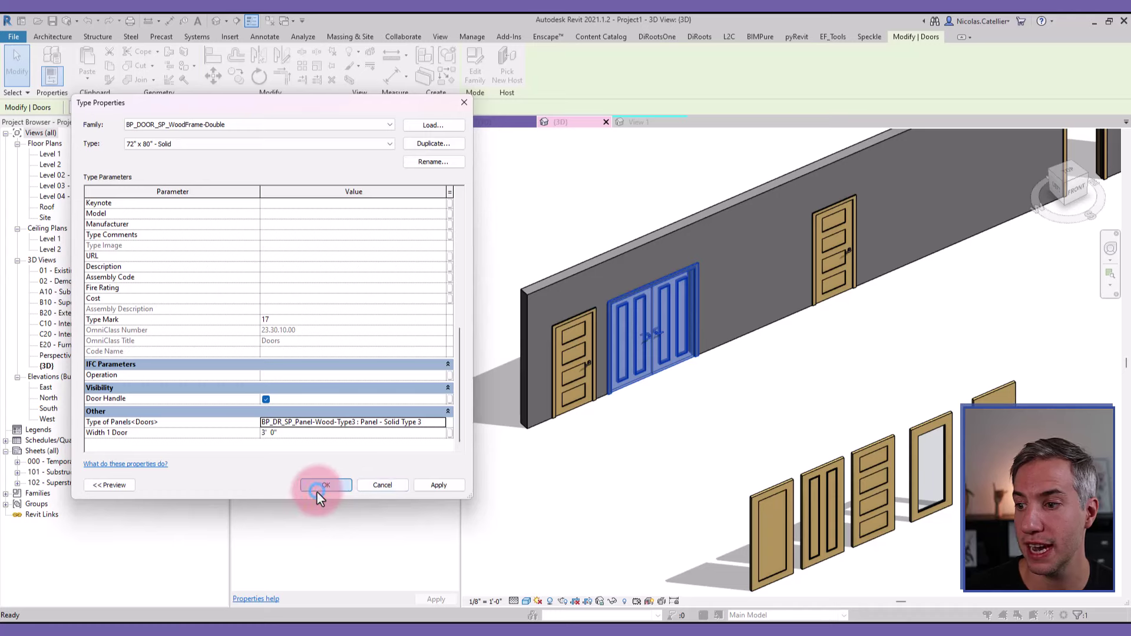
left_click(647, 396)
scroll(648, 395, "up", 2)
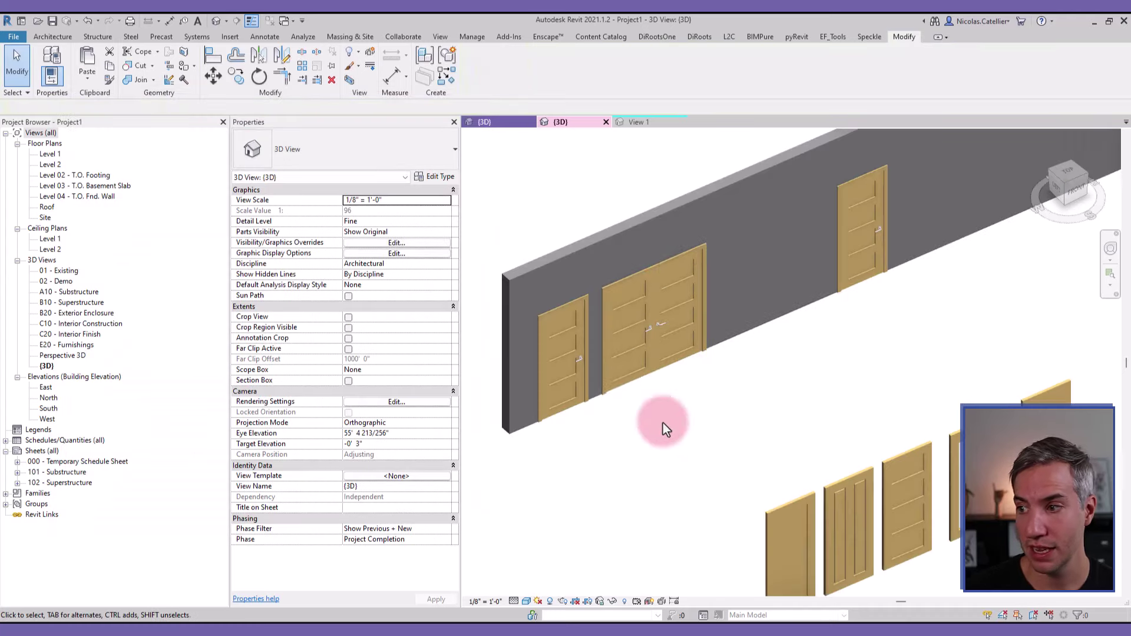
Set Distance Bottom to 0' 2" in the type properties of the freestanding four-panel Panel - Solid Type 3
middle_click_drag(620, 463, 587, 360)
left_click(891, 340)
scroll(861, 341, "down", 3)
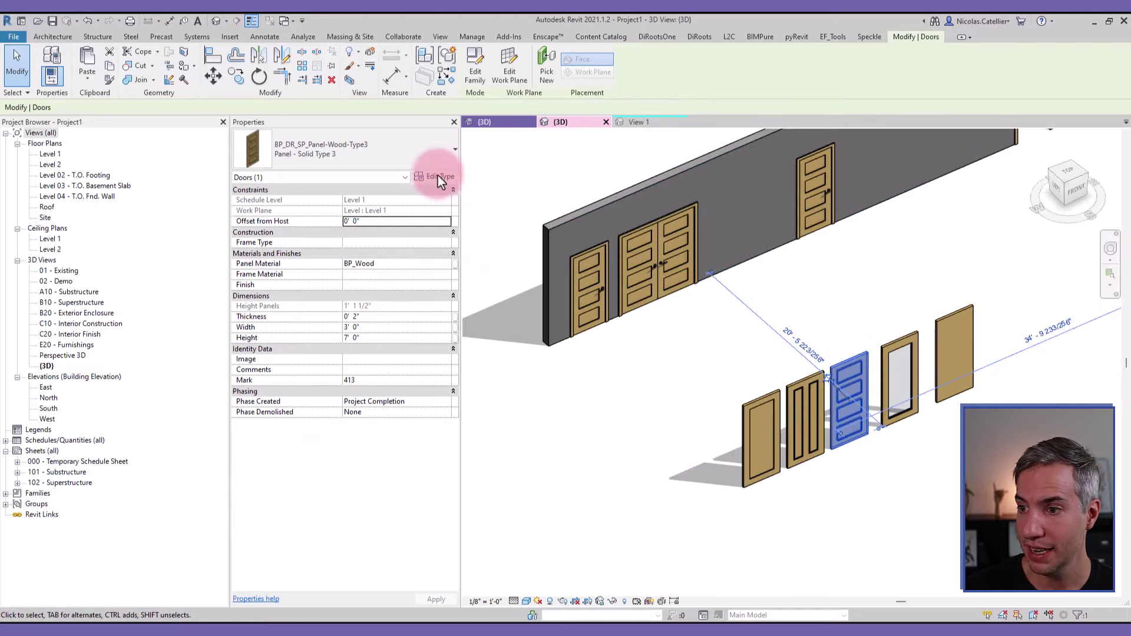
left_click(431, 179)
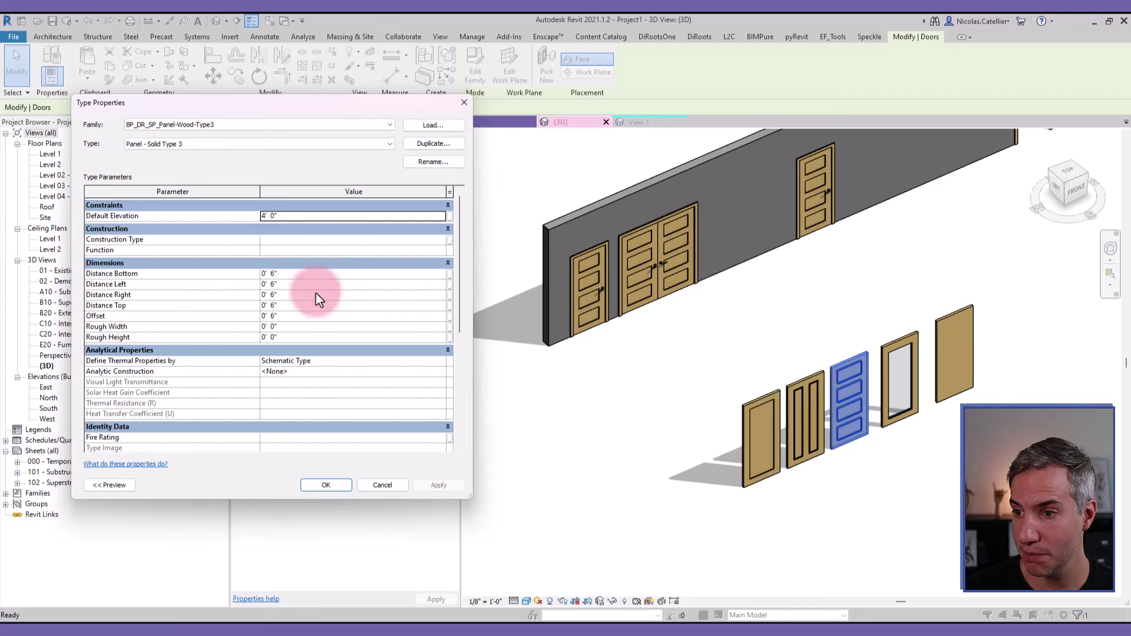
left_click(270, 274)
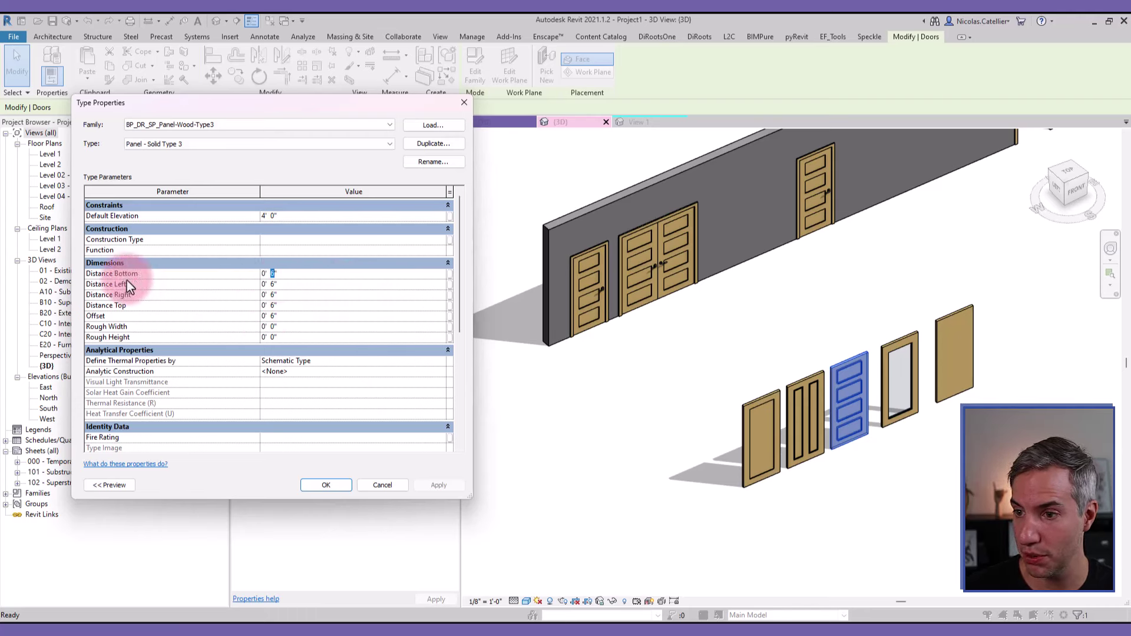
left_click(290, 284)
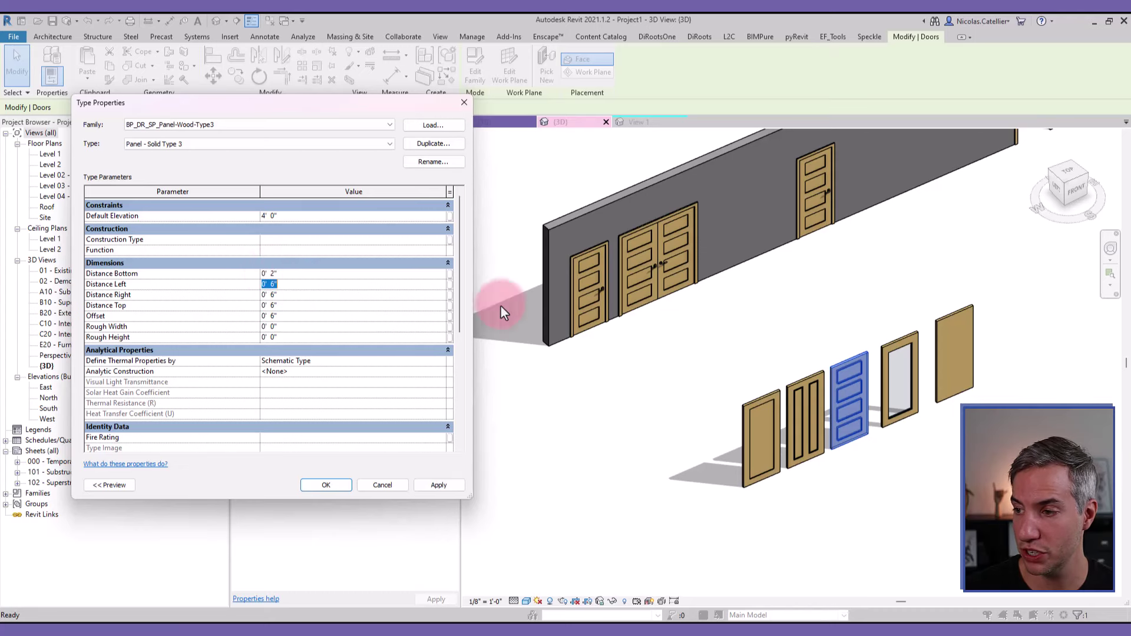
left_click(611, 337)
Examine the door panels in the wall and the empty BP_DOOR_Single-Tutorial frame
scroll(595, 324, "up", 5)
scroll(593, 321, "up", 2)
left_click(610, 341)
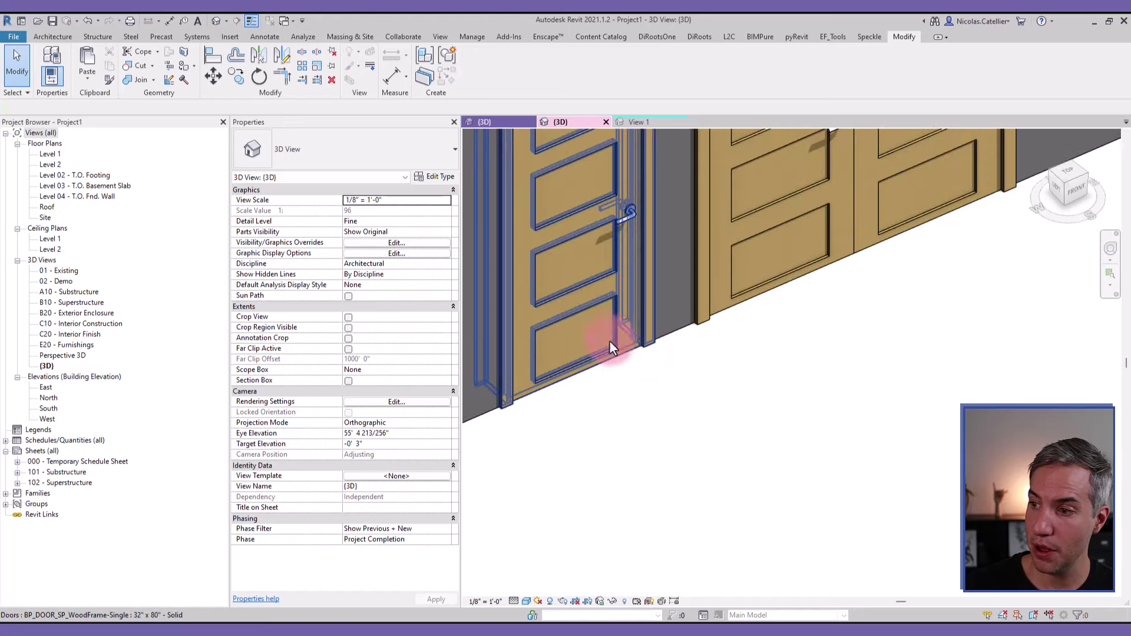
scroll(713, 372, "down", 5)
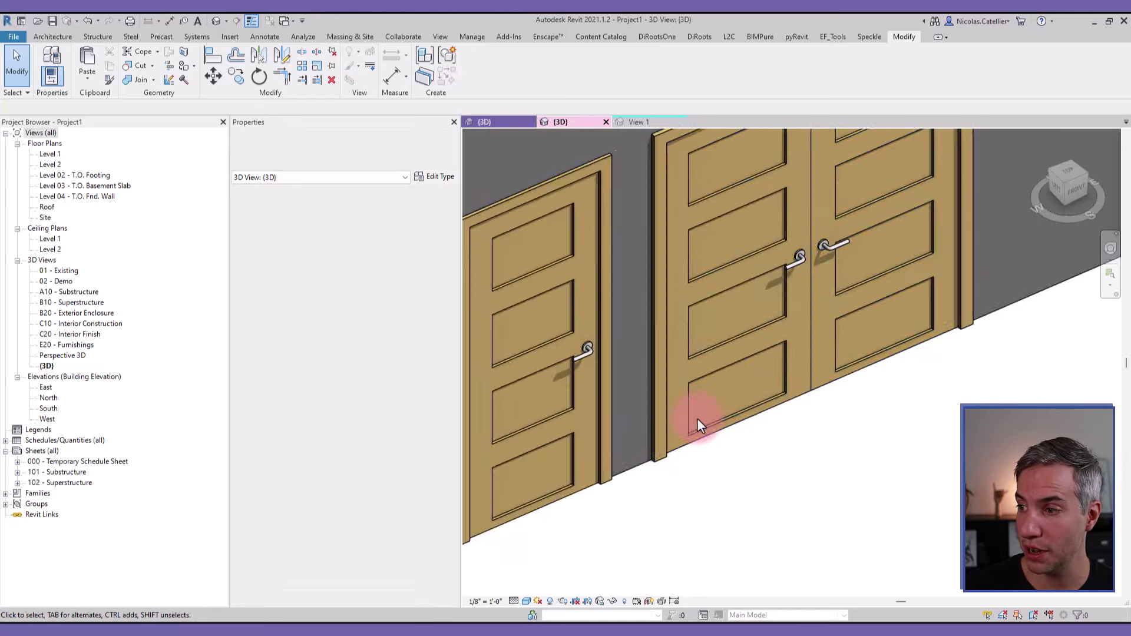
left_click(710, 377)
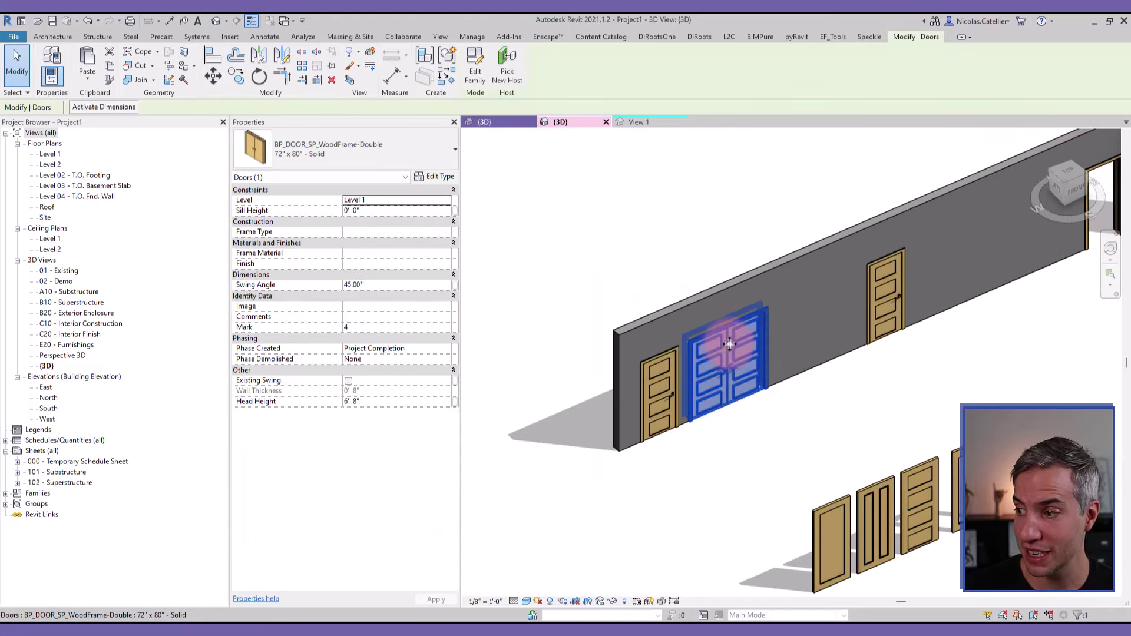
left_click(883, 423)
scroll(748, 429, "down", 3)
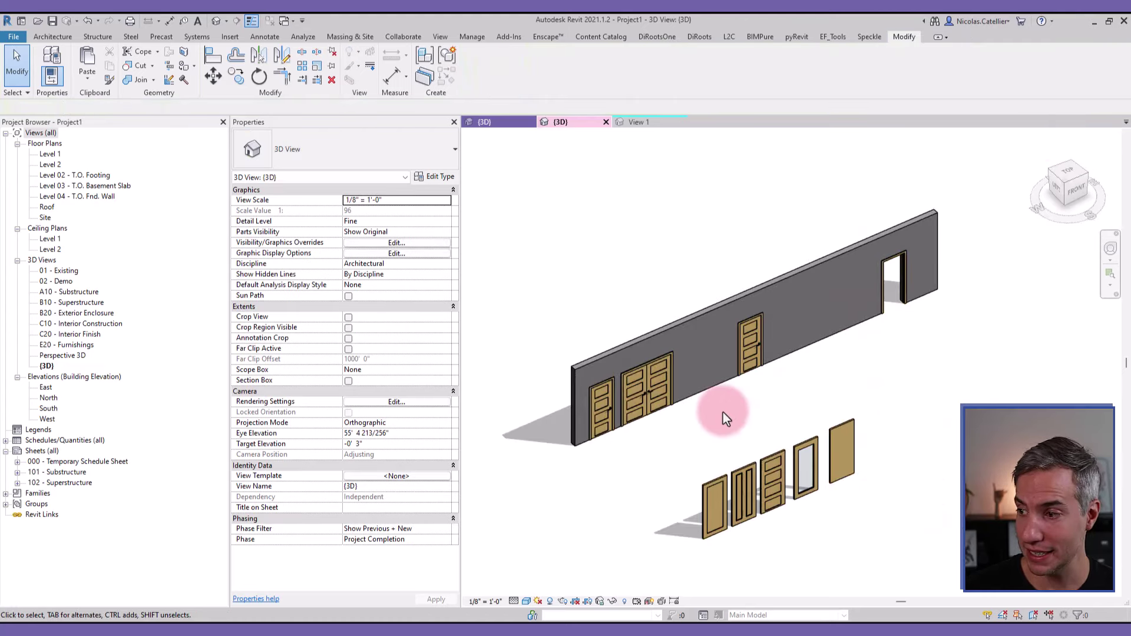
middle_click_drag(782, 422, 756, 434)
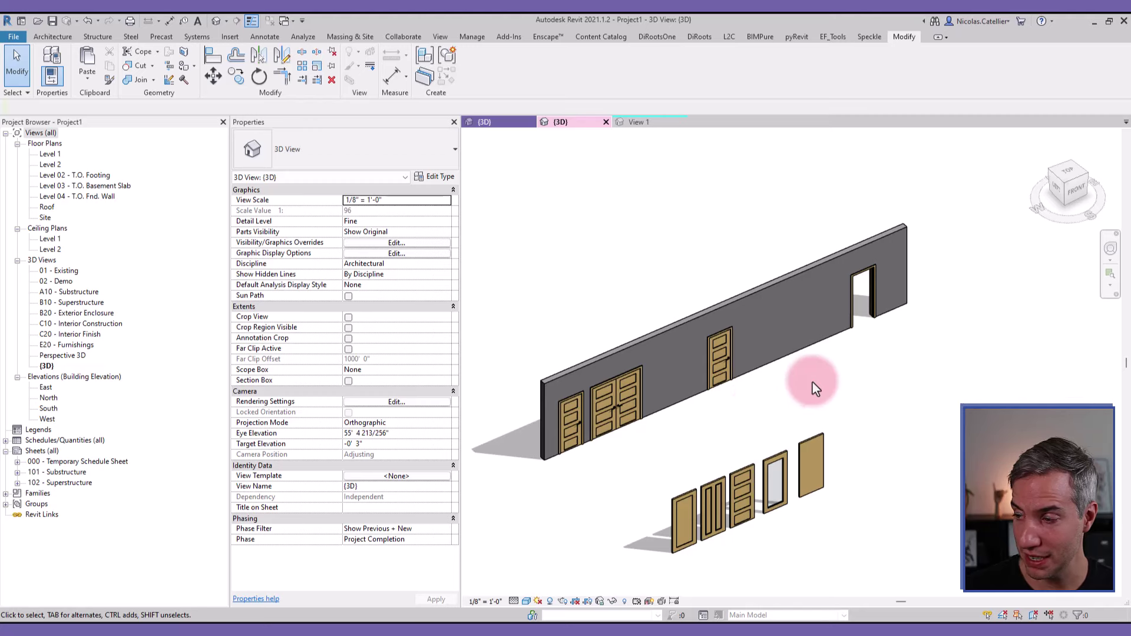
scroll(872, 312, "up", 5)
left_click(832, 251)
scroll(748, 252, "up", 3)
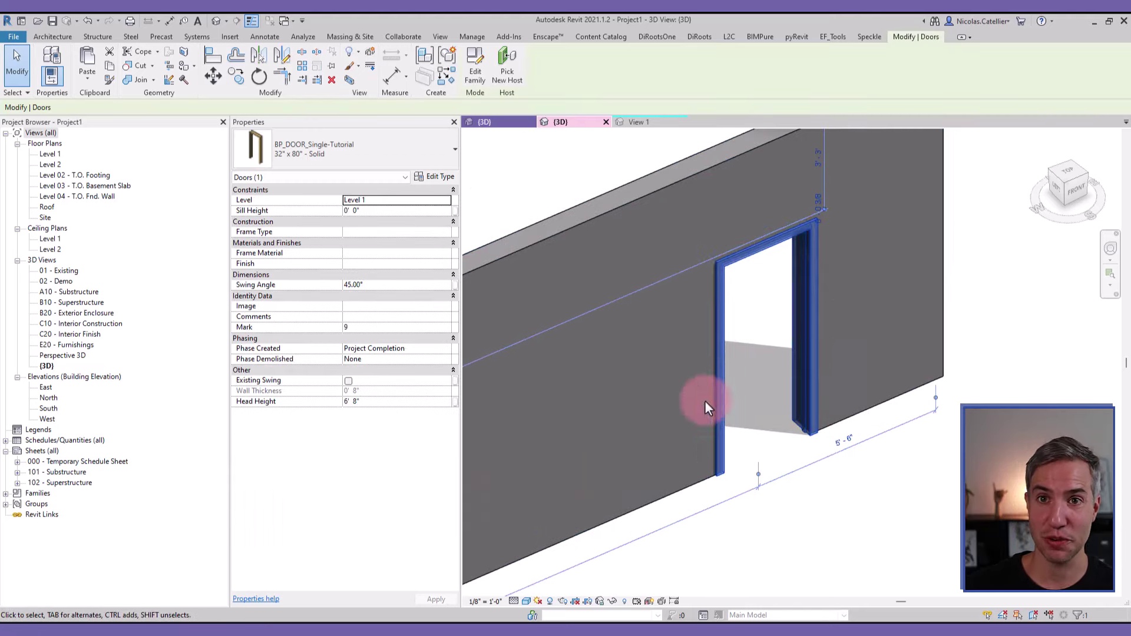
scroll(753, 450, "down", 6)
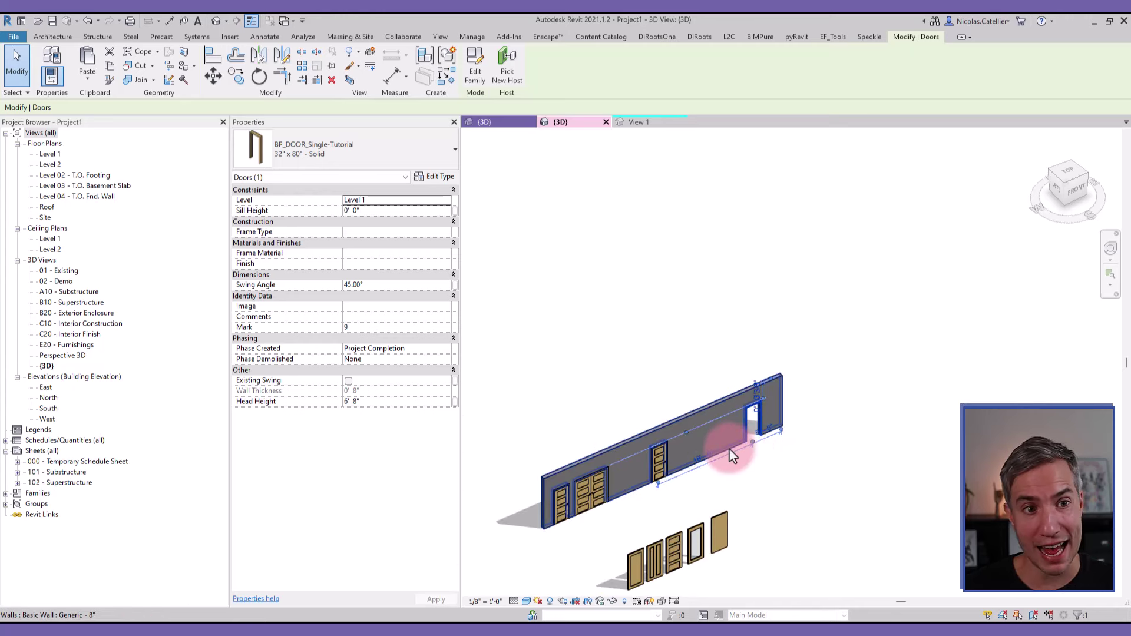
scroll(755, 419, "up", 4)
left_click(818, 536)
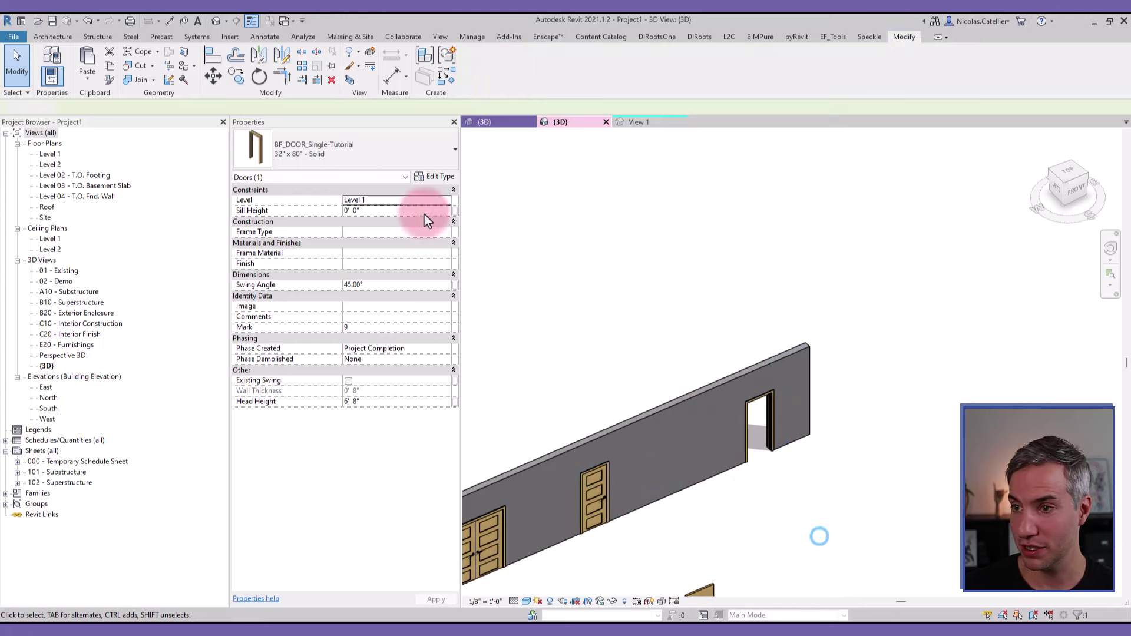
Create a new family from the English-Imperial template Generic Model.rft
left_click(14, 38)
mouse_move(29, 85)
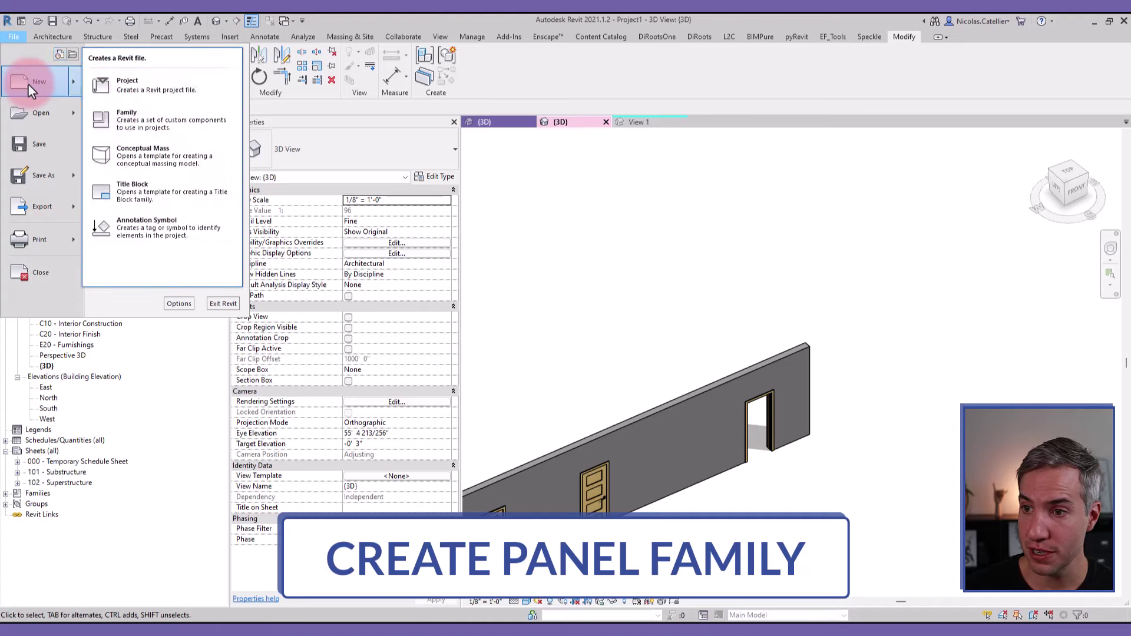
left_click(146, 118)
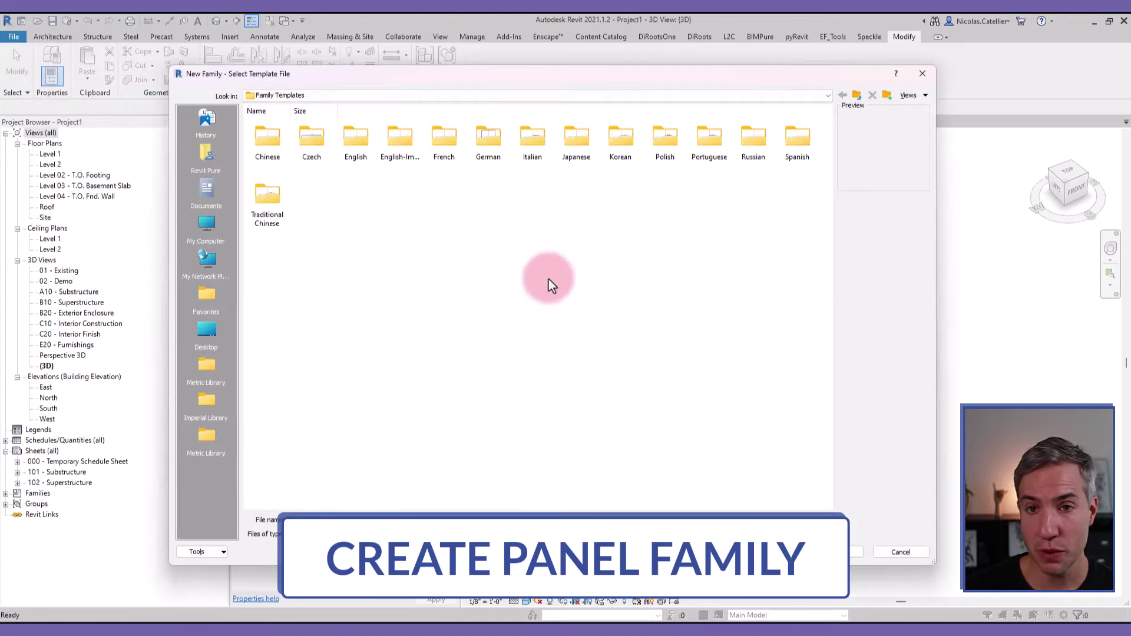
double_click(400, 137)
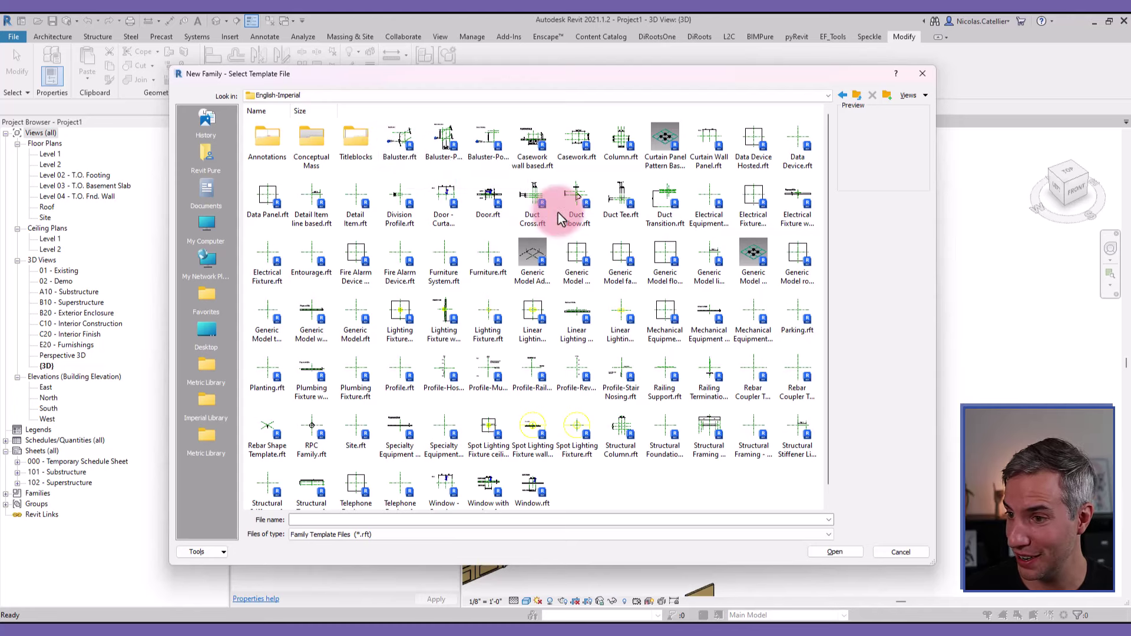
left_click(362, 311)
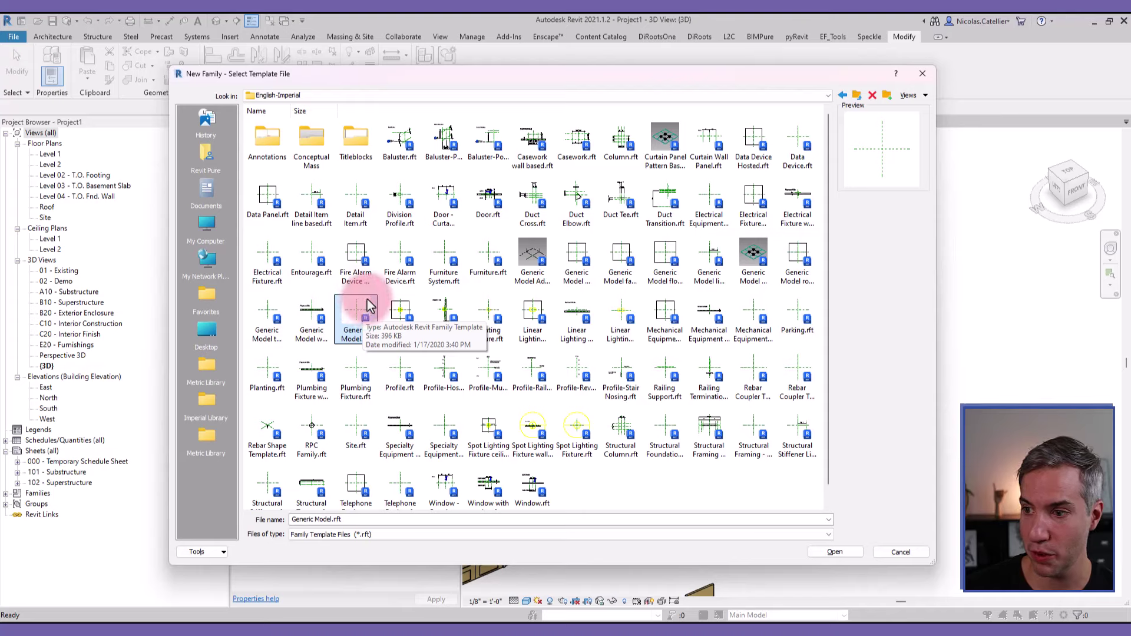
left_click(357, 317)
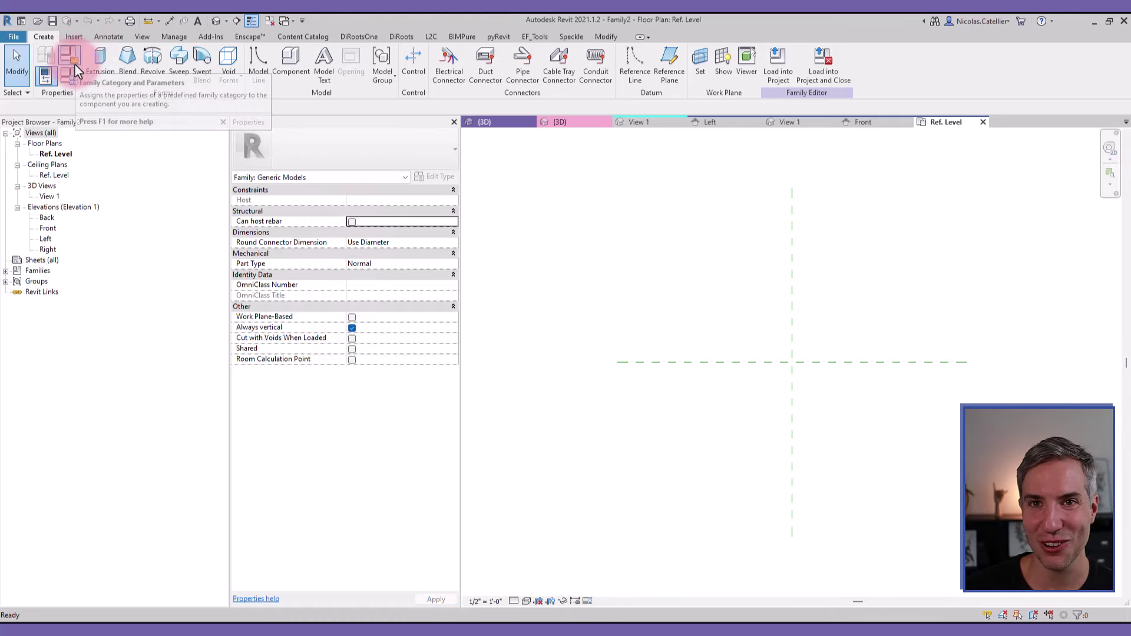
Change the family category to Doors and enable the Shared and Work Plane-Based options
left_click(75, 64)
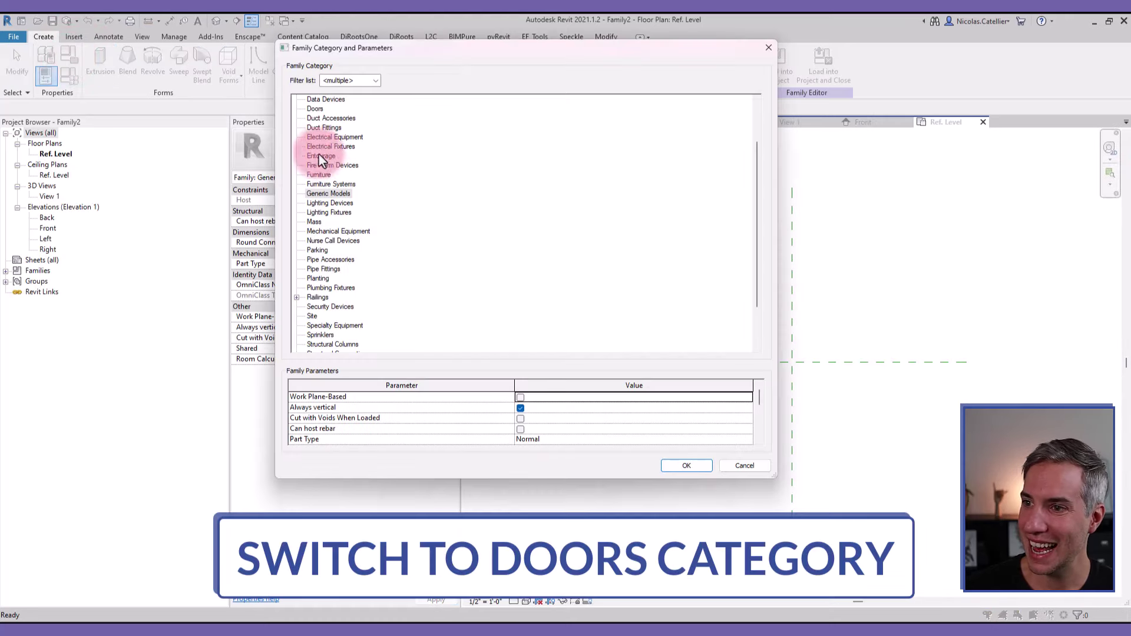
scroll(324, 152, "up", 1)
left_click(319, 137)
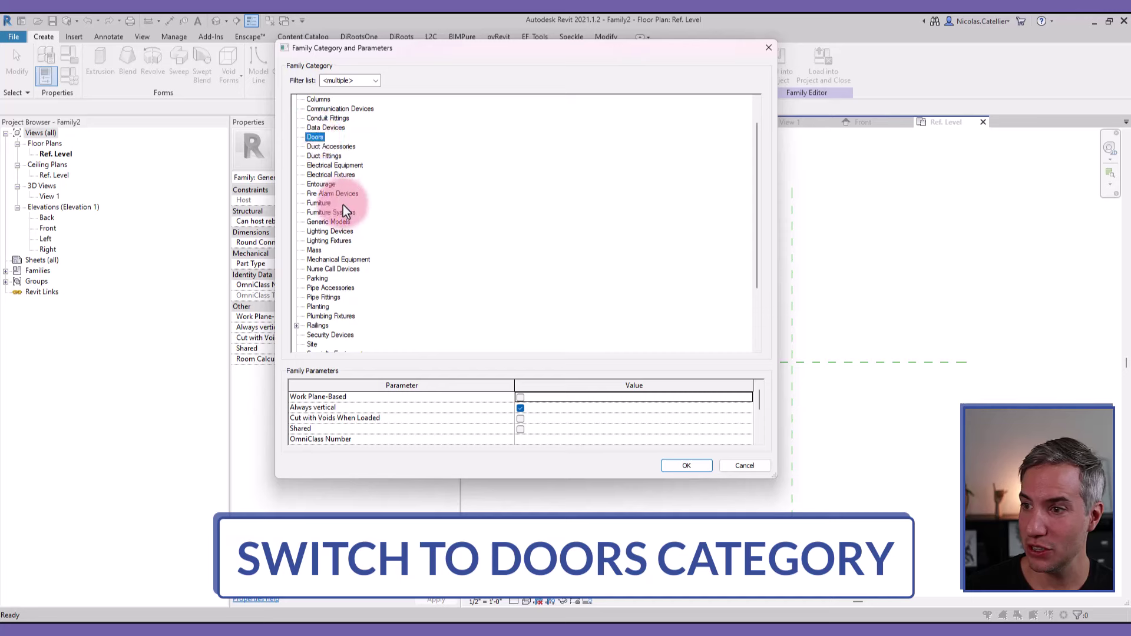
left_click(680, 467)
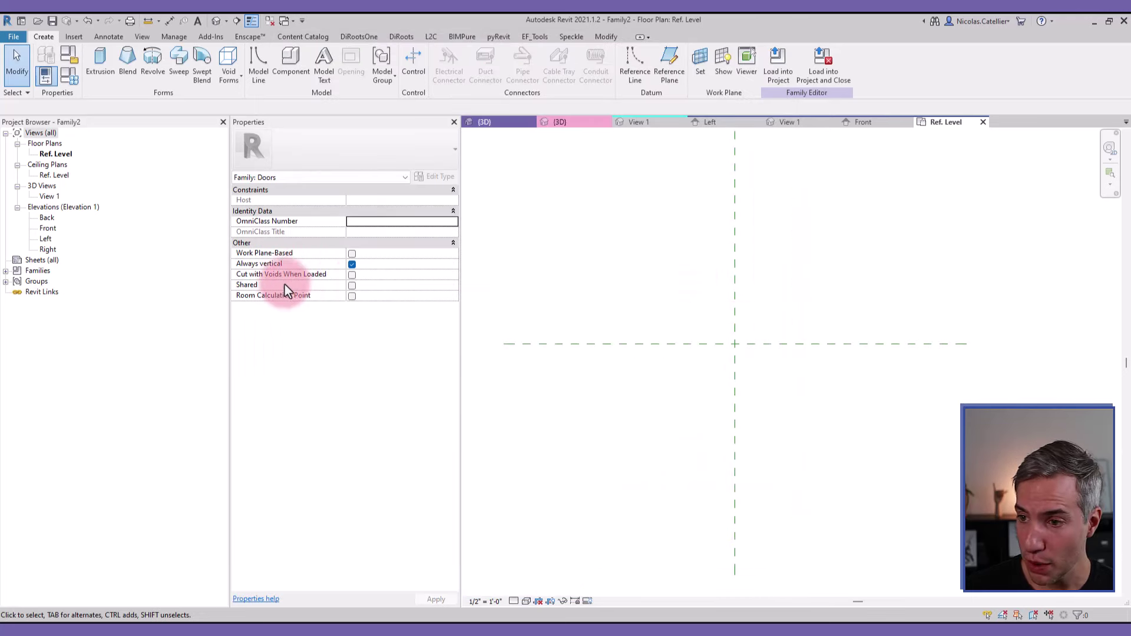
left_click(352, 286)
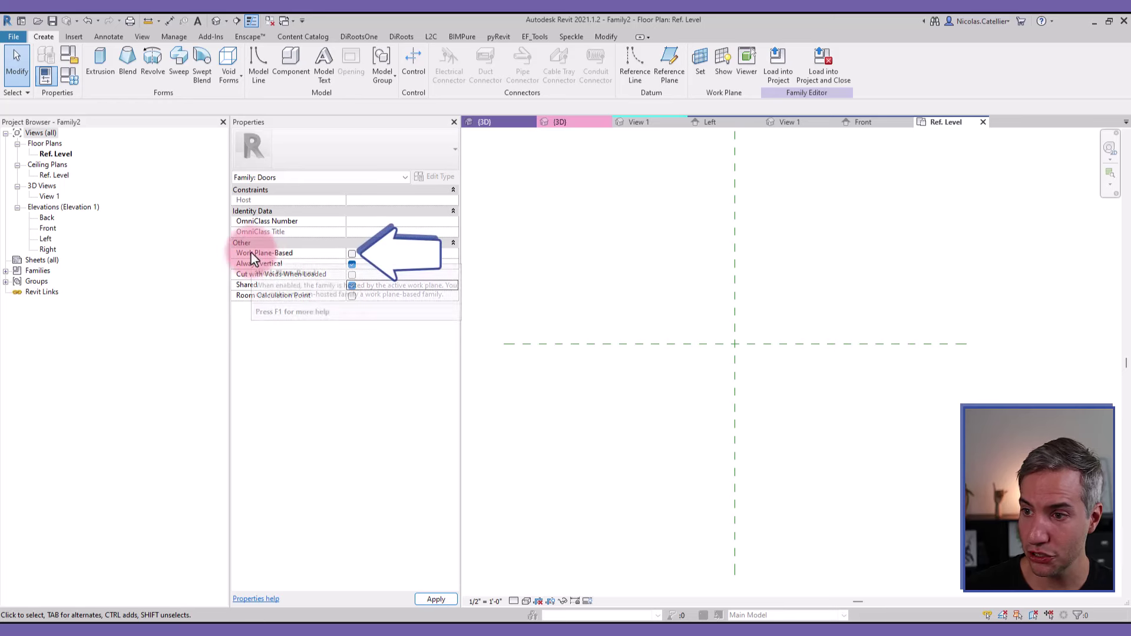
left_click(353, 254)
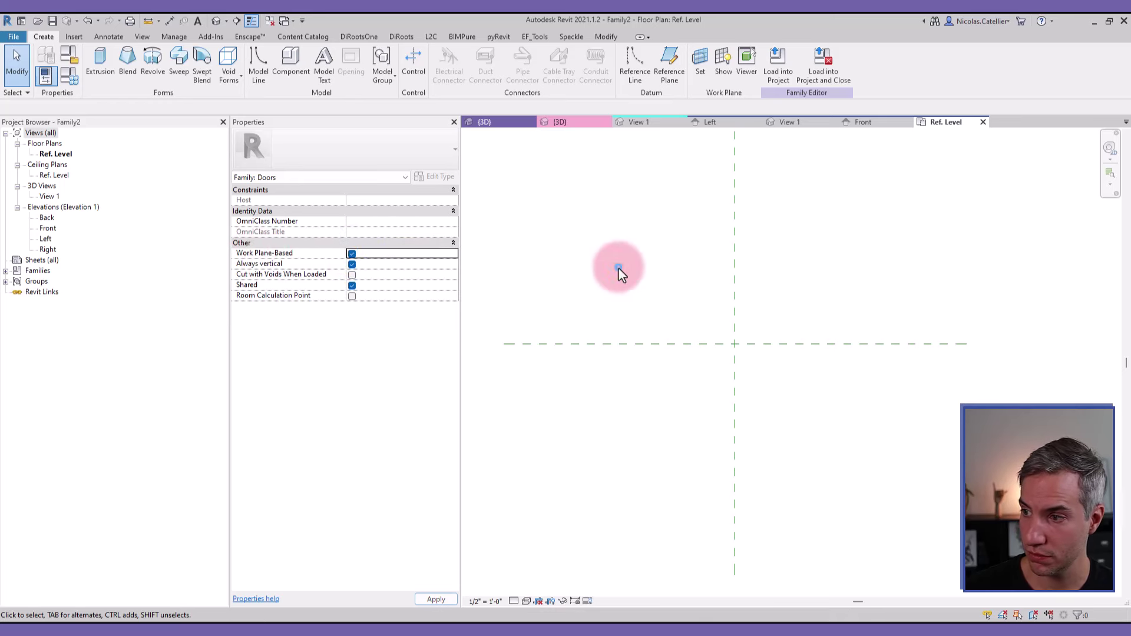
Draw two horizontal reference planes about 4 3/4" apart around the center, and vertical ones about 2' 7" left and 3' right of it
left_click(736, 322)
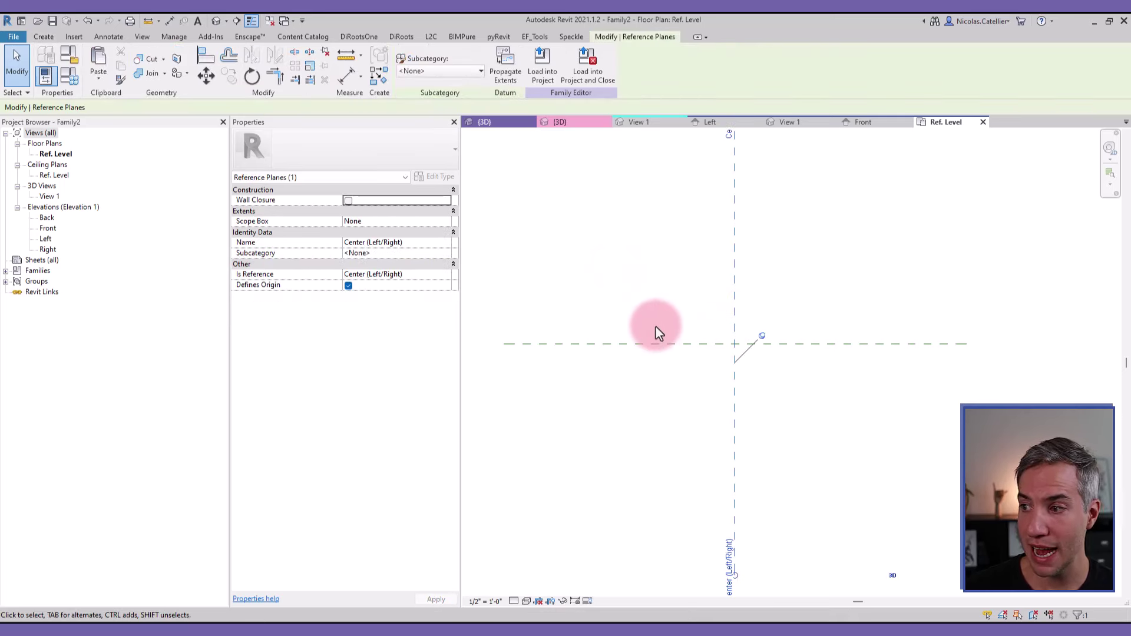
scroll(656, 327, "up", 2)
key("r")
key("p")
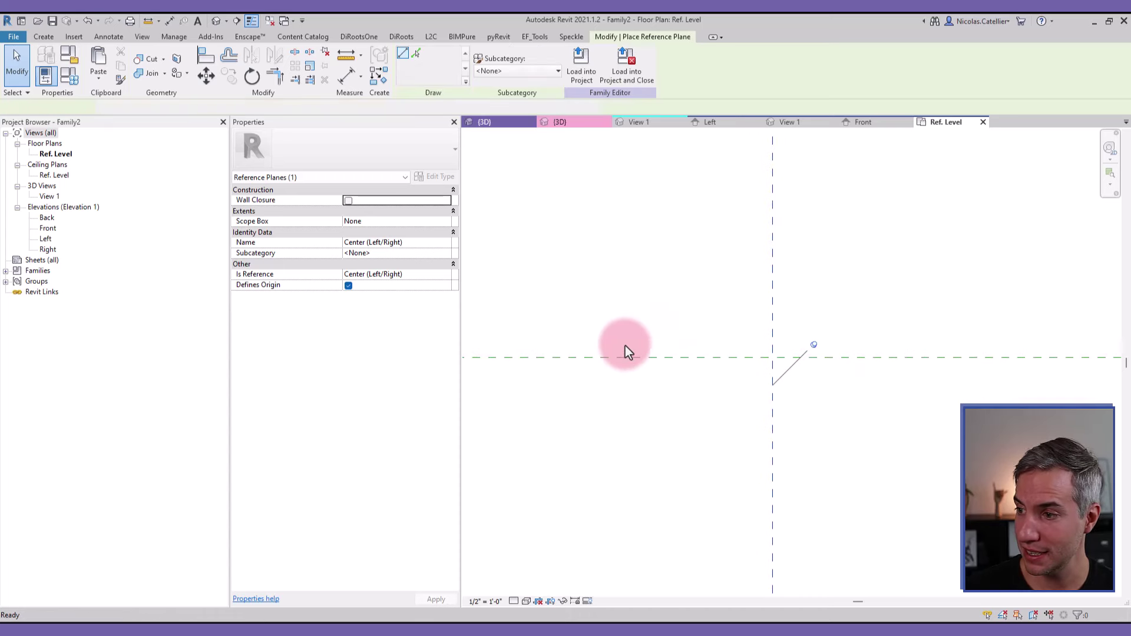
left_click(592, 346)
left_click(993, 345)
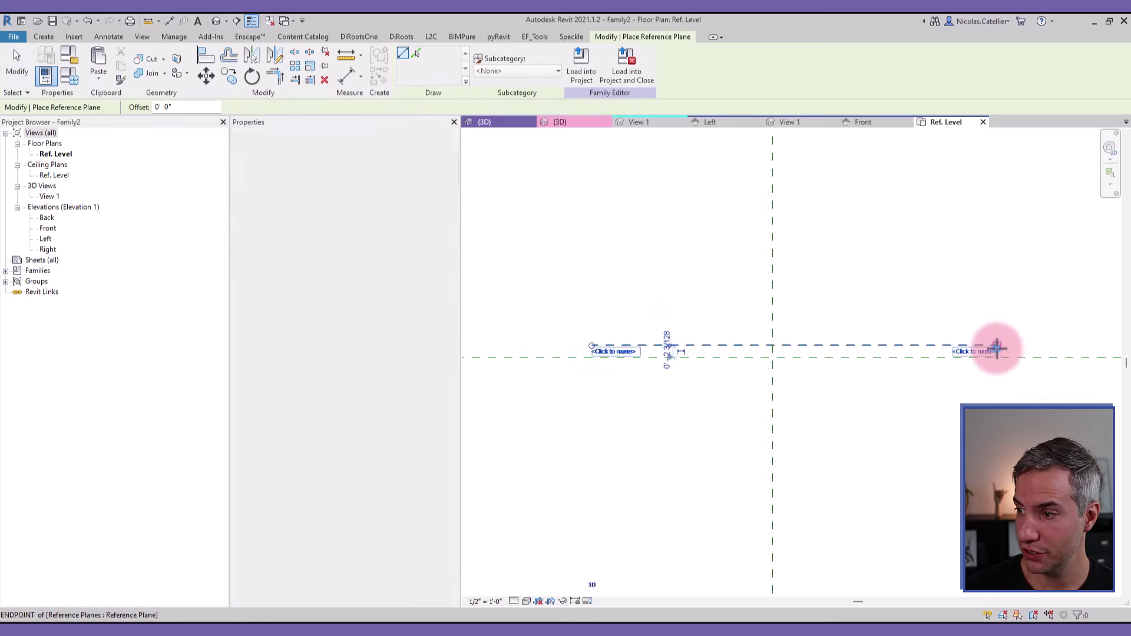
left_click(986, 318)
left_click(990, 397)
left_click(1007, 371)
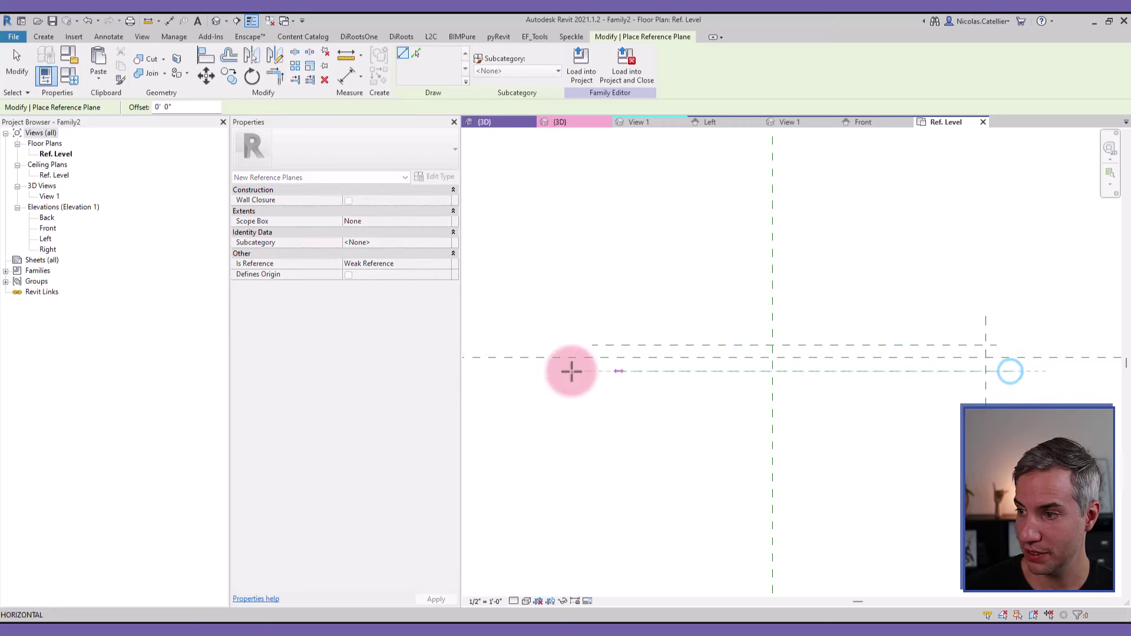
left_click(576, 371)
left_click(596, 296)
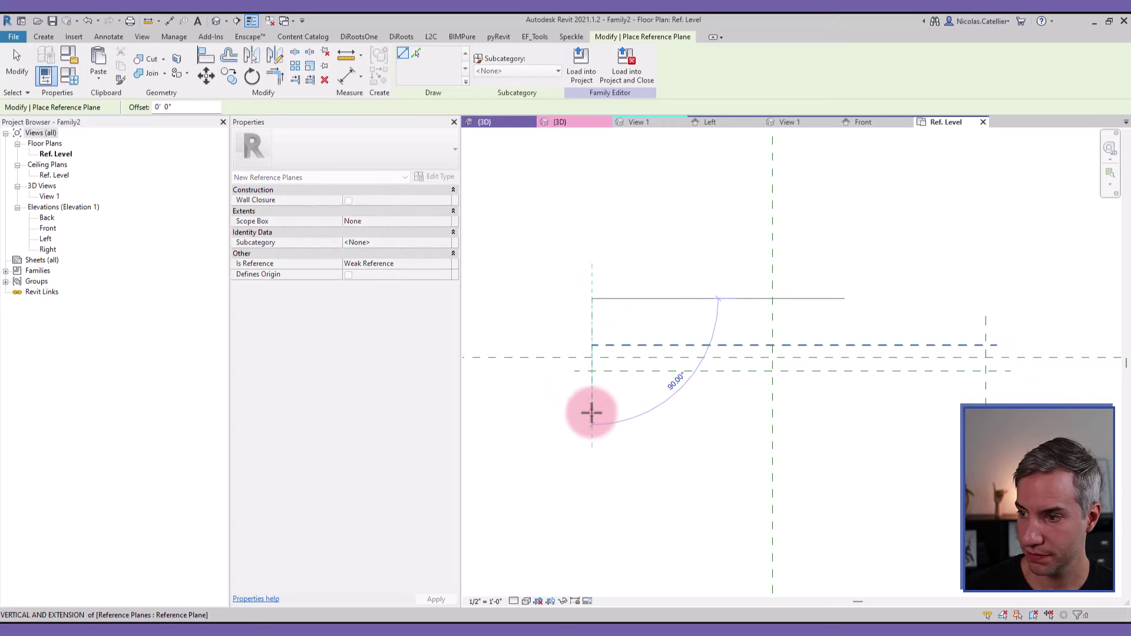
left_click(591, 411)
key("Escape")
key("Escape")
Place a continuous aligned dimension across the left, center and right vertical reference planes
scroll(585, 417, "down", 3)
key("d")
key("i")
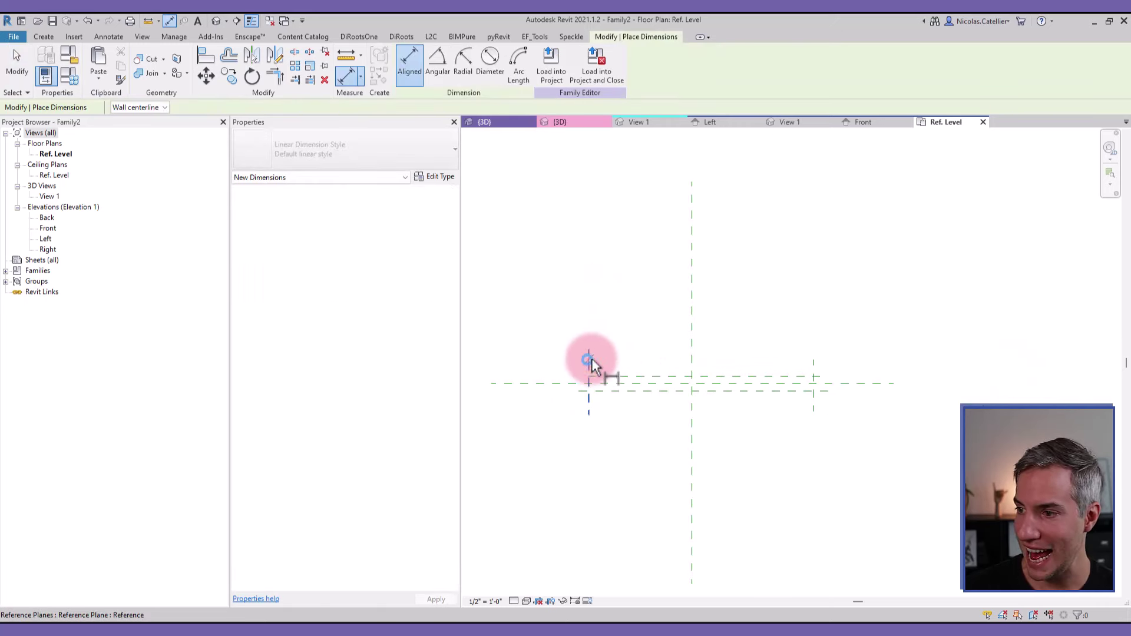
left_click(588, 359)
left_click(690, 354)
left_click(807, 369)
left_click(796, 349)
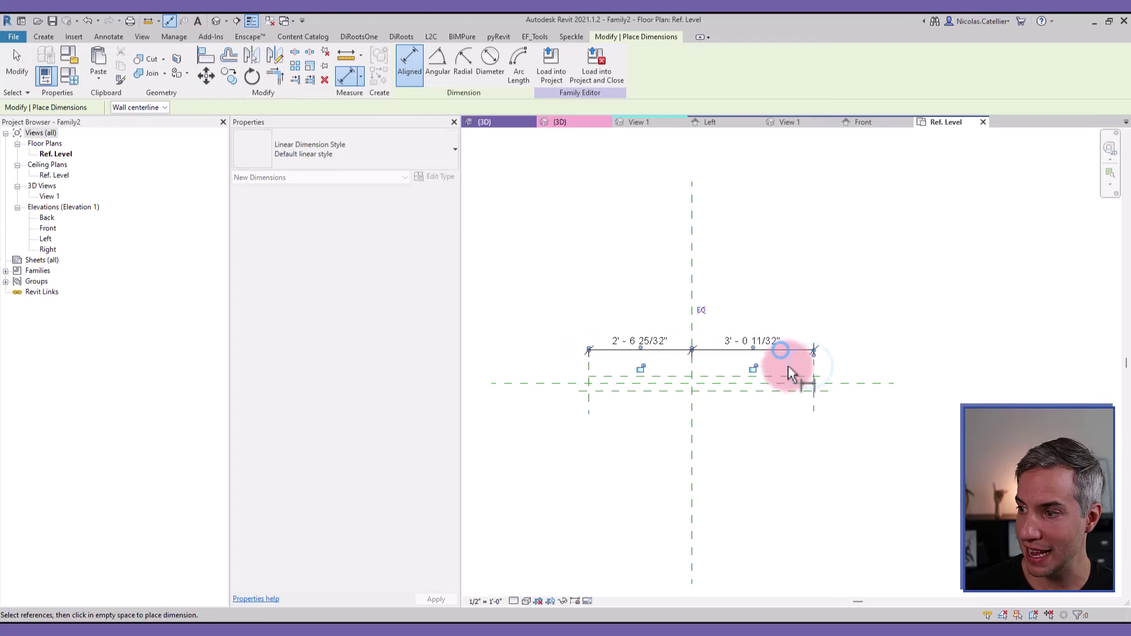
Place a continuous aligned dimension across the three closely spaced horizontal reference planes
scroll(777, 384, "up", 2)
left_click(777, 383)
left_click(781, 394)
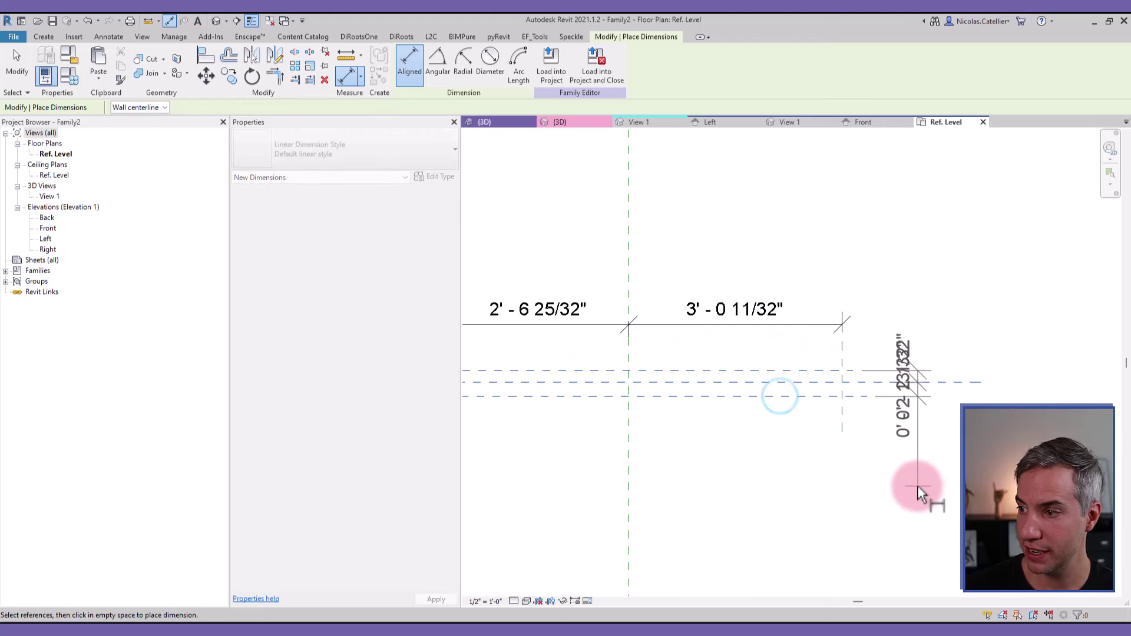
left_click(915, 482)
key("Escape")
Apply the EQ constraint to both continuous dimensions so the outer reference planes stay centered on the origin planes
scroll(883, 441, "down", 2)
left_click(882, 441)
left_click(934, 422)
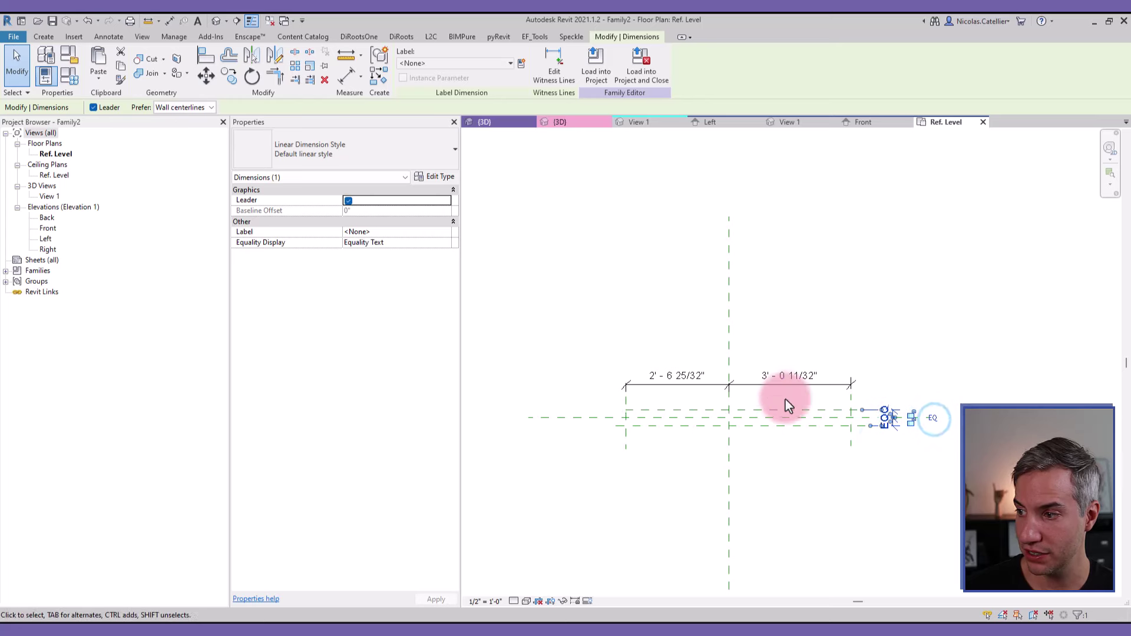
left_click(768, 384)
left_click(735, 346)
key("Escape")
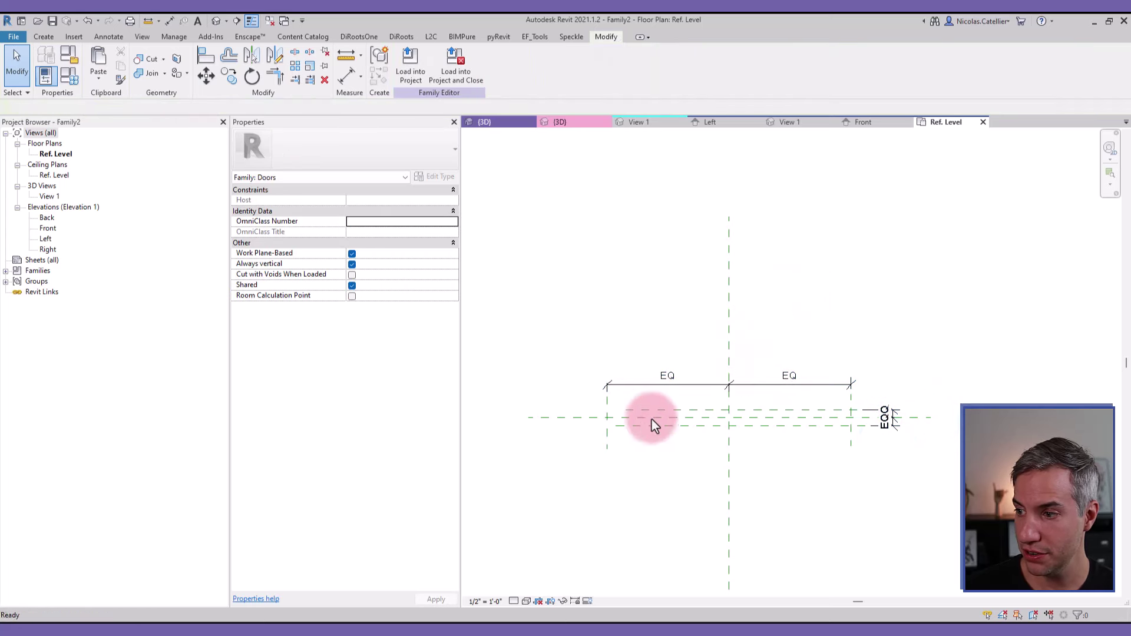
Add overall aligned dimensions between the two outer vertical reference planes and between the two outer horizontal reference planes
key("d")
key("i")
left_click(607, 430)
left_click(854, 442)
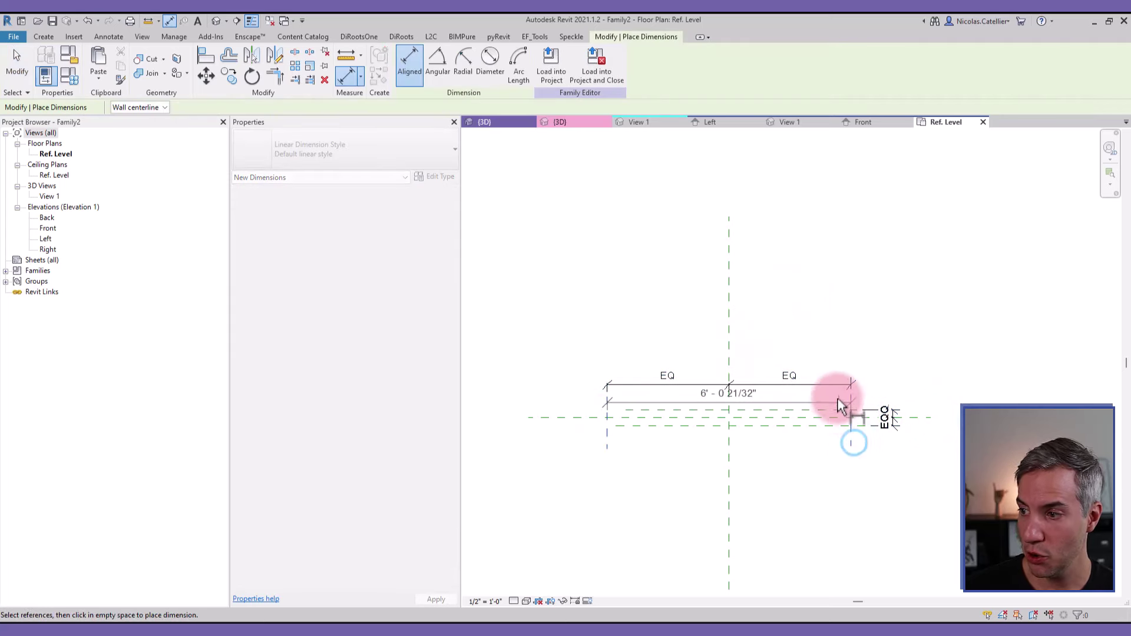
left_click(819, 358)
left_click(808, 411)
left_click(804, 426)
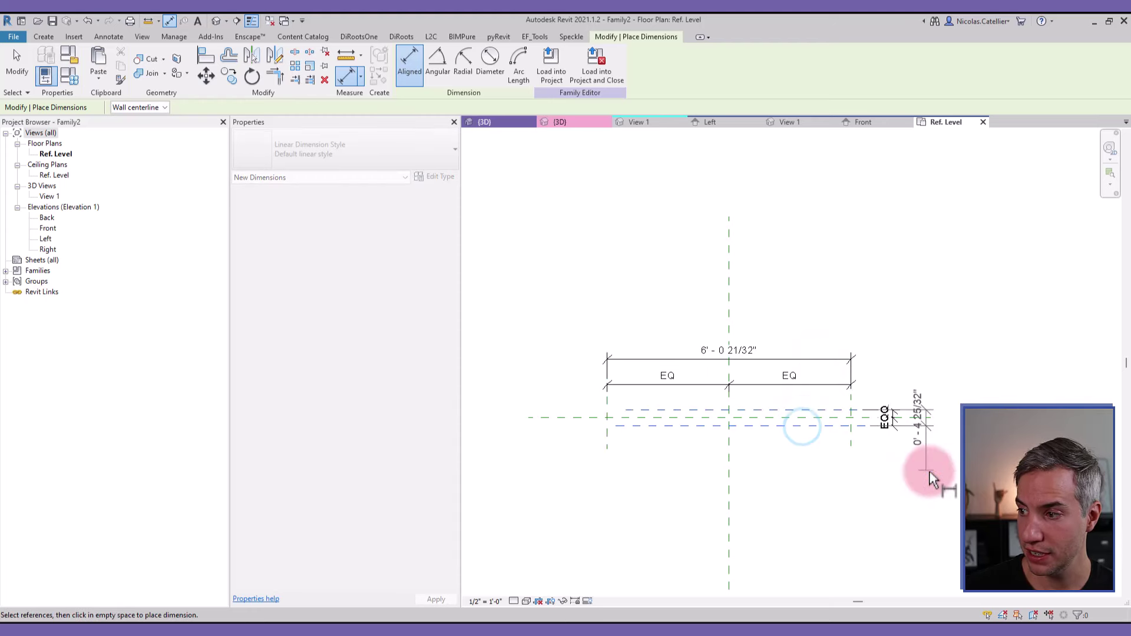
left_click(927, 472)
key("Escape")
key("Escape")
Label the overall horizontal dimension with the Width parameter and the overall depth dimension with Thickness
left_click(759, 360)
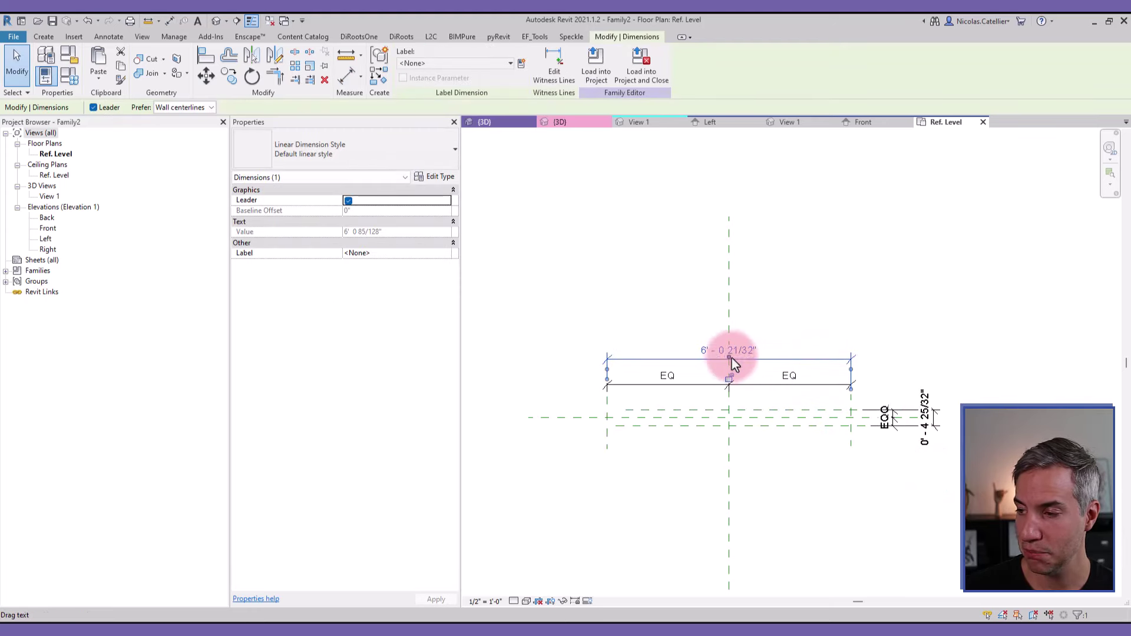
left_click(450, 69)
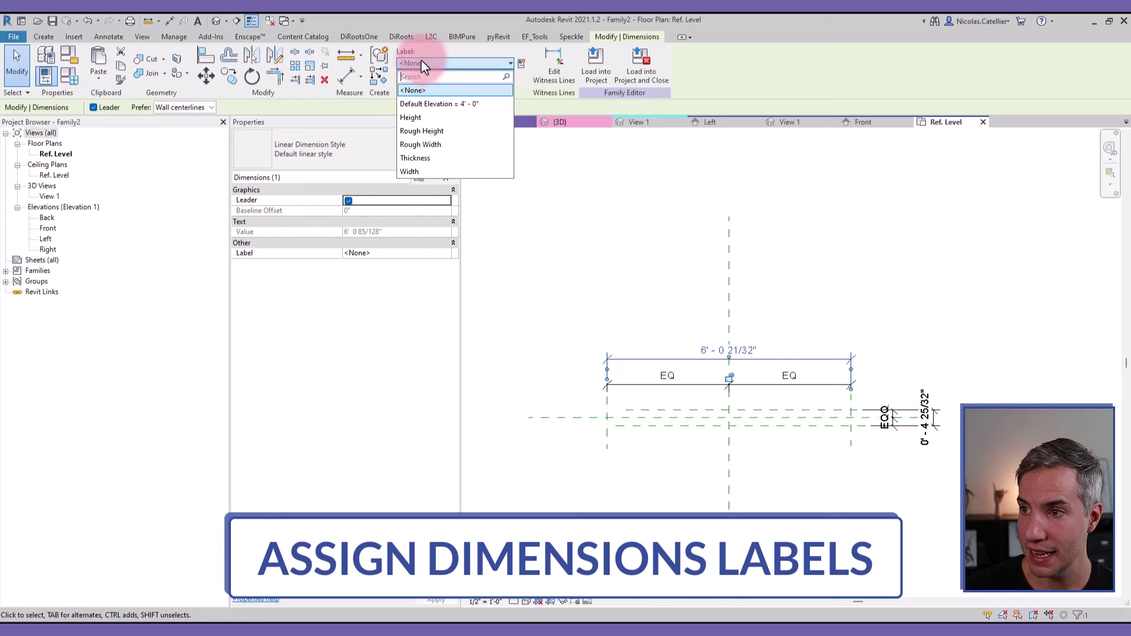
left_click(422, 172)
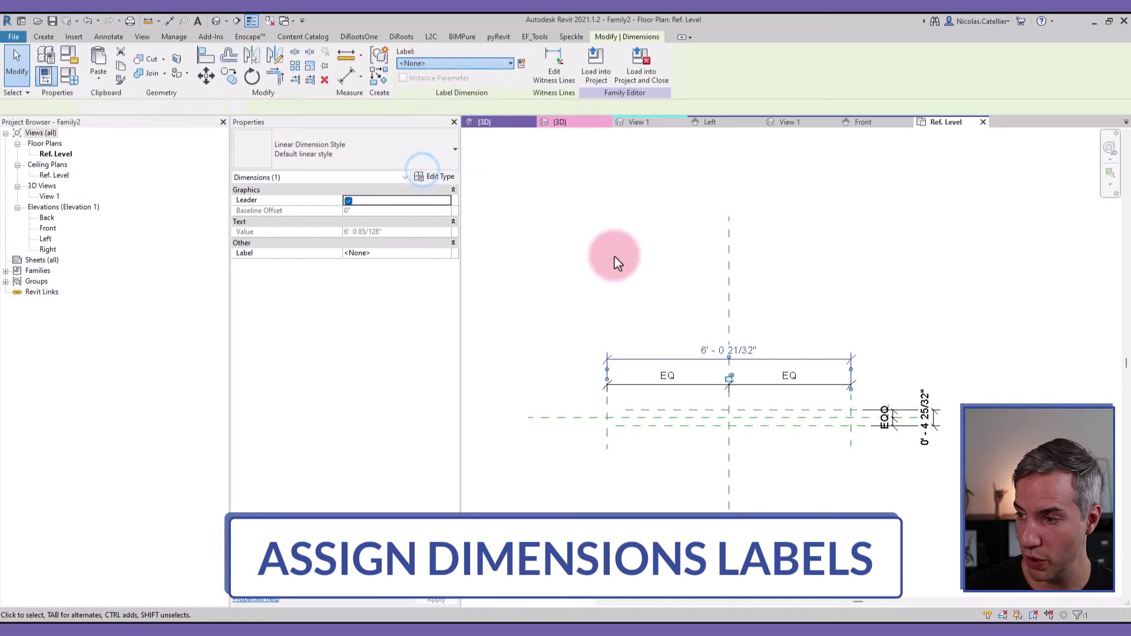
left_click(928, 436)
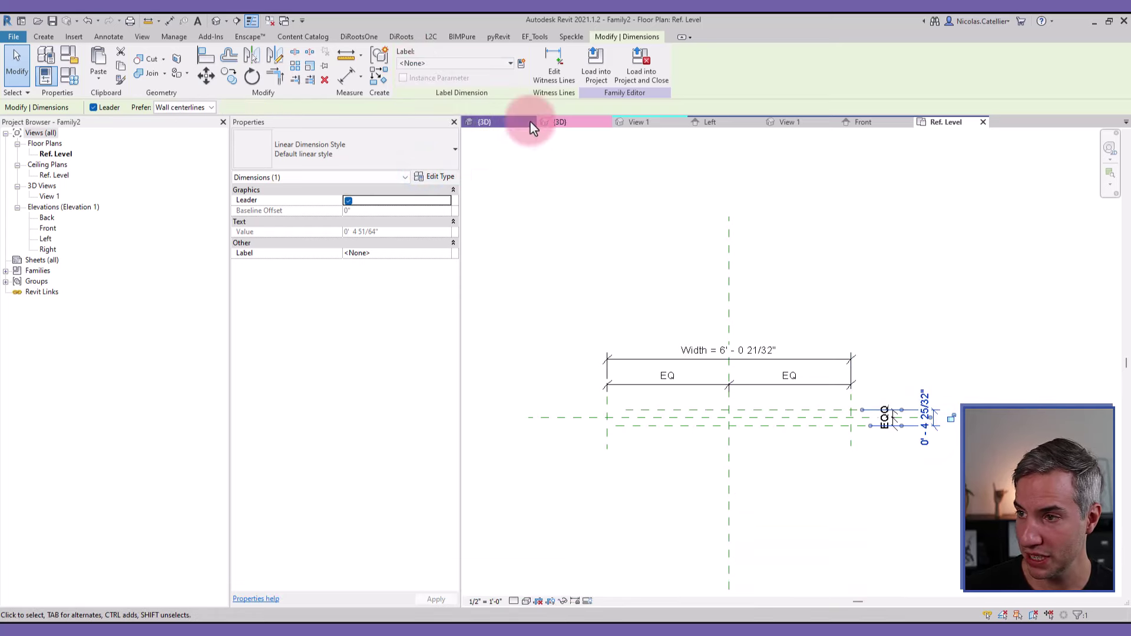
left_click(418, 62)
left_click(428, 159)
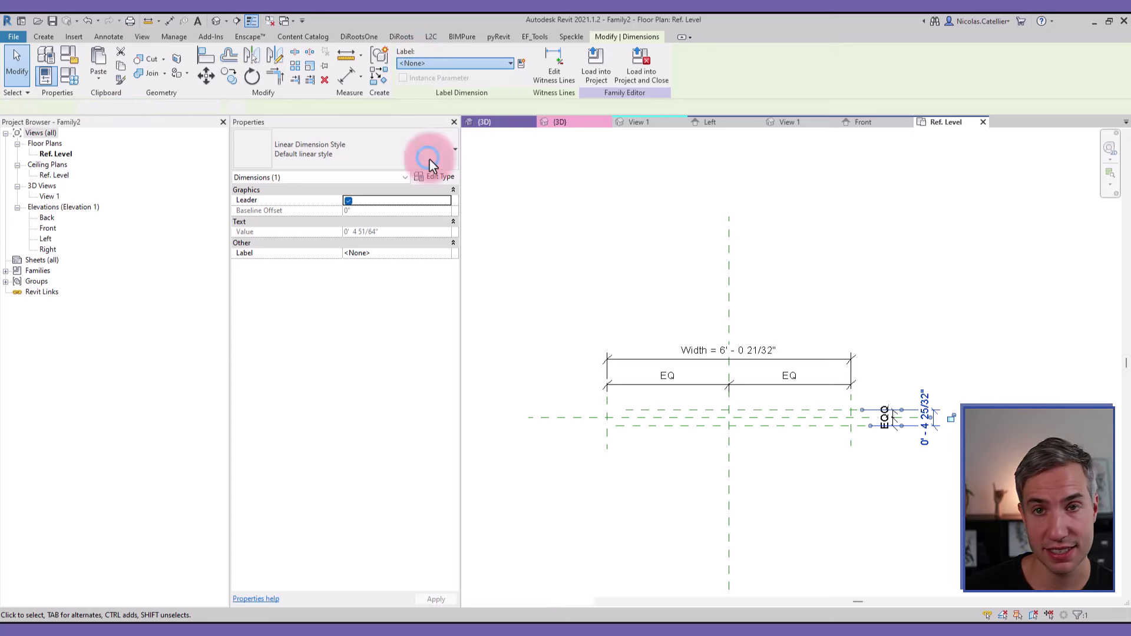
Set the Thickness dimension to 2" and the Width dimension to 3'
left_click(929, 384)
type("2\"")
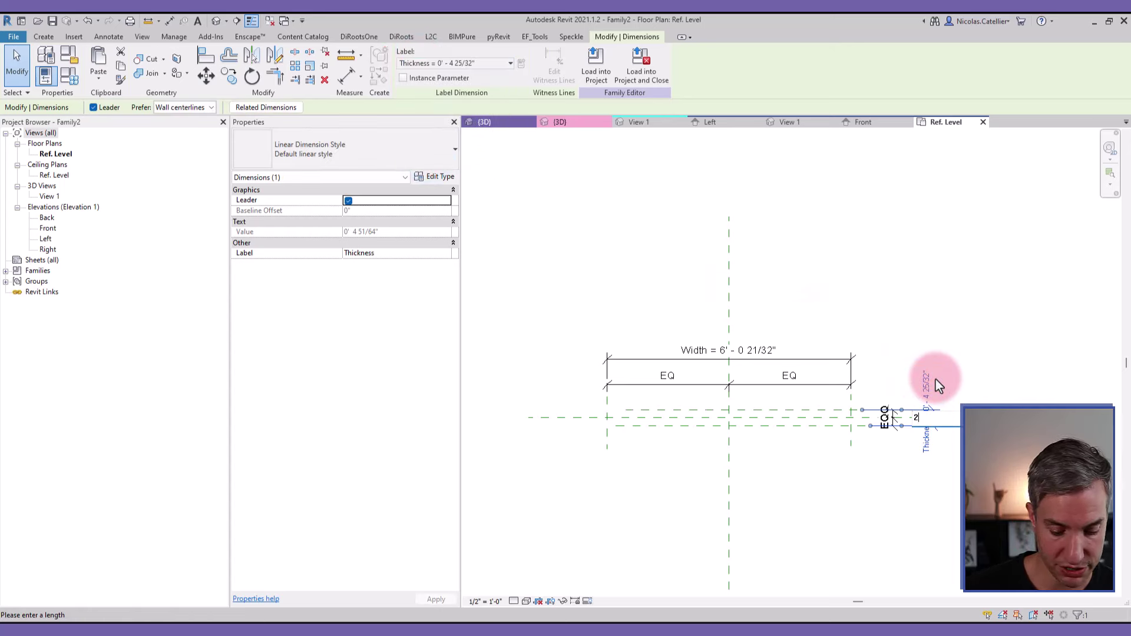
key("Return")
left_click(759, 351)
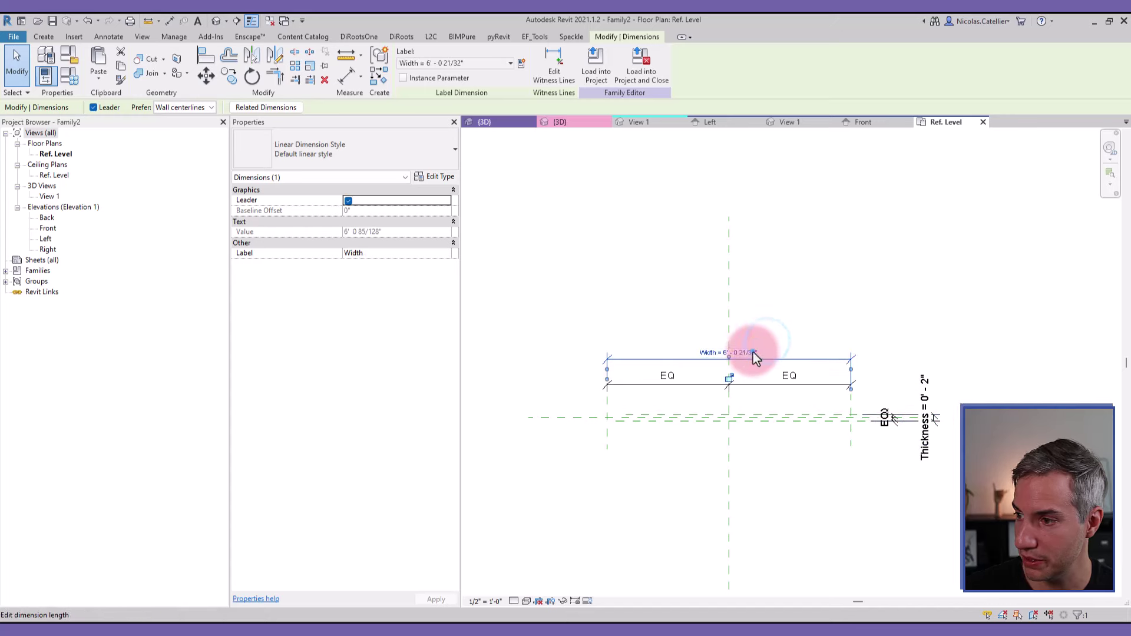
left_click(755, 352)
type("3'")
key("Return")
key("Escape")
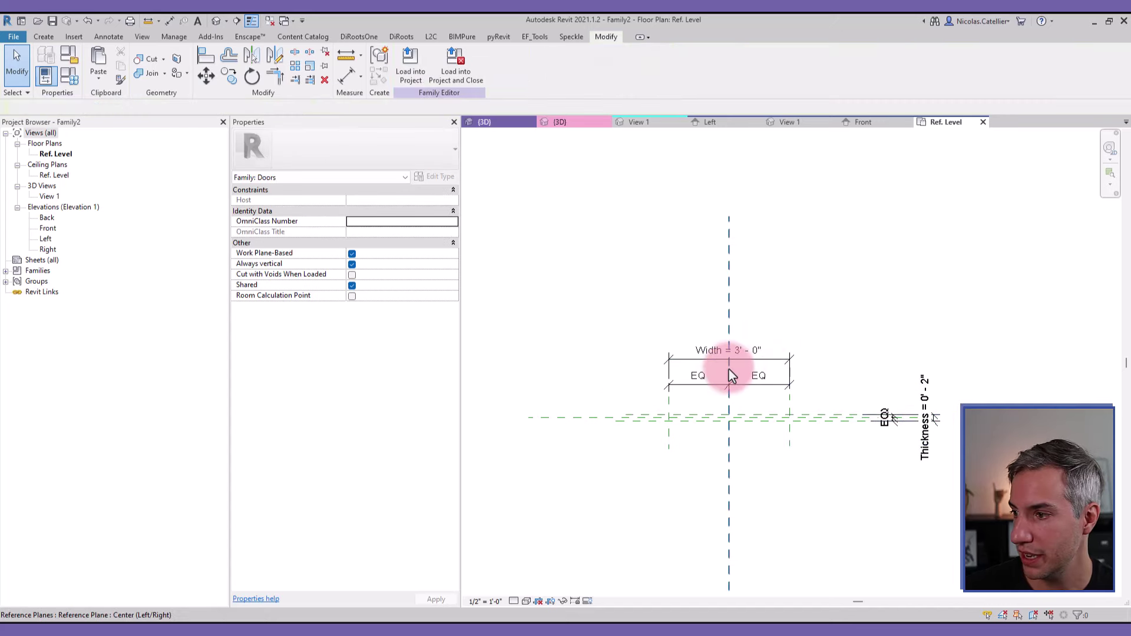
In the Front elevation, draw a horizontal reference plane about 5' 10" above the Ref. Level, crossing the vertical planes
double_click(49, 228)
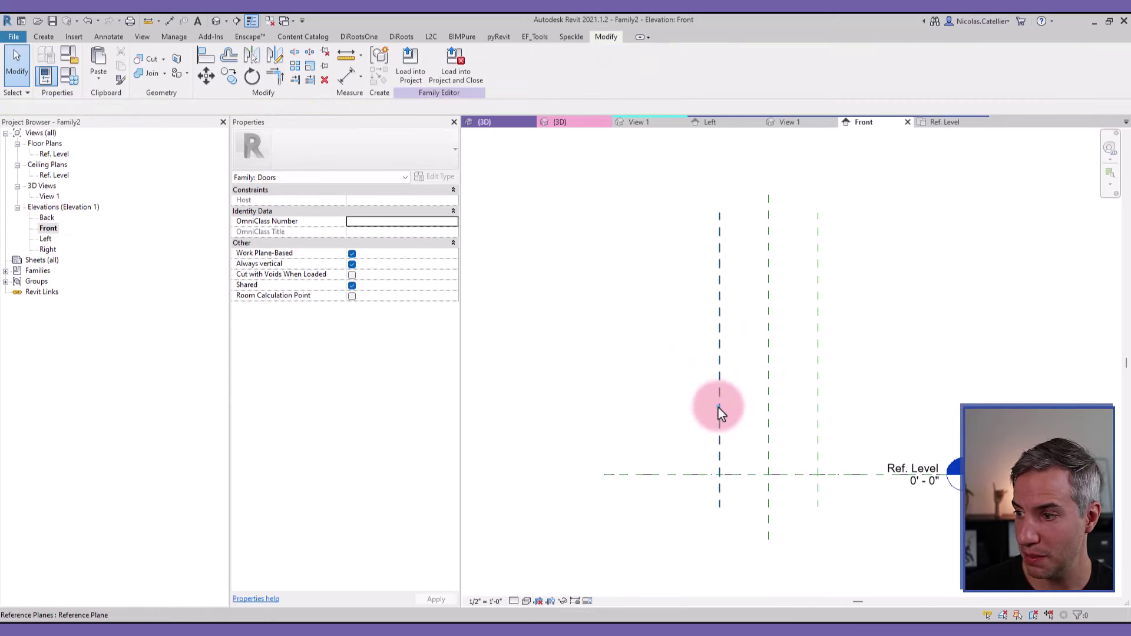
left_click(719, 408)
key("r")
key("p")
left_click(682, 284)
left_click(917, 284)
key("Escape")
key("Escape")
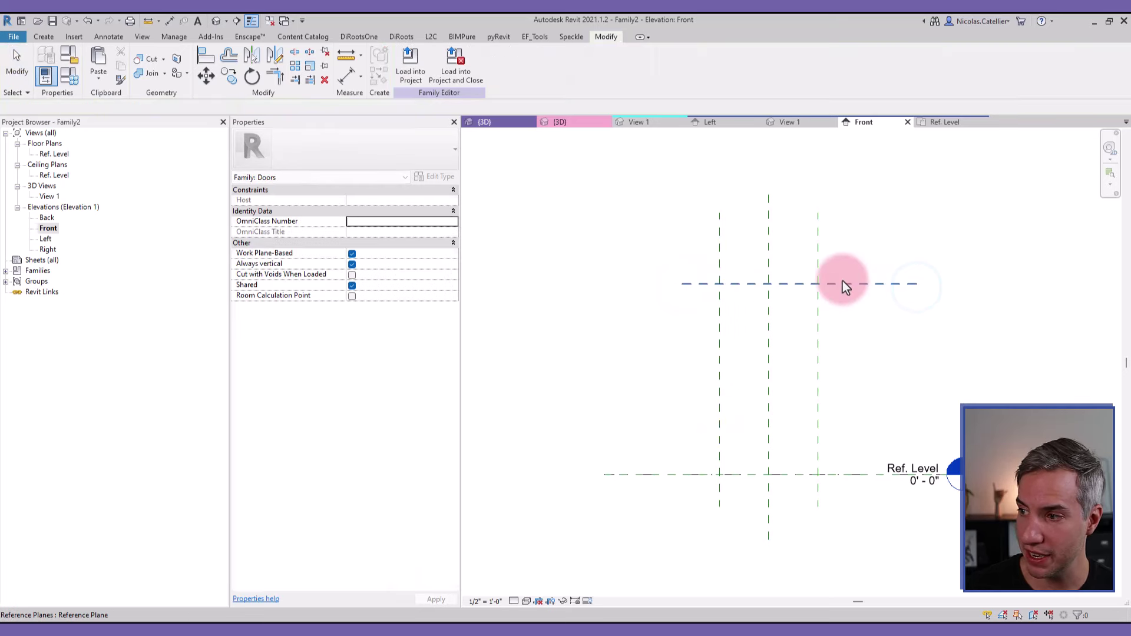
Place an aligned dimension between the upper horizontal reference plane and the Ref. Level
key("i")
left_click(846, 284)
left_click(841, 475)
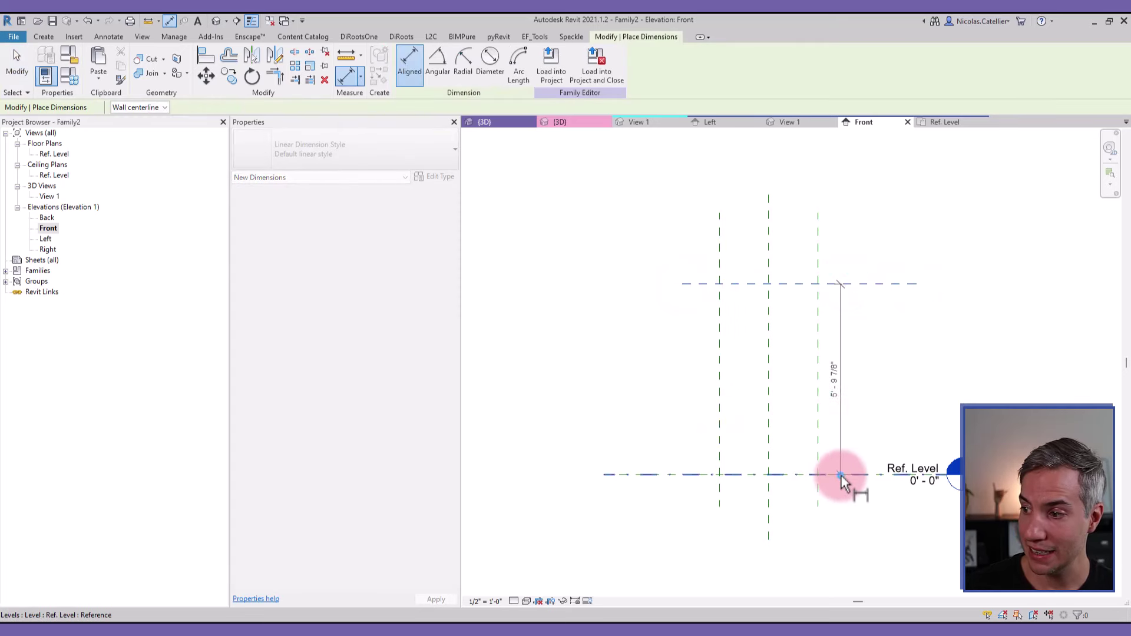
left_click(845, 416)
key("Escape")
scroll(849, 389, "up", 1)
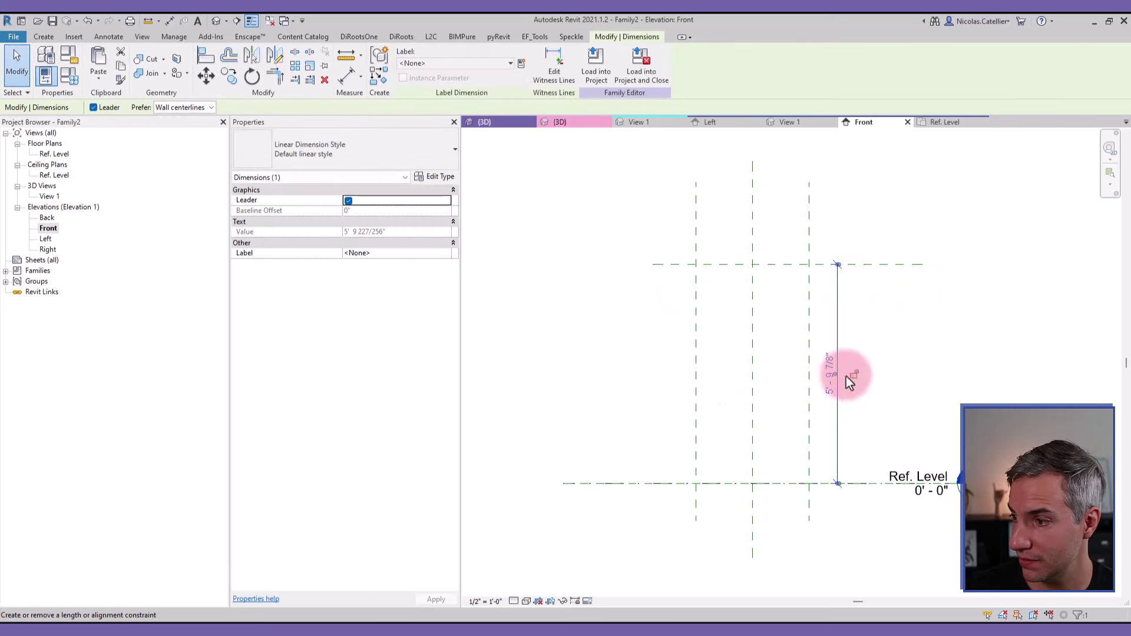
Label the vertical dimension with the Height parameter and set its value to 7'
left_click(448, 69)
left_click(425, 116)
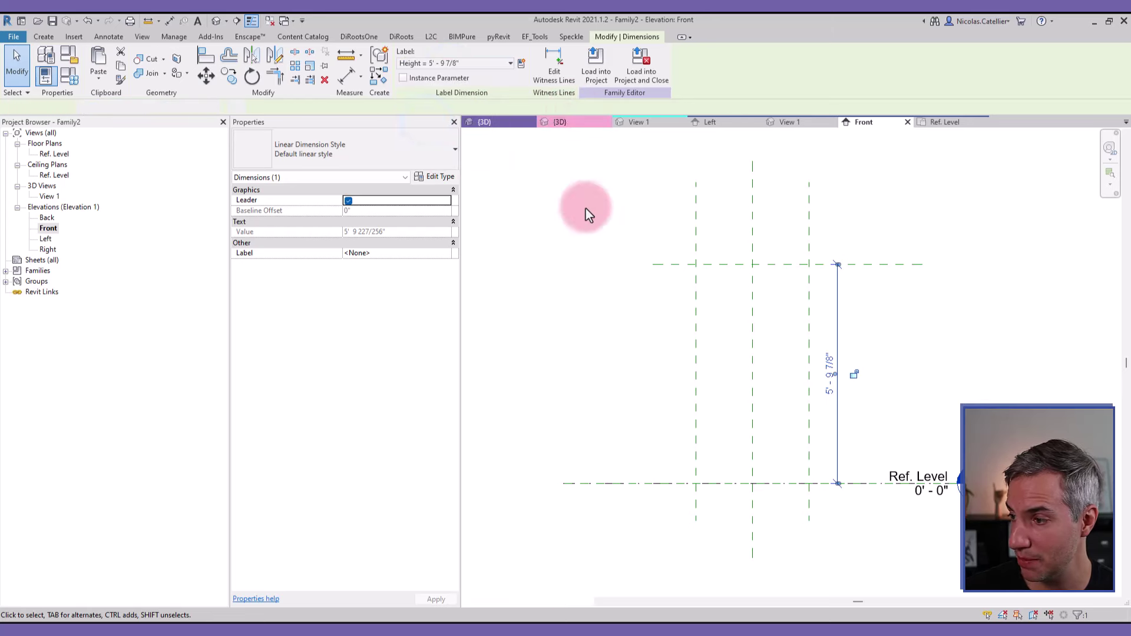
left_click(833, 353)
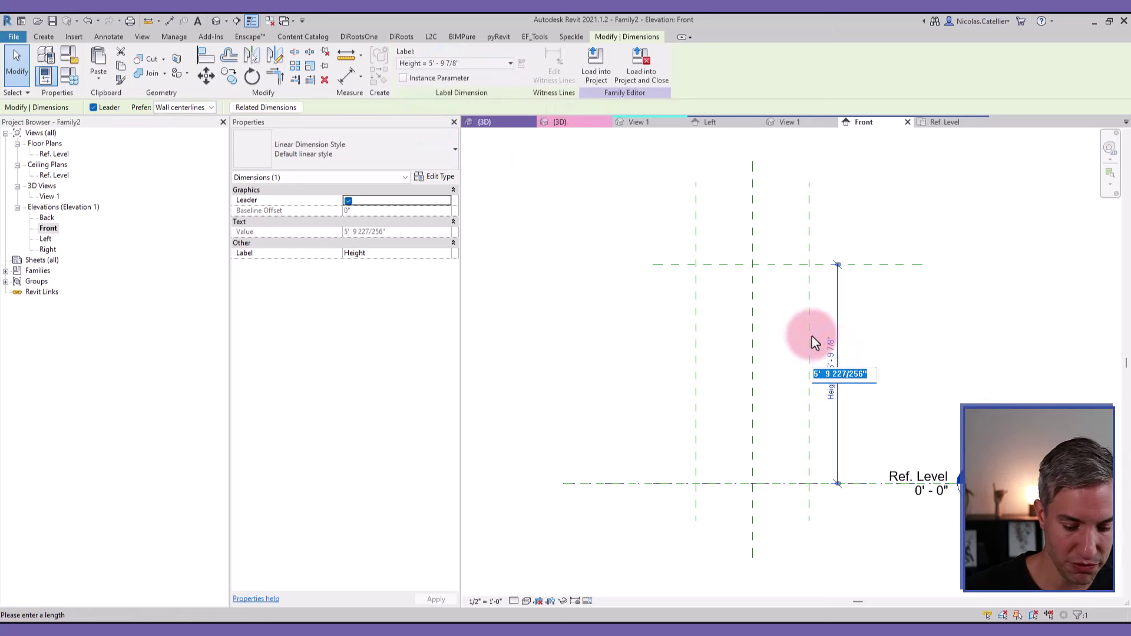
type("7'")
key("Return")
scroll(752, 407, "down", 2)
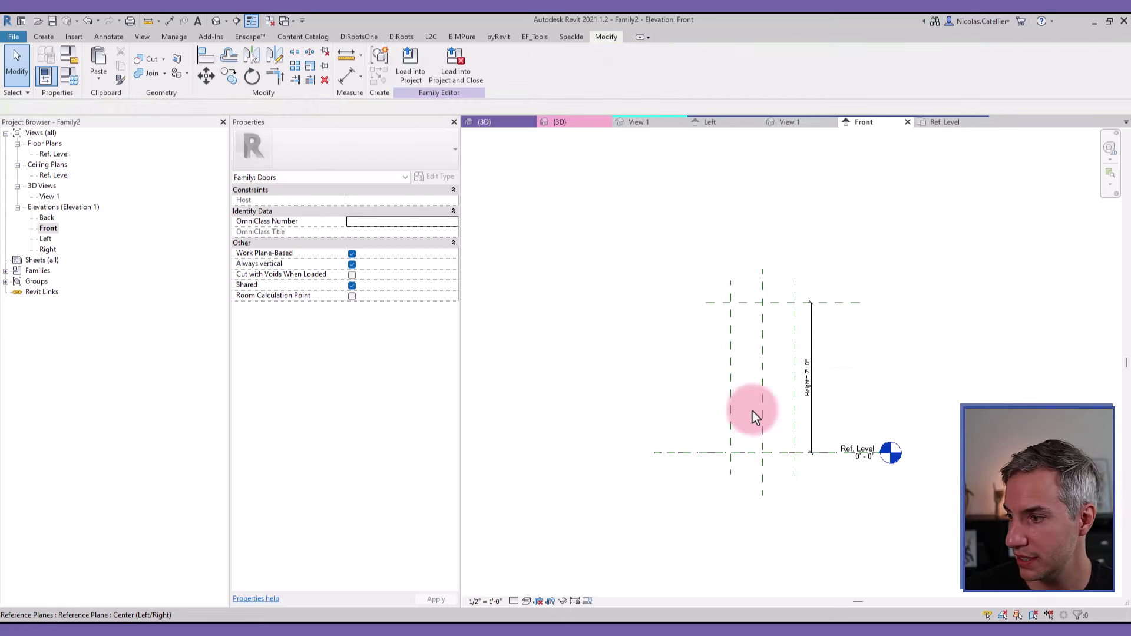
In the Ref. Level floor plan, start an Extrusion and sketch a rectangle snapped to the outer Width and Thickness reference planes
double_click(53, 154)
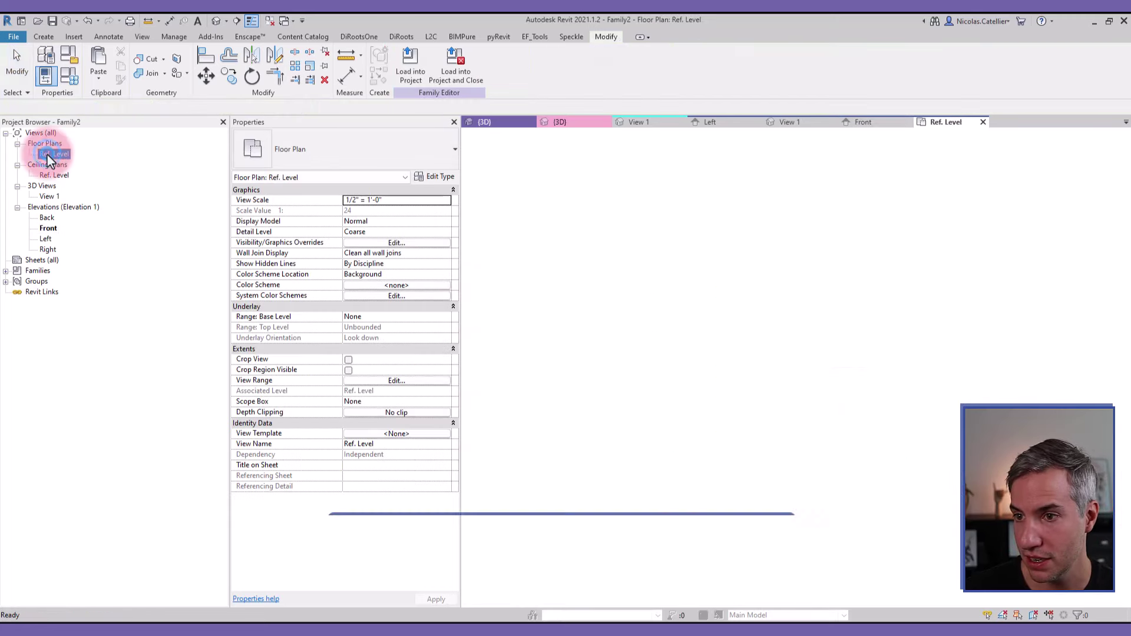
left_click(42, 37)
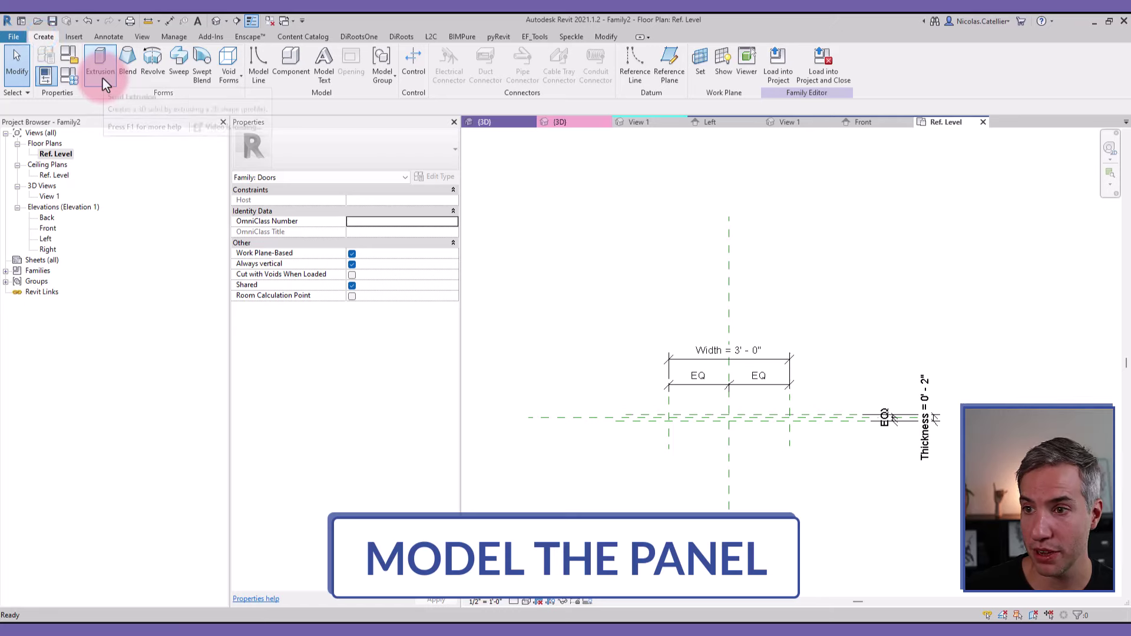
left_click(100, 76)
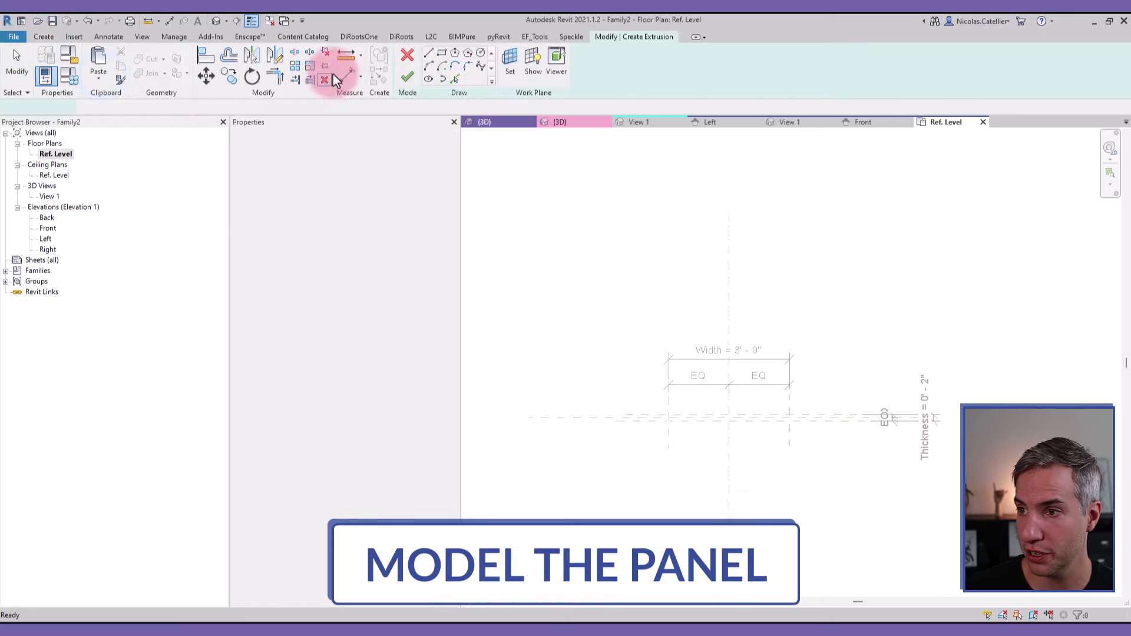
left_click(446, 52)
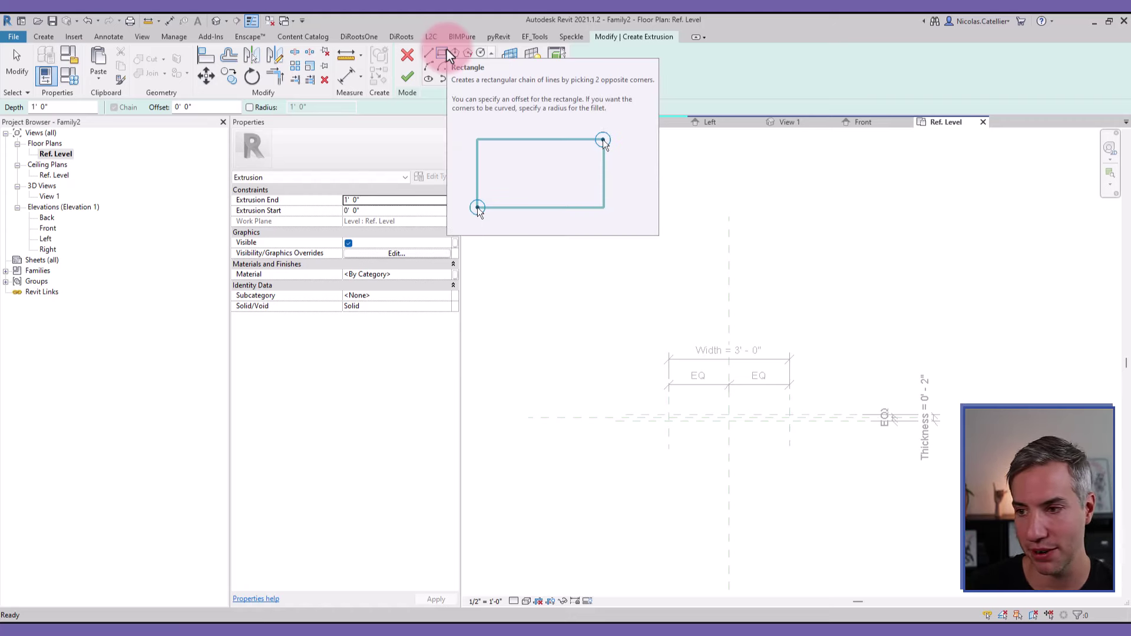
scroll(720, 349, "up", 2)
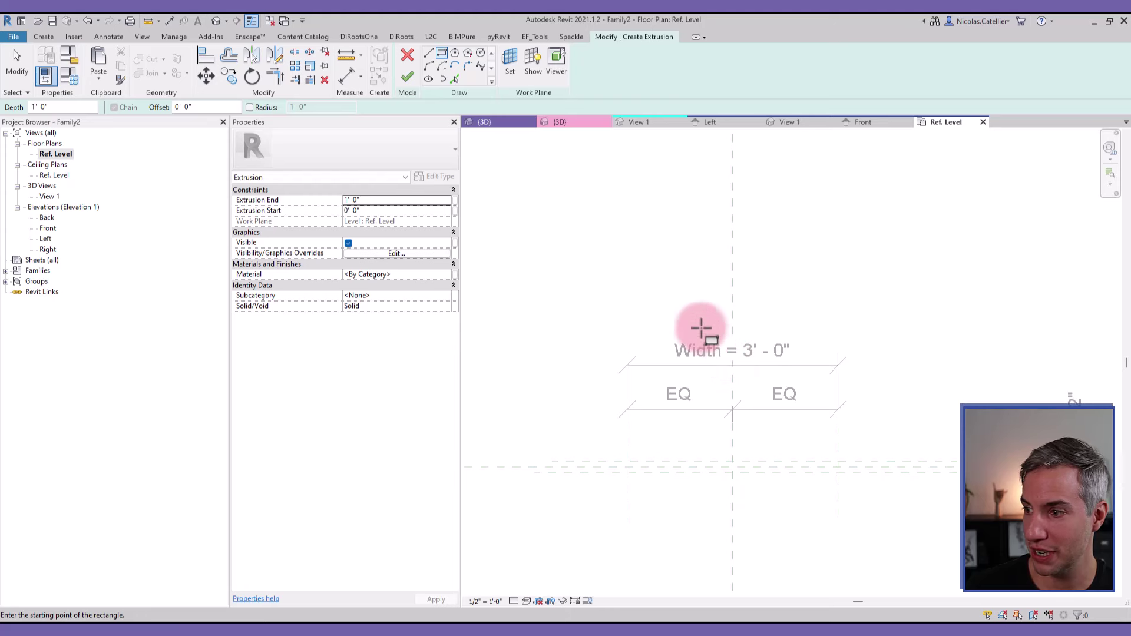
scroll(692, 358, "down", 1)
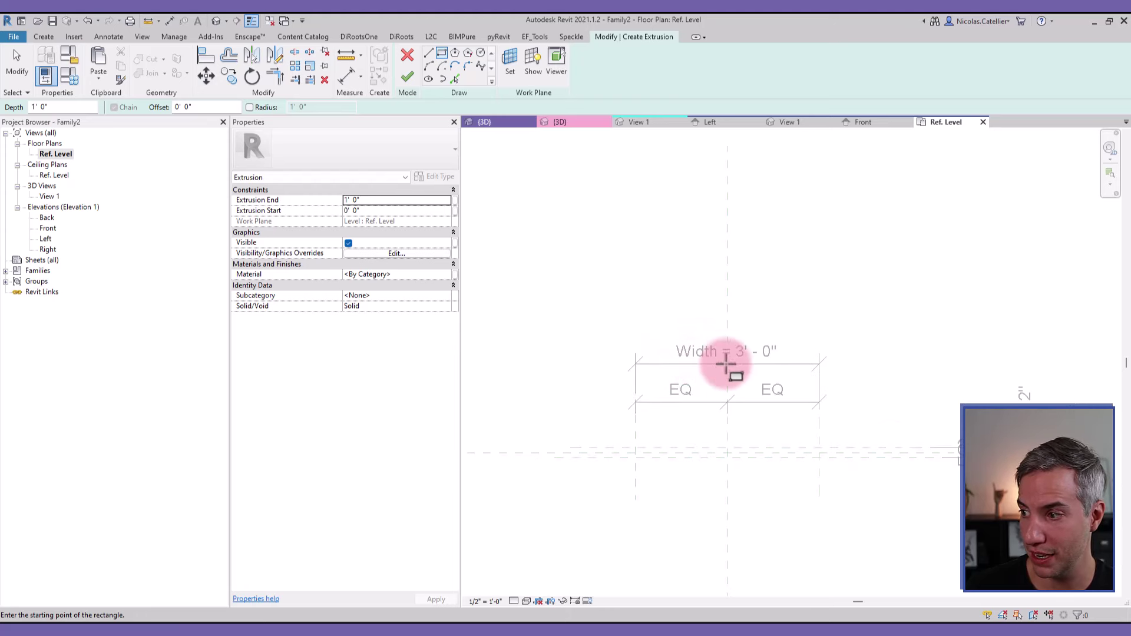
scroll(677, 480, "up", 3)
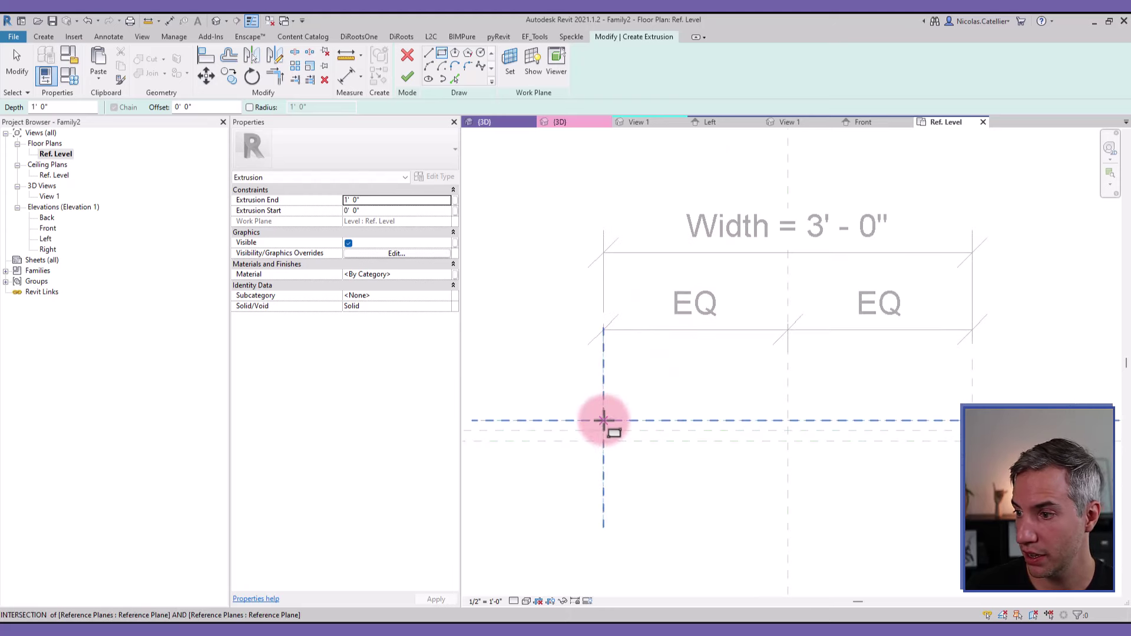
left_click(604, 421)
left_click(960, 440)
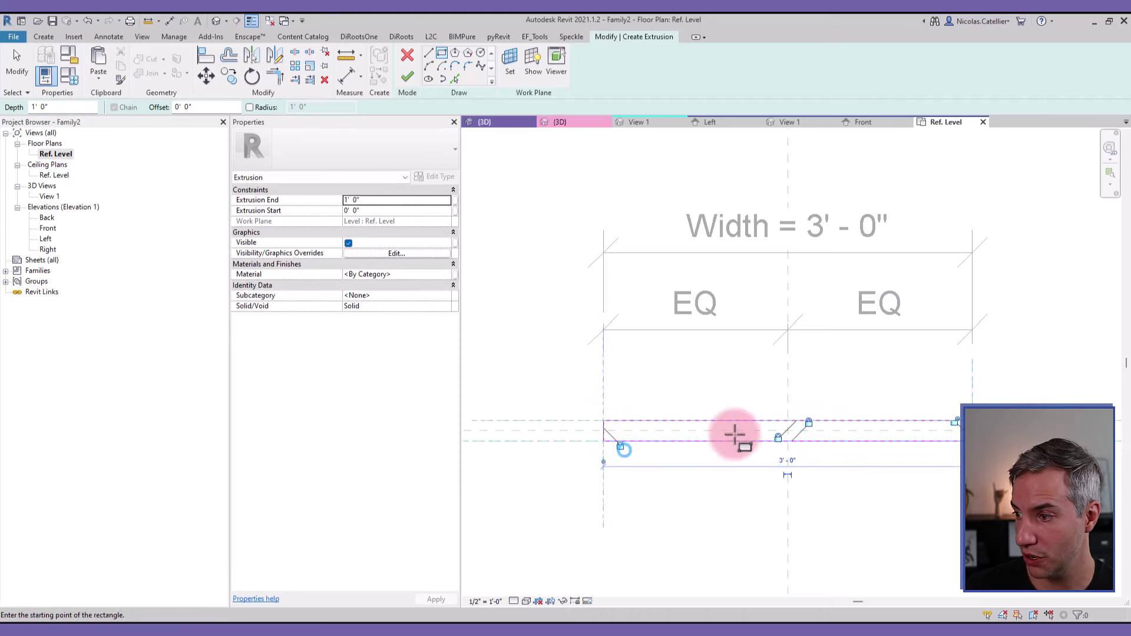
Lock the last sketch edge to its reference plane and finish the extrusion
left_click(954, 420)
left_click(406, 76)
left_click(709, 347)
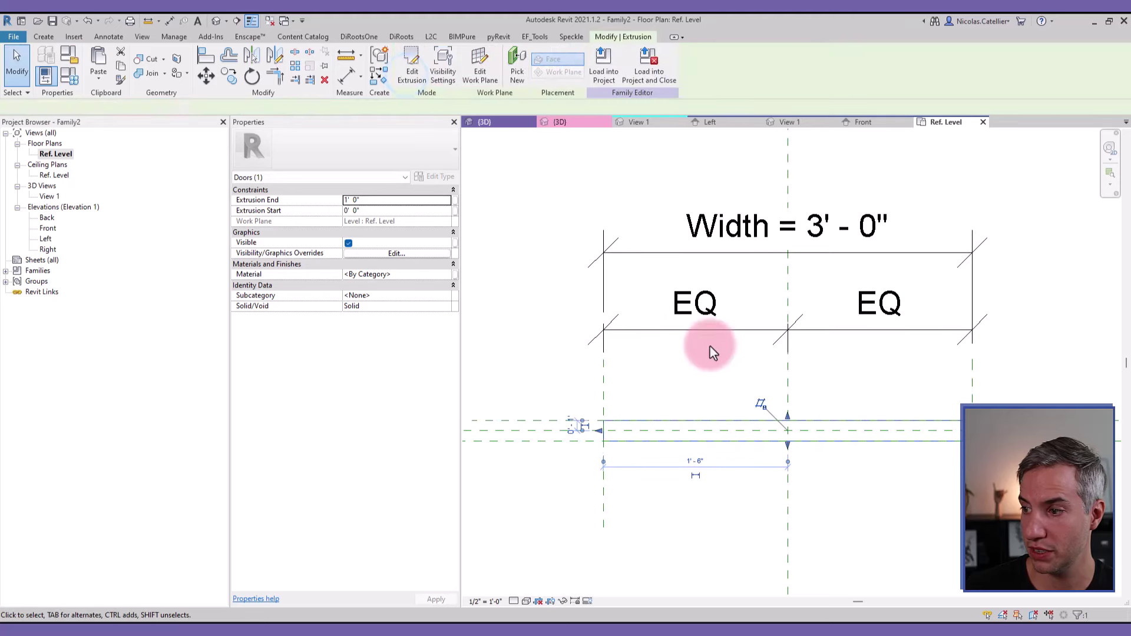
scroll(709, 346, "down", 2)
In the Front elevation, stretch the extrusion's top up to the upper horizontal reference plane at 7' and lock it there
double_click(52, 227)
left_click(729, 363)
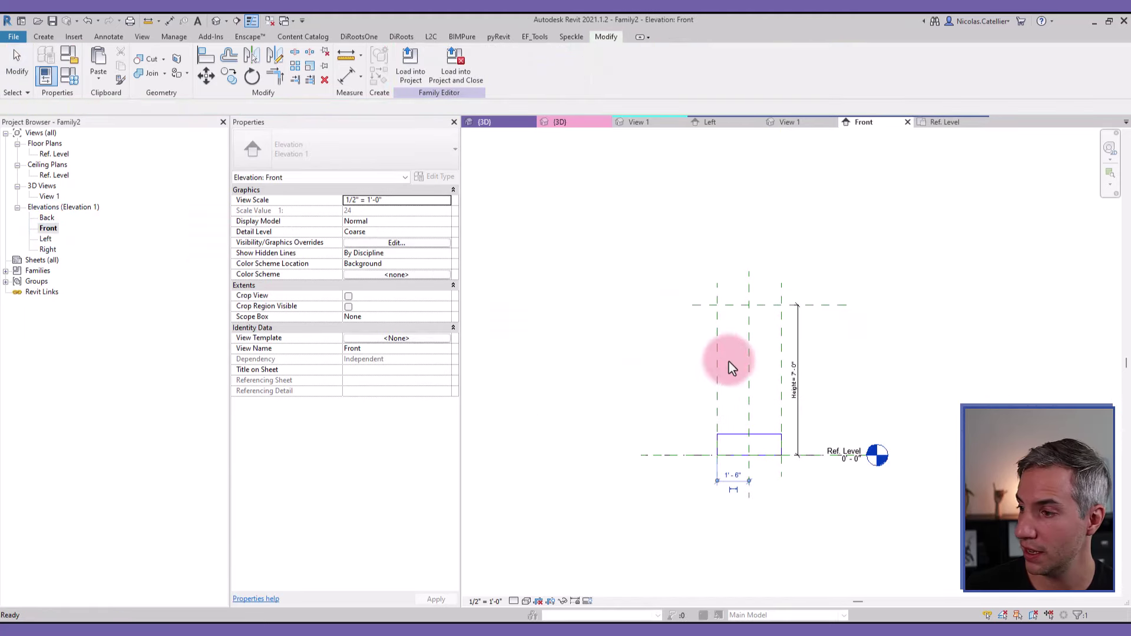
left_click(753, 433)
left_click_drag(752, 434, 755, 305)
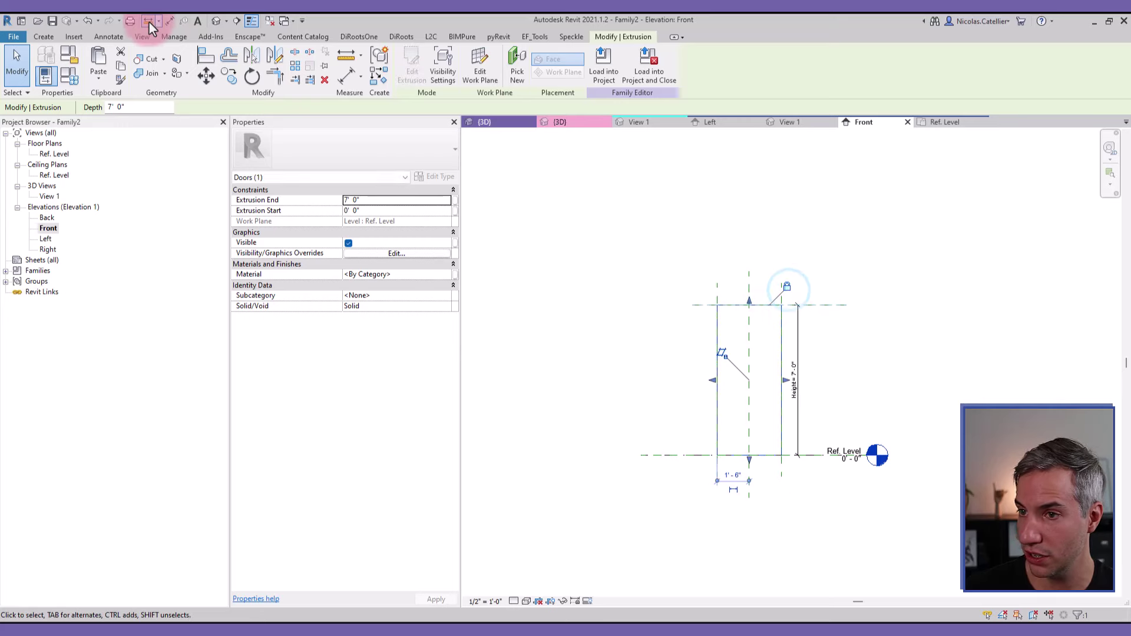
From the default 3D view, open Object Styles and set the line color of Doors and its Hidden Lines subcategory to Black
left_click(216, 20)
scroll(682, 290, "up", 3)
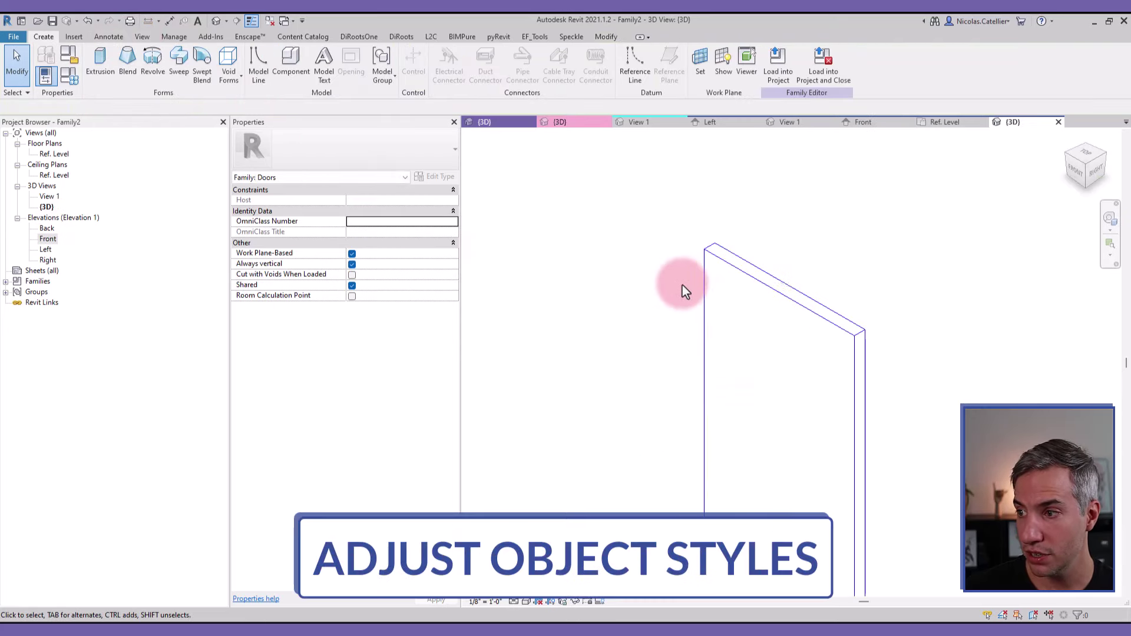
left_click(271, 67)
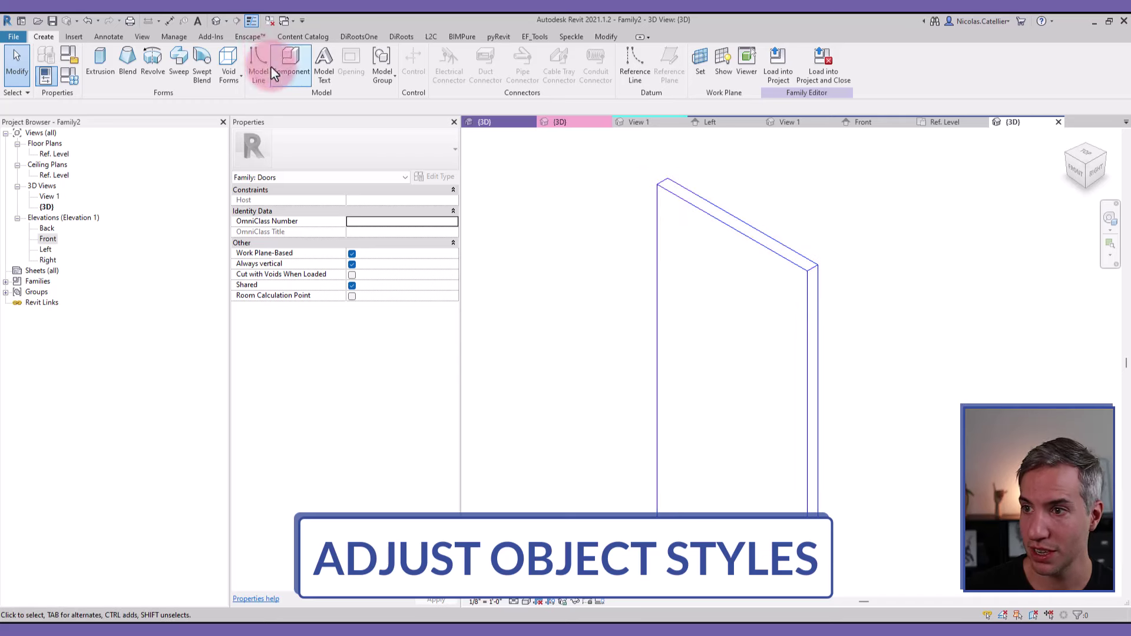
left_click(184, 37)
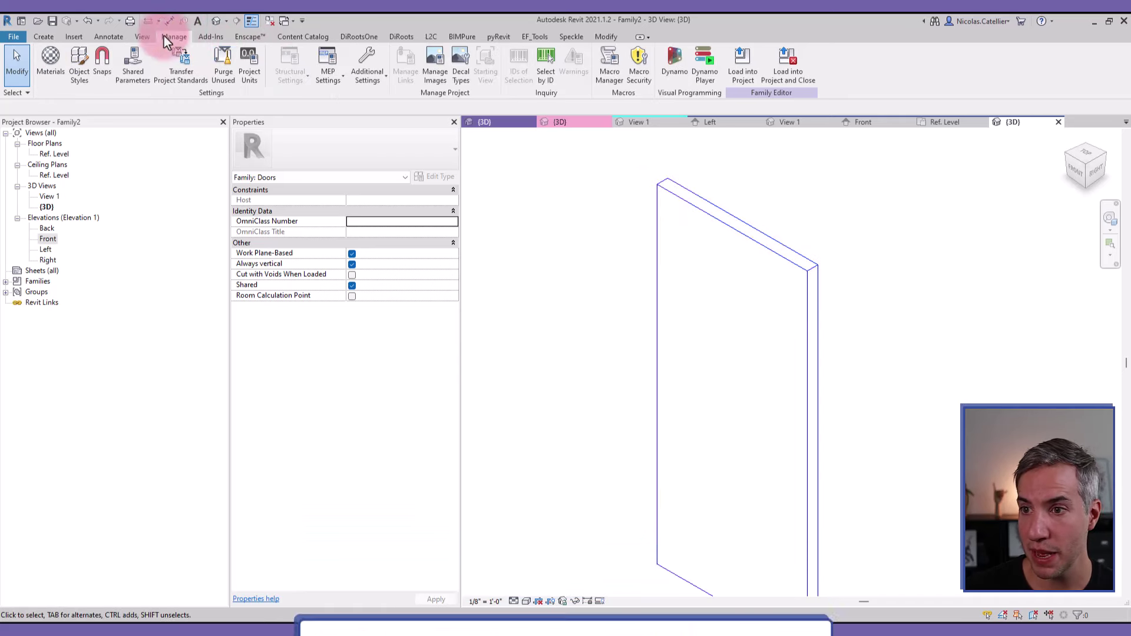
left_click(79, 65)
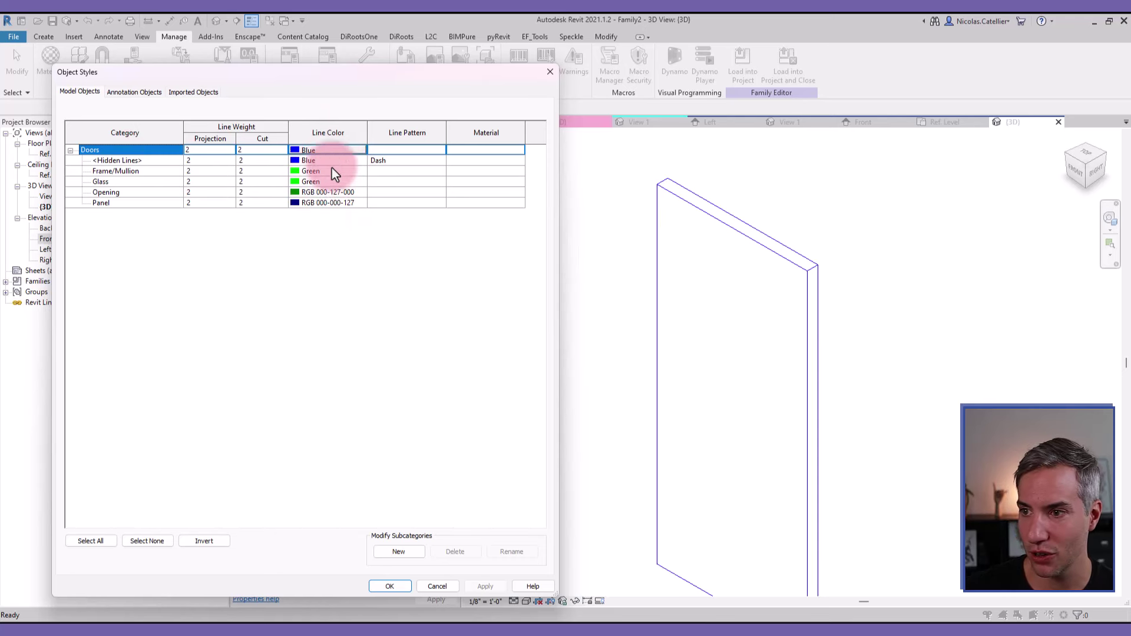
left_click(319, 153)
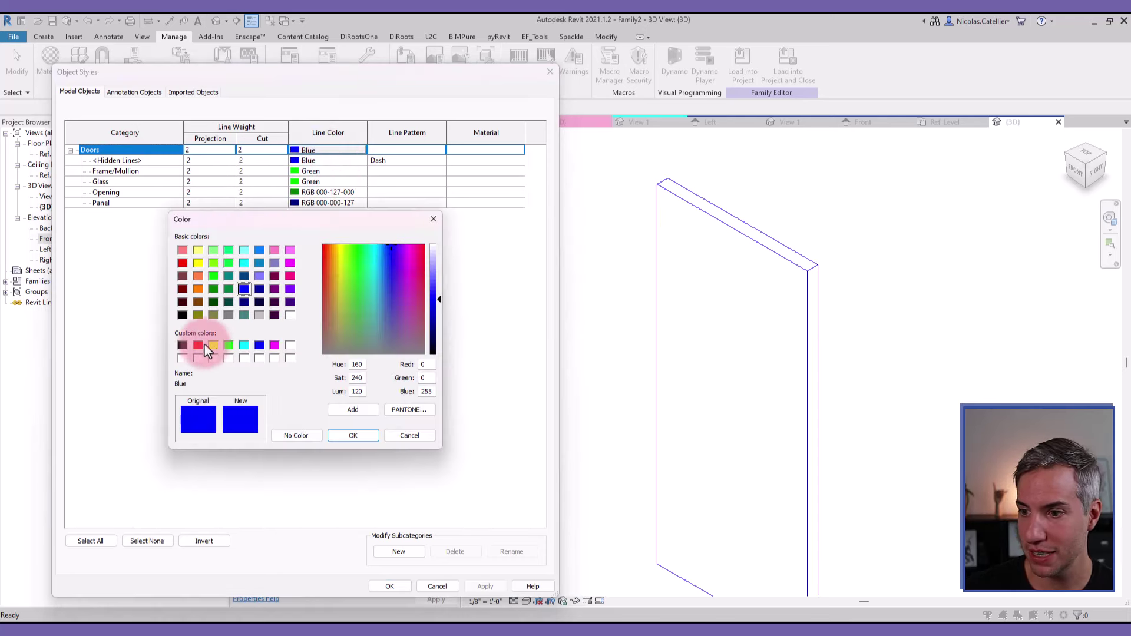
double_click(182, 315)
left_click(307, 161)
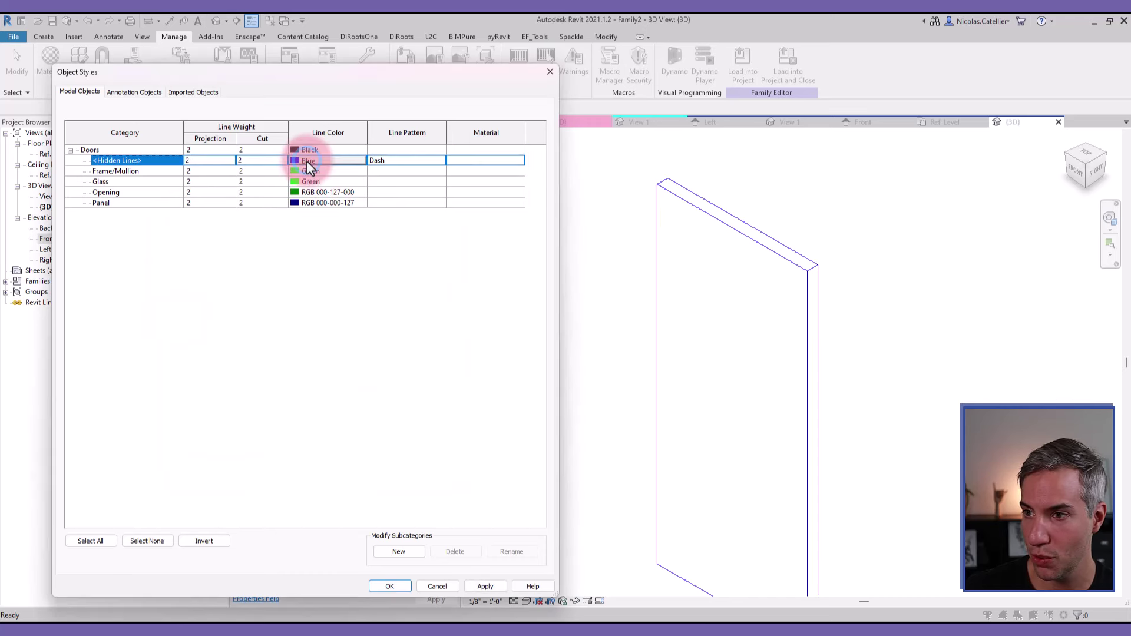
left_click(182, 315)
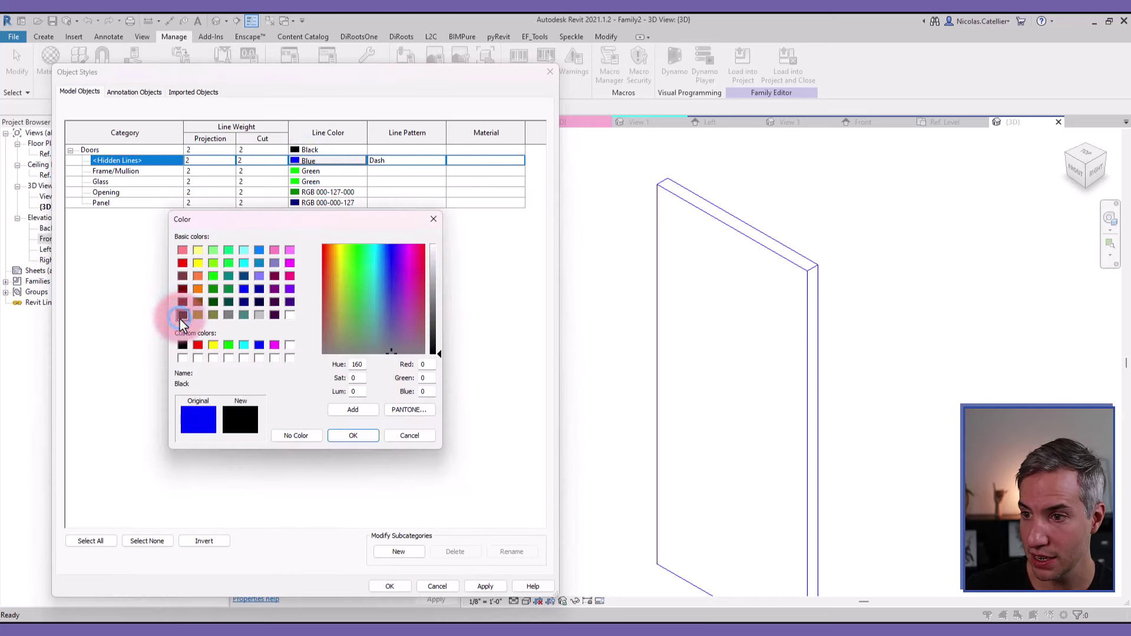
double_click(180, 318)
Set the Panel subcategory's line color to Black, projection line weight to 1 and cut line weight to 3, and accept the object styles
left_click(327, 203)
left_click(324, 203)
left_click(183, 316)
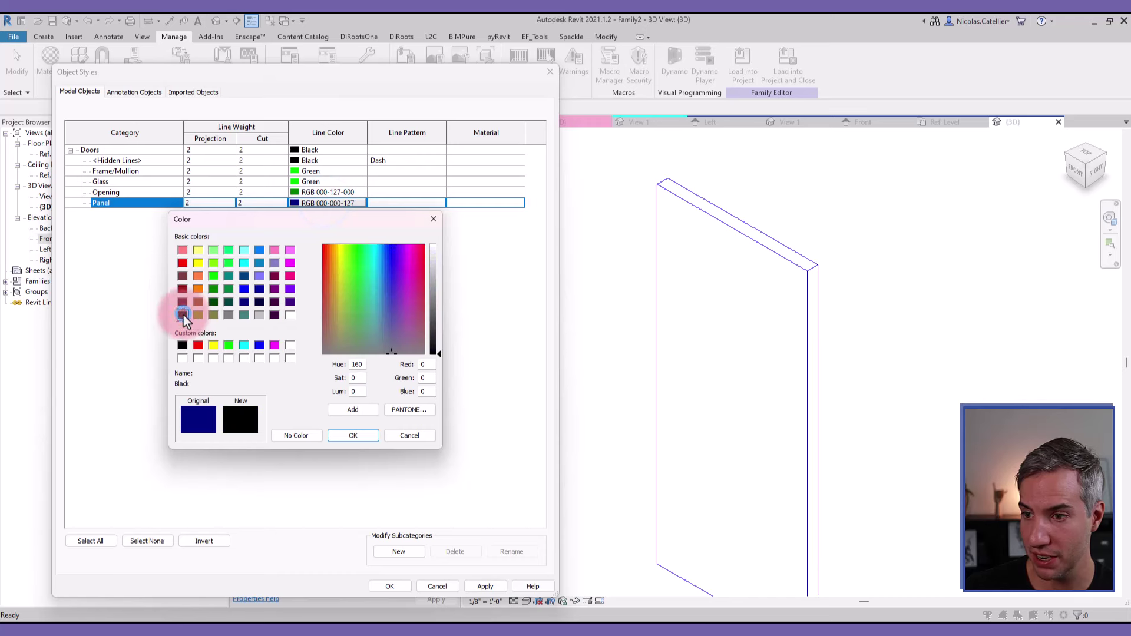
double_click(183, 316)
left_click(217, 203)
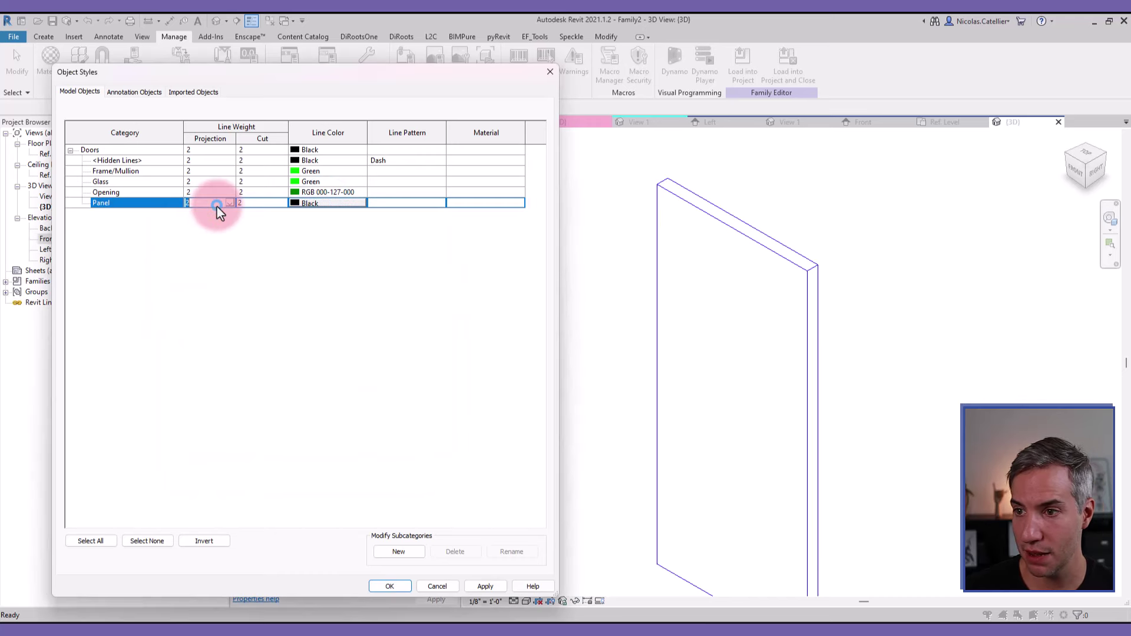
type("1")
left_click(262, 201)
type("3")
left_click(338, 323)
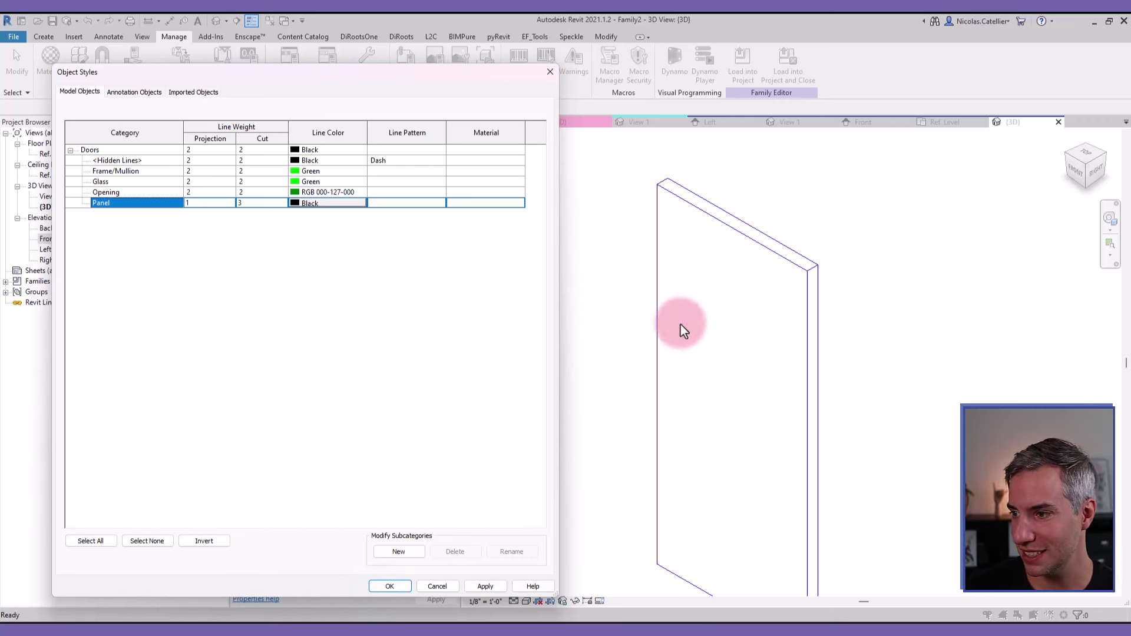
left_click(389, 588)
Assign the Panel subcategory to the door panel extrusion
scroll(578, 351, "down", 3)
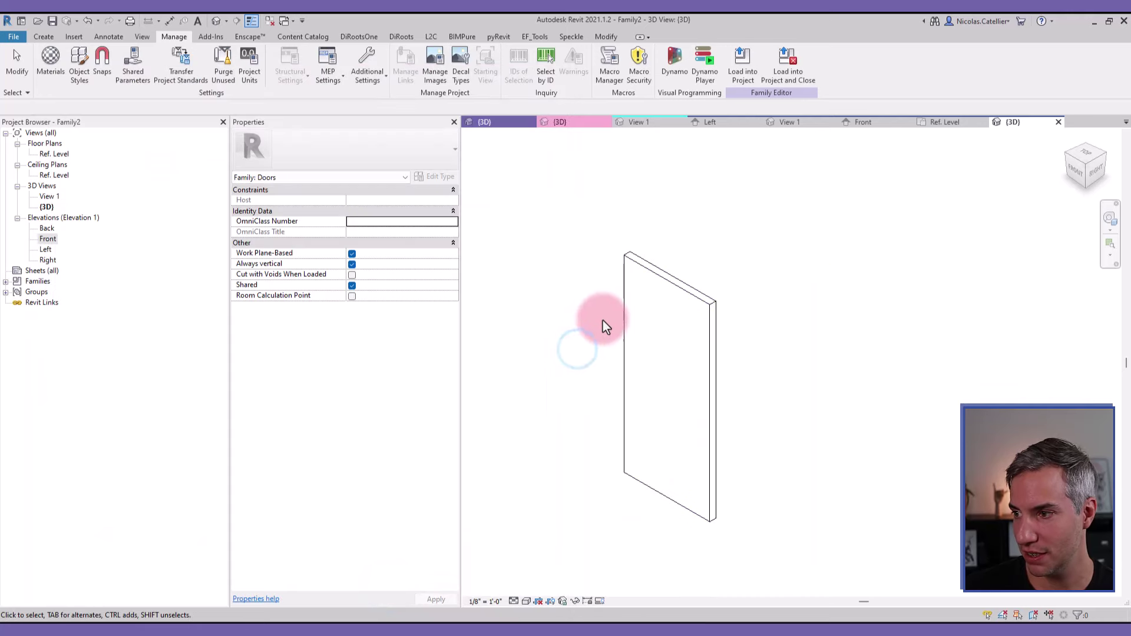
left_click(639, 263)
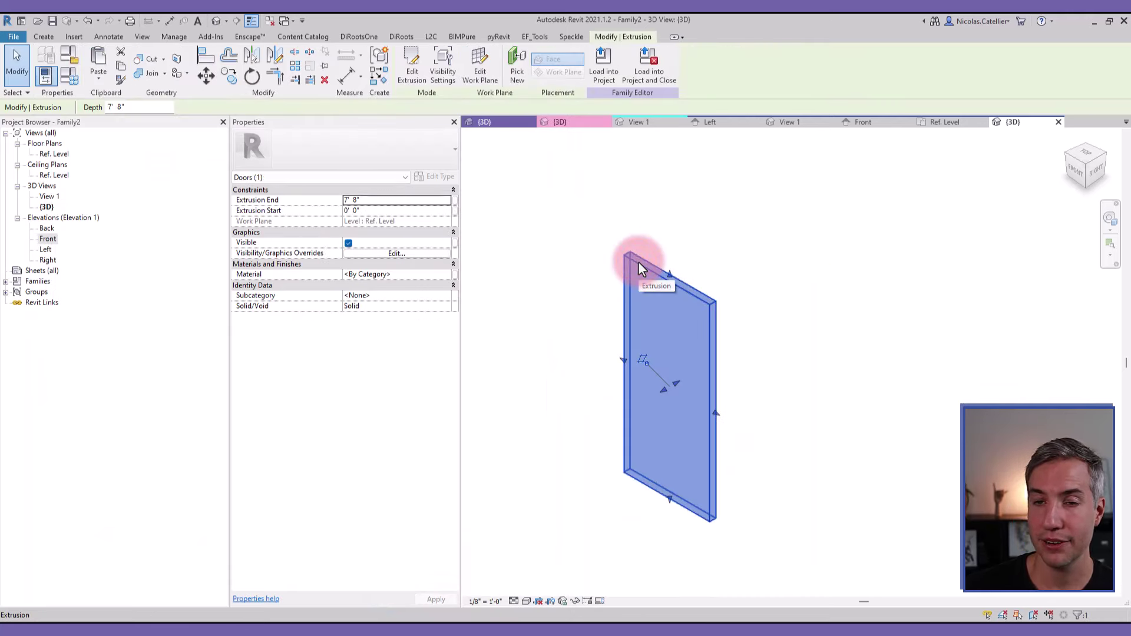
middle_click_drag(708, 324, 689, 326, "shift")
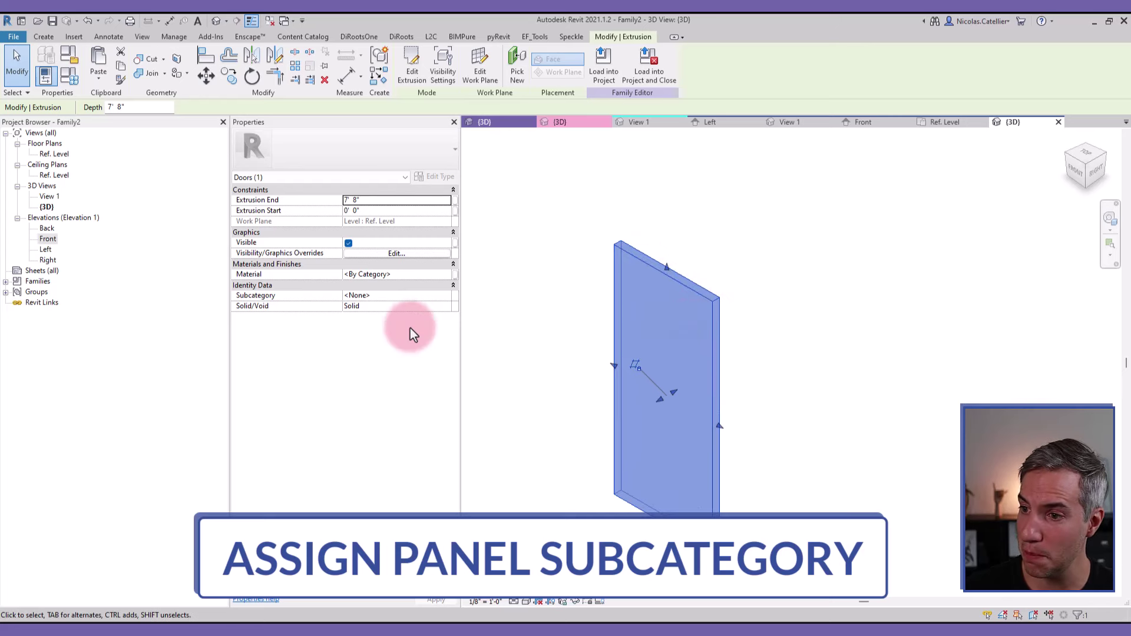
left_click(447, 295)
left_click(447, 295)
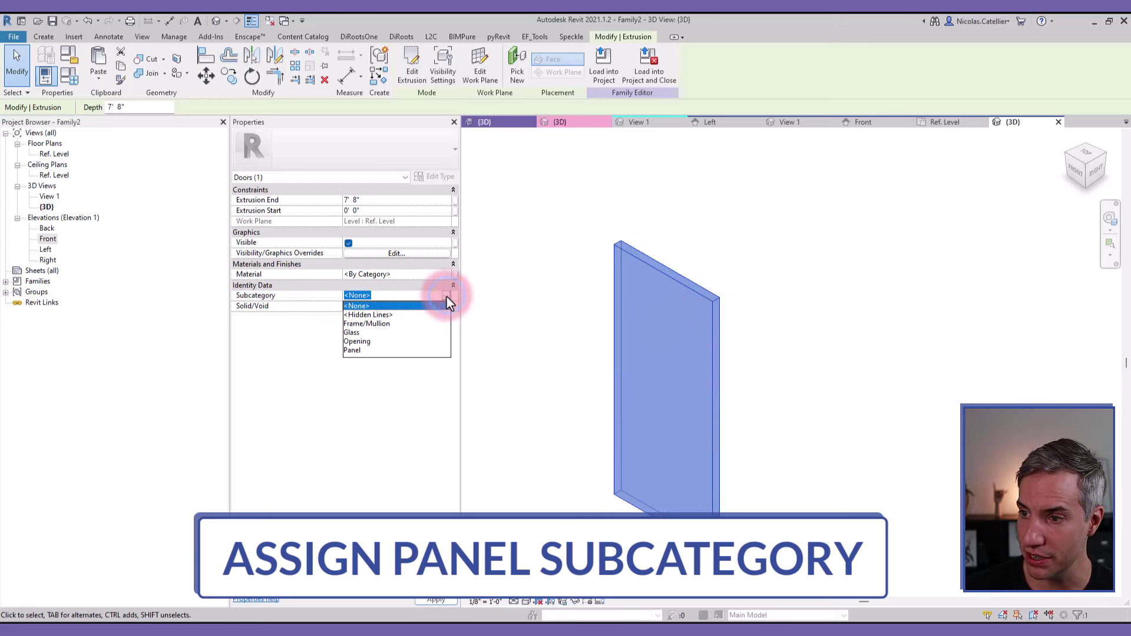
left_click(361, 352)
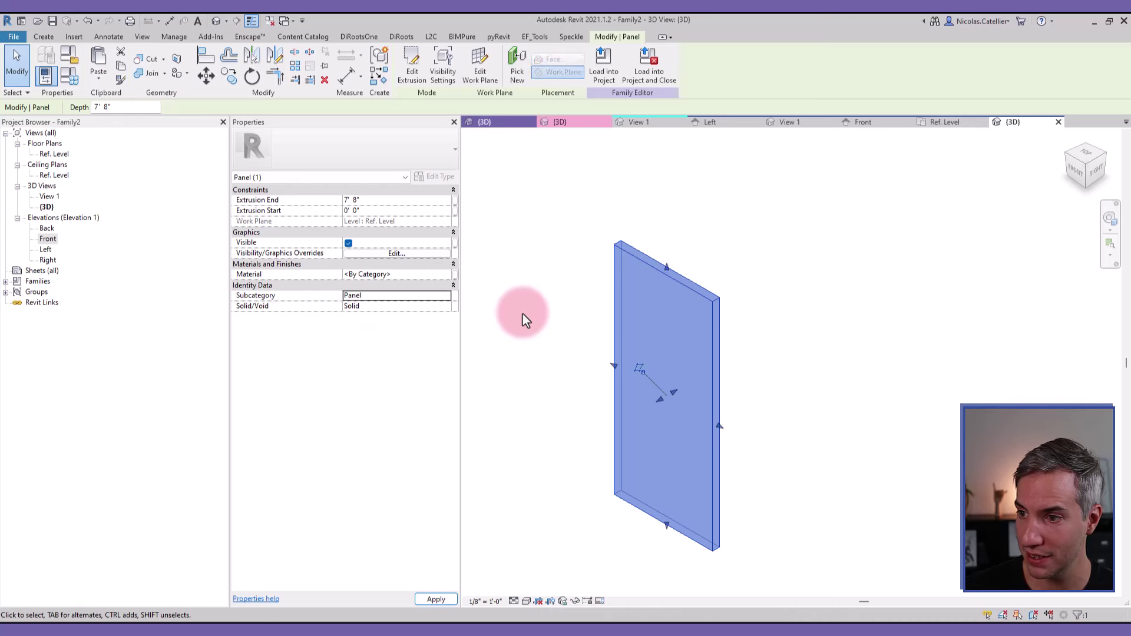
Create an instance family parameter named Panel Material under Materials and Finishes and associate it with the extrusion's material
left_click(455, 275)
left_click(454, 276)
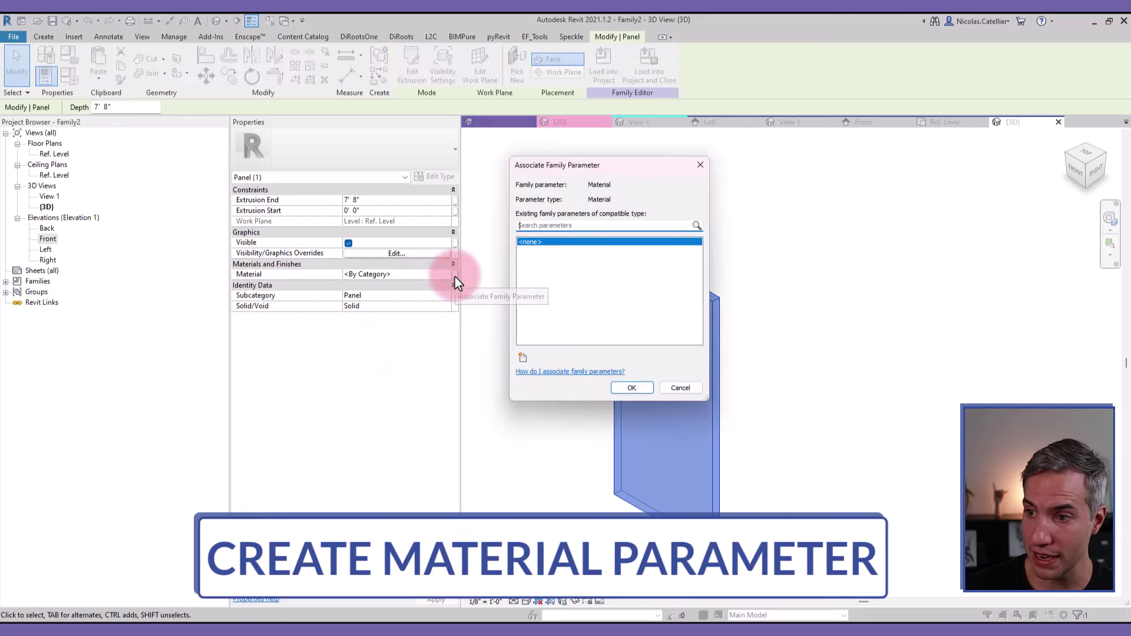
left_click(525, 357)
left_click(247, 322)
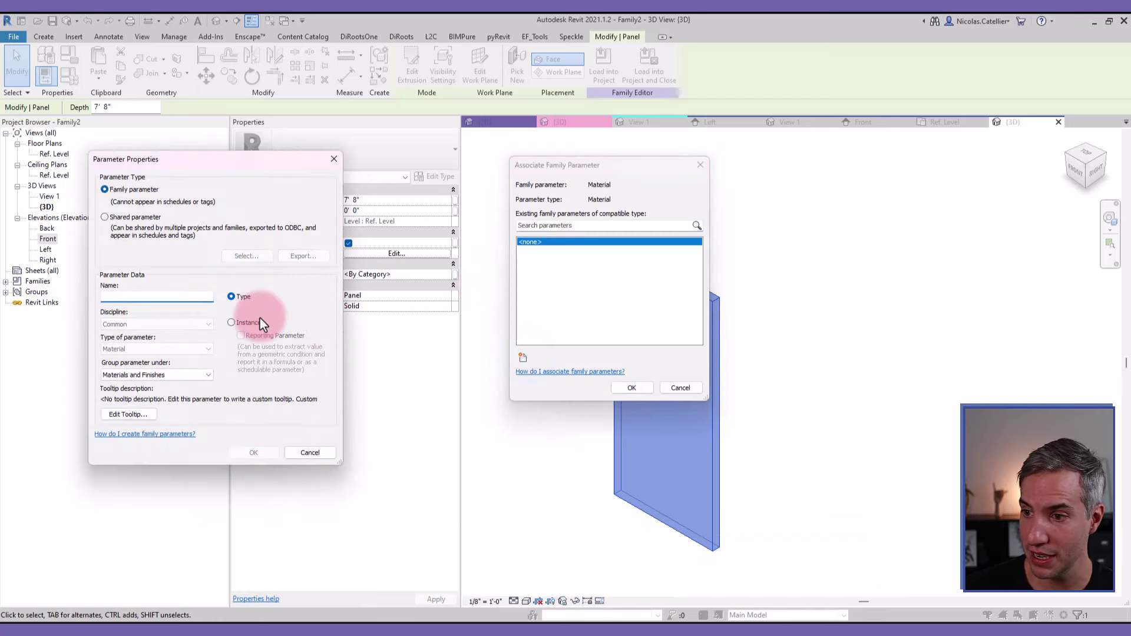
left_click(141, 296)
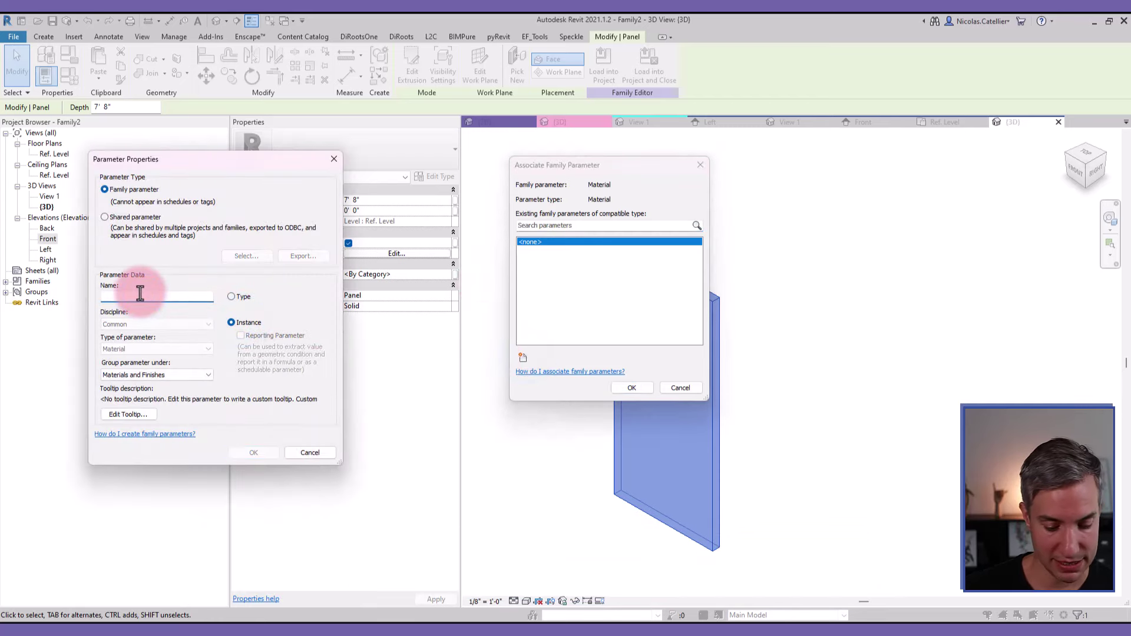
type("Panel Mat")
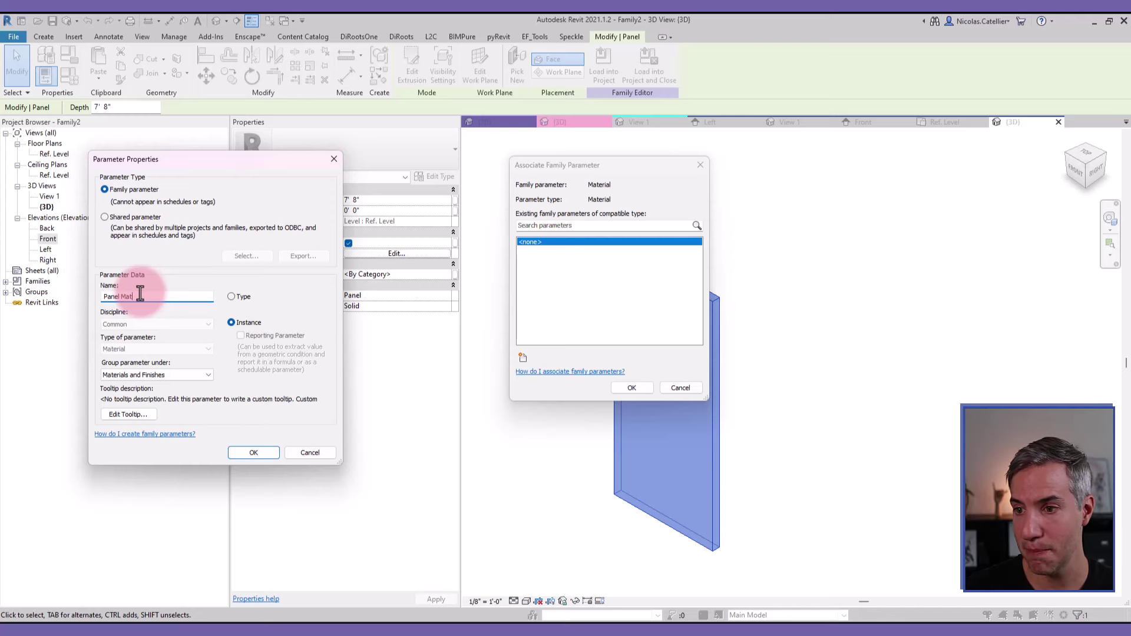
type("erial")
key("Return")
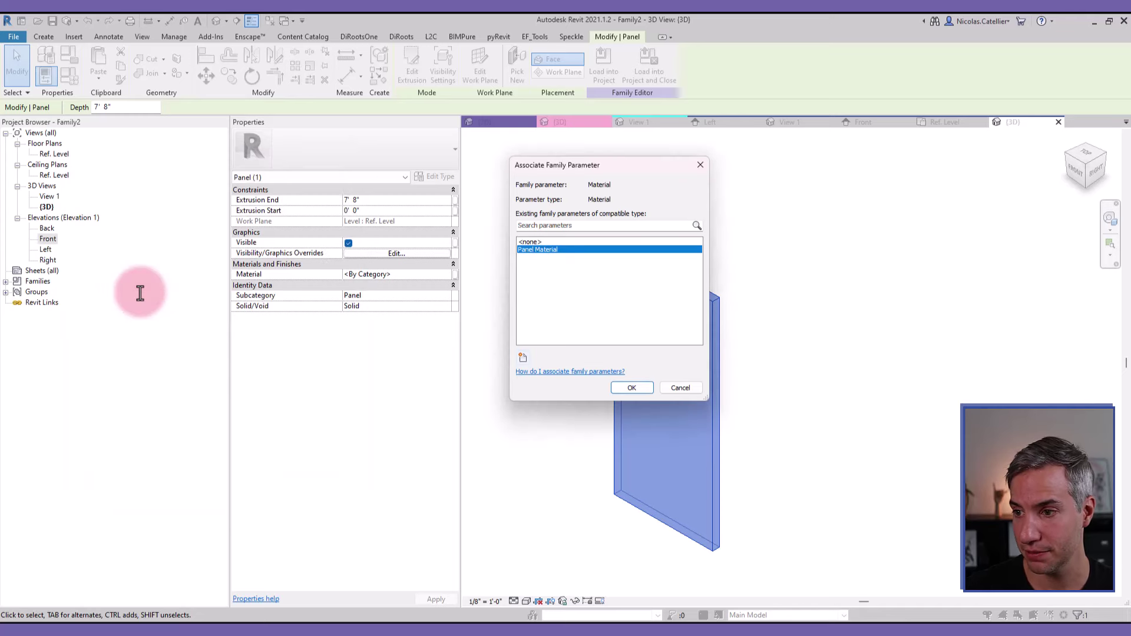
left_click(632, 388)
In the Ref. Level floor plan, turn the Width and Thickness dimension labels into instance parameters
double_click(55, 154)
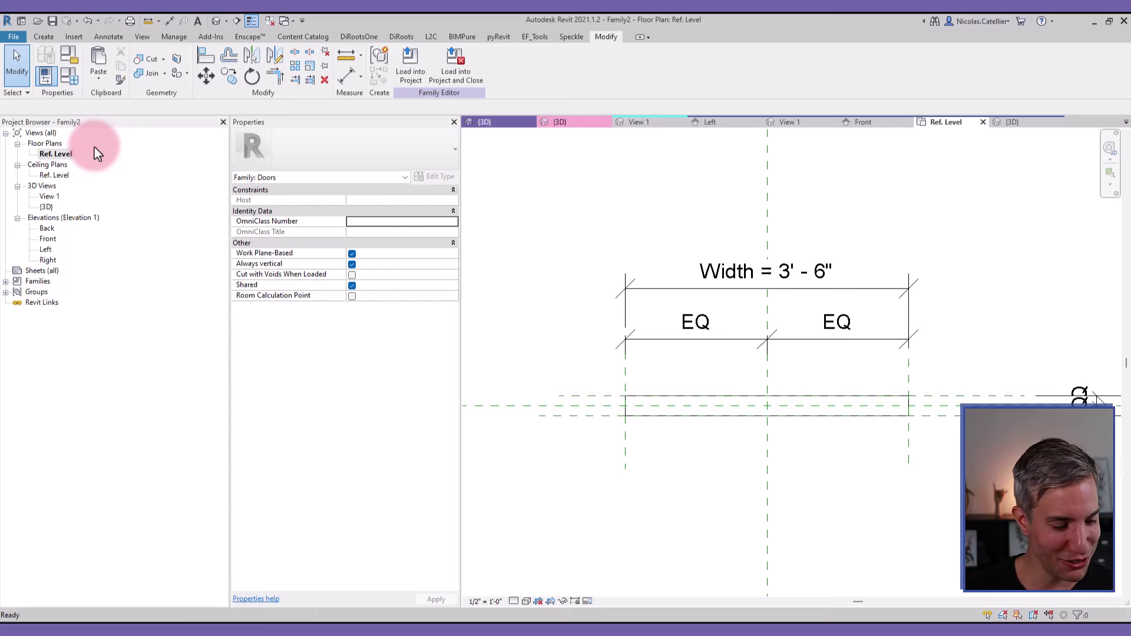
left_click(716, 290)
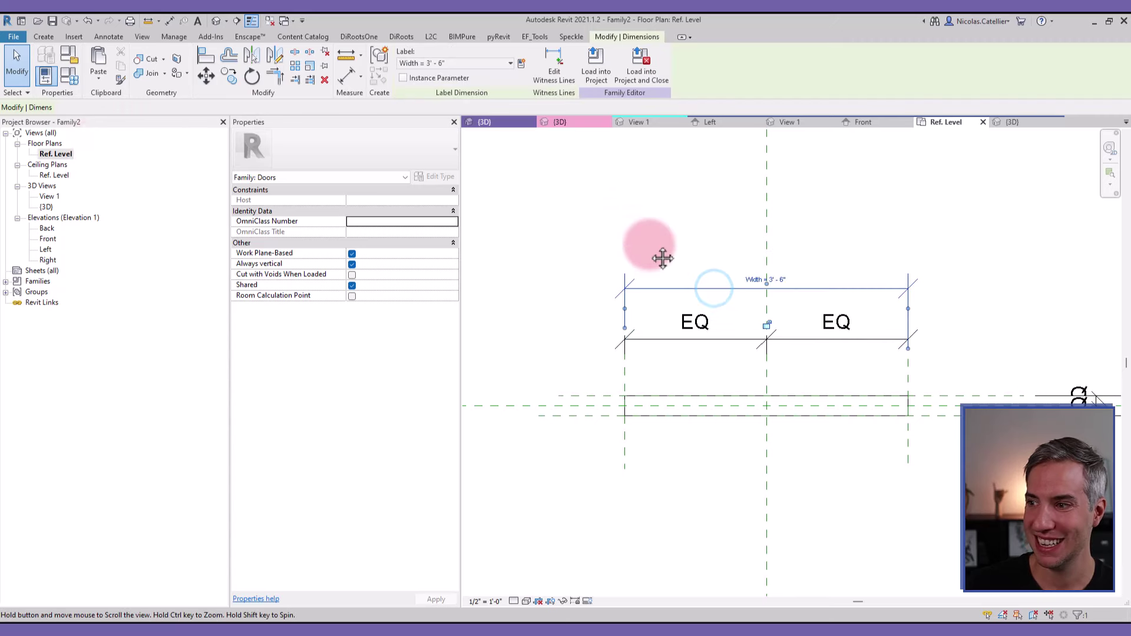
middle_click_drag(618, 265, 594, 295)
scroll(599, 350, "down", 3)
scroll(669, 328, "up", 2)
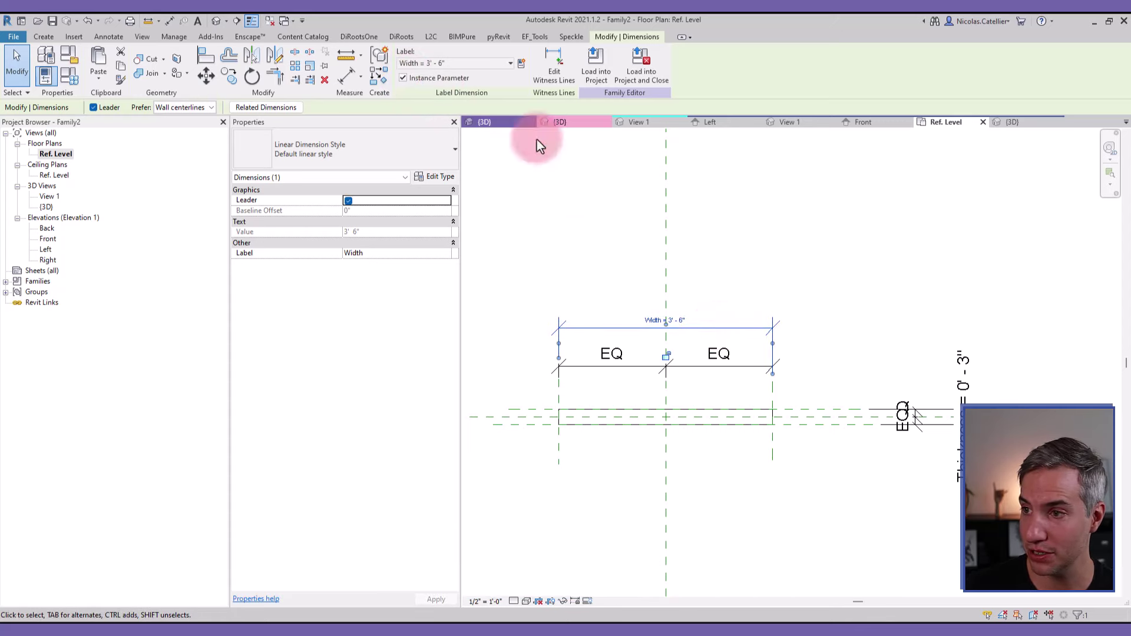
left_click(904, 277)
left_click(966, 392)
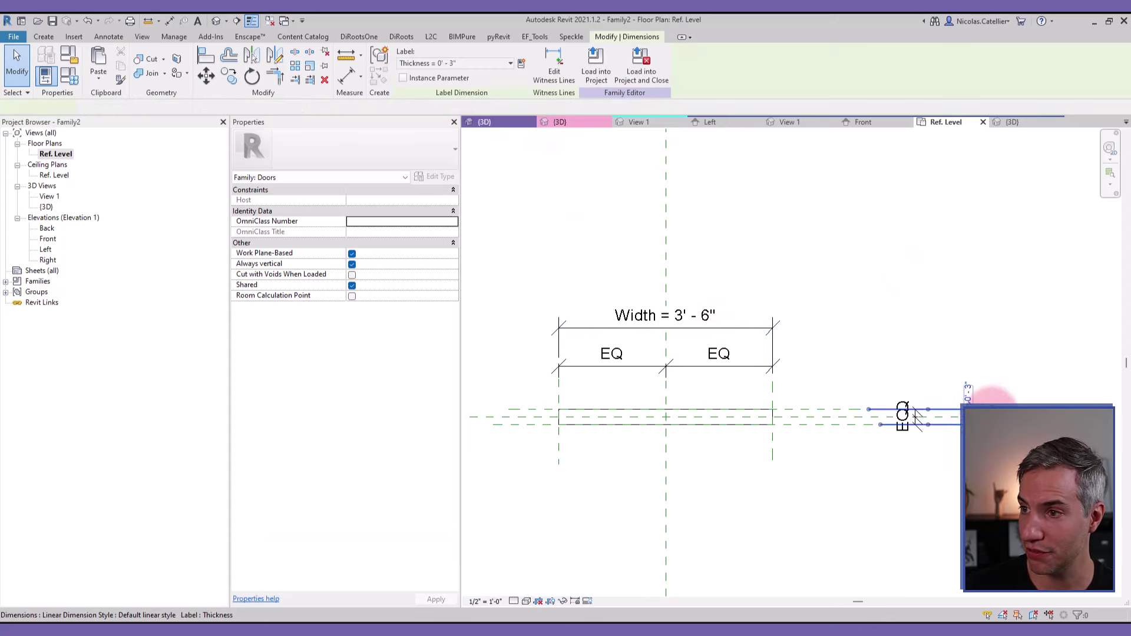
left_click(403, 79)
In the Front elevation, turn the Height dimension label into an instance parameter
double_click(48, 239)
left_click(754, 362)
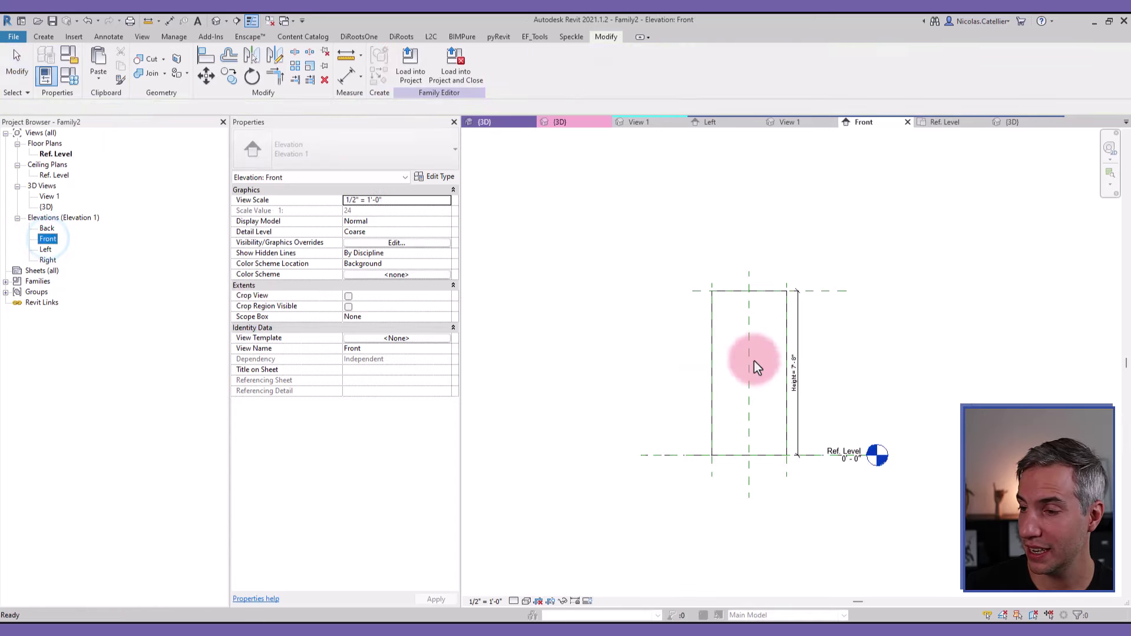
left_click(795, 359)
scroll(819, 366, "up", 3)
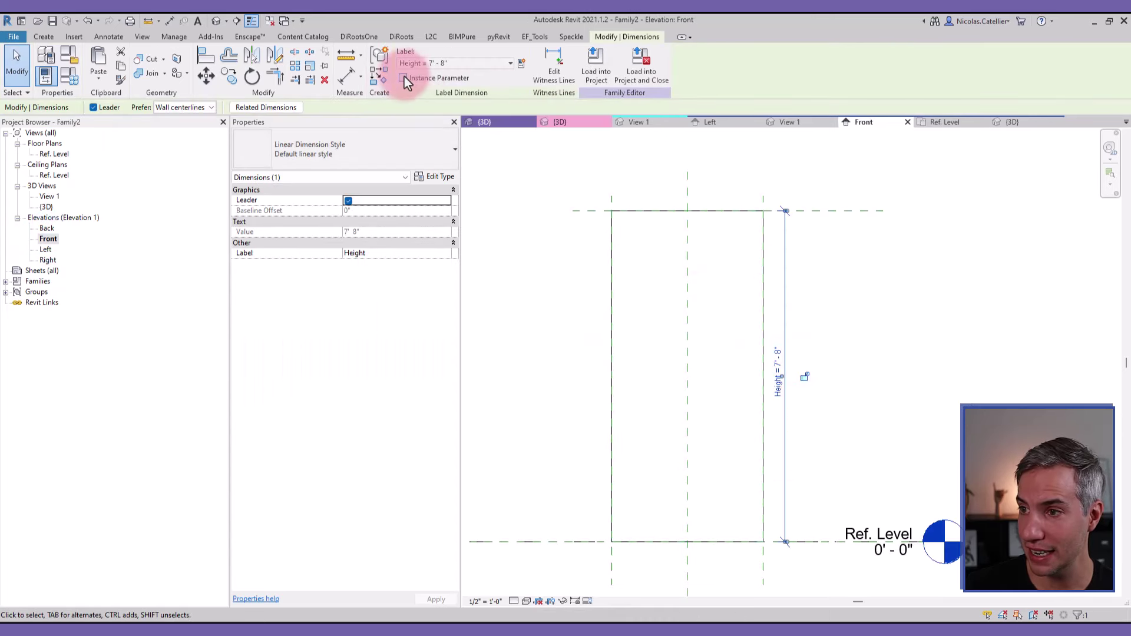
left_click(405, 78)
left_click(597, 342)
scroll(599, 345, "down", 2)
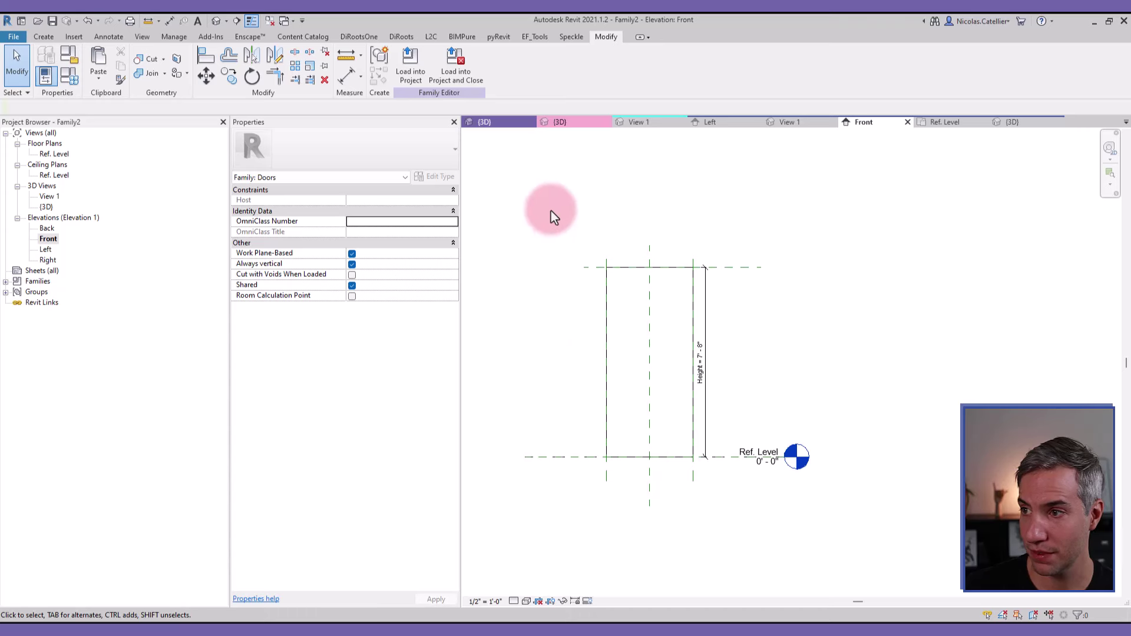
Load the panel family into BP_DOOR_Single-Tutorial.rfa, closing the original, and place it on the Ref. Level work plane in front of the door opening
left_click(456, 74)
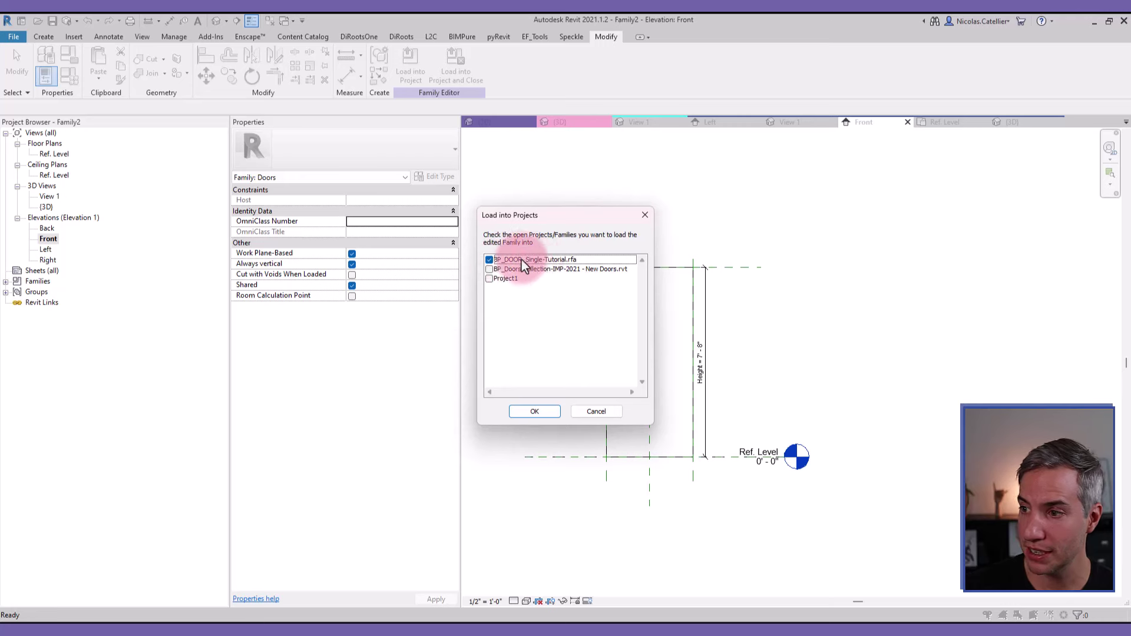
left_click(534, 412)
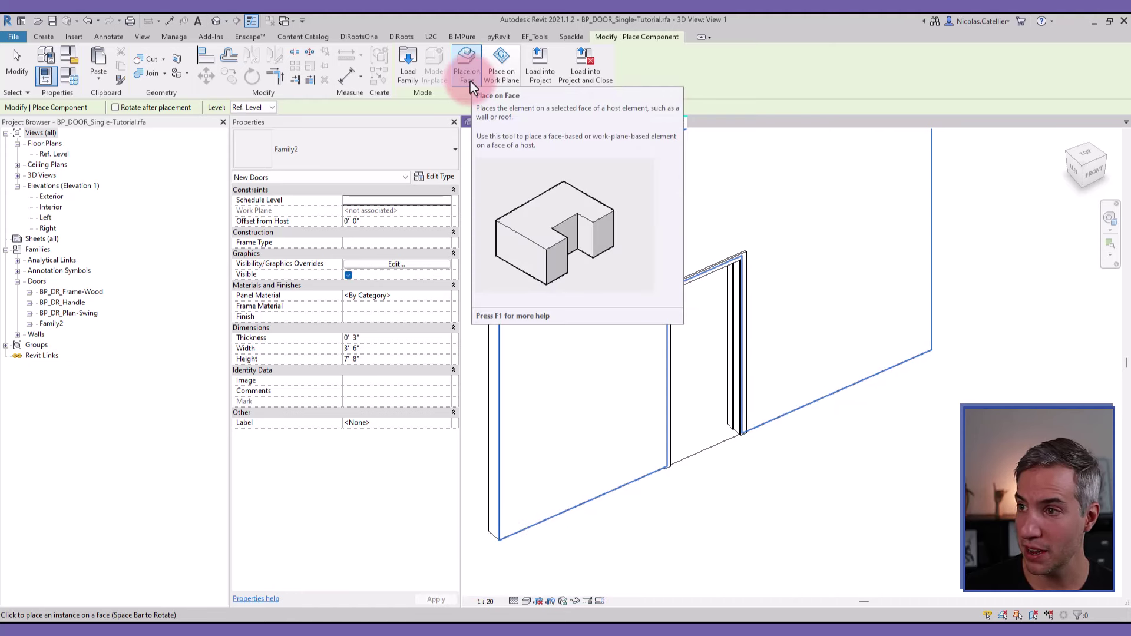
left_click(504, 87)
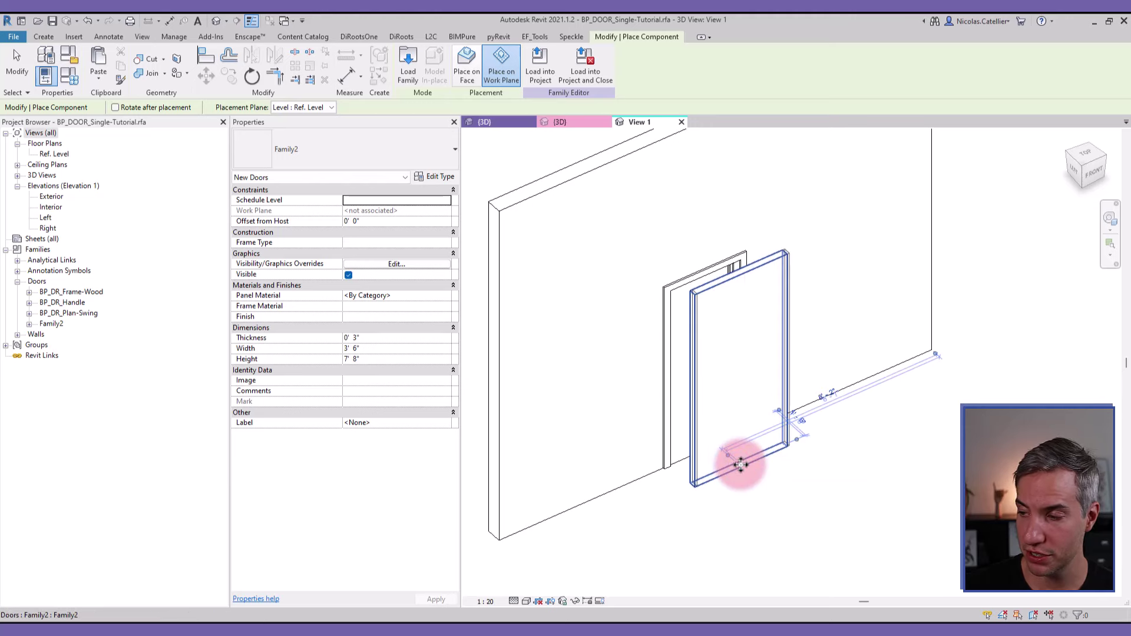
left_click(741, 465)
key("Escape")
Associate the nested door panel's Thickness, Width and Height with the host family's Thickness, Width and Height parameters
left_click(696, 487)
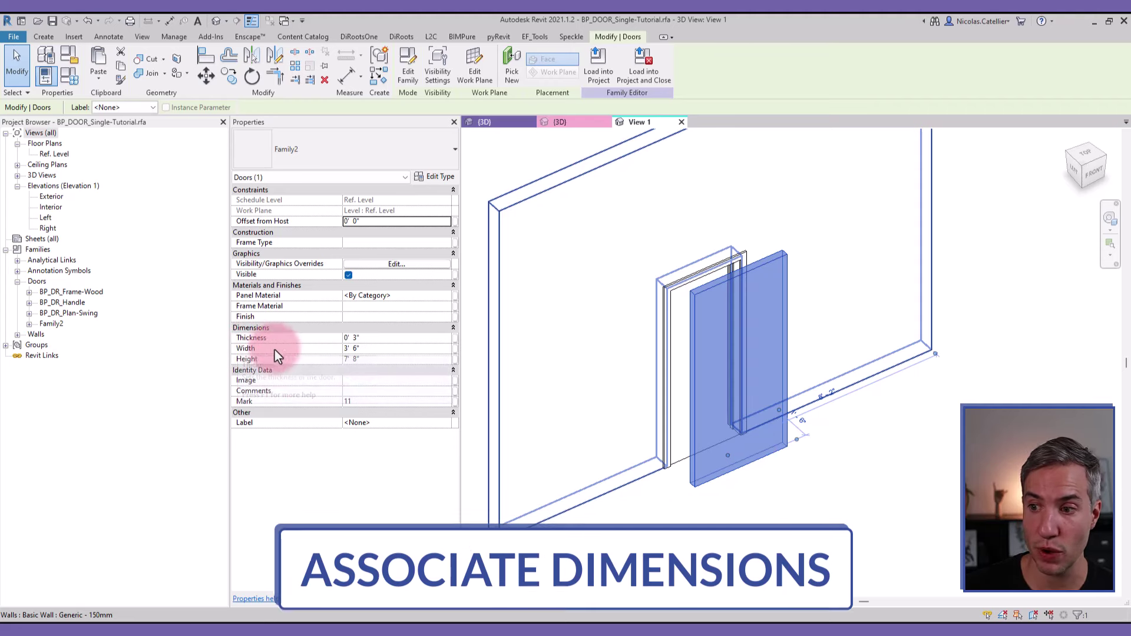
left_click(455, 341)
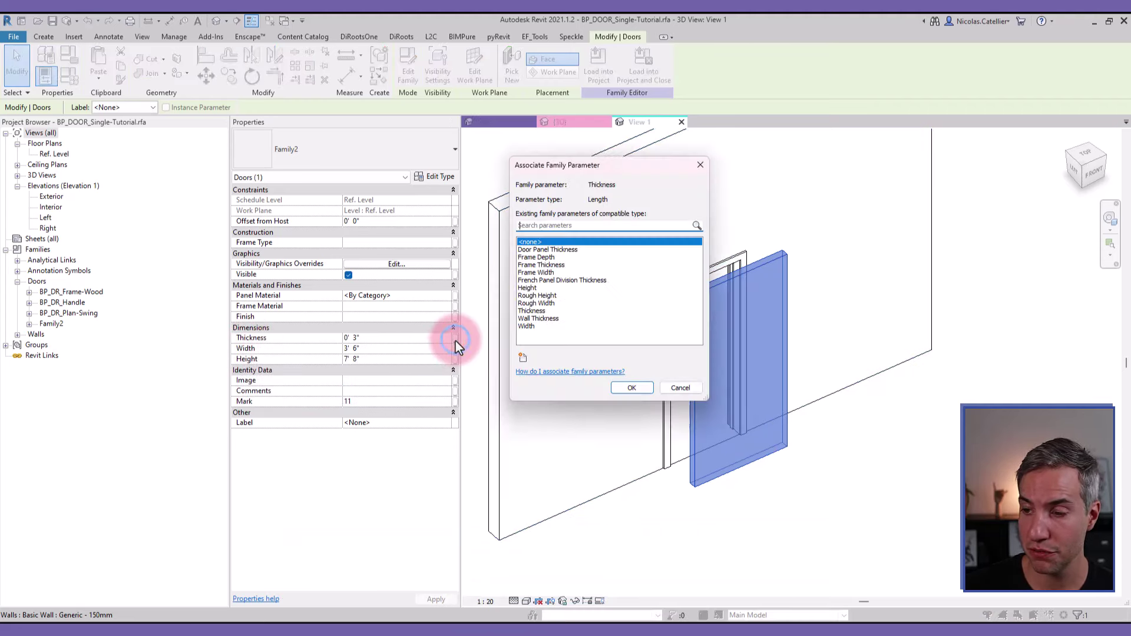
left_click(532, 311)
left_click(631, 388)
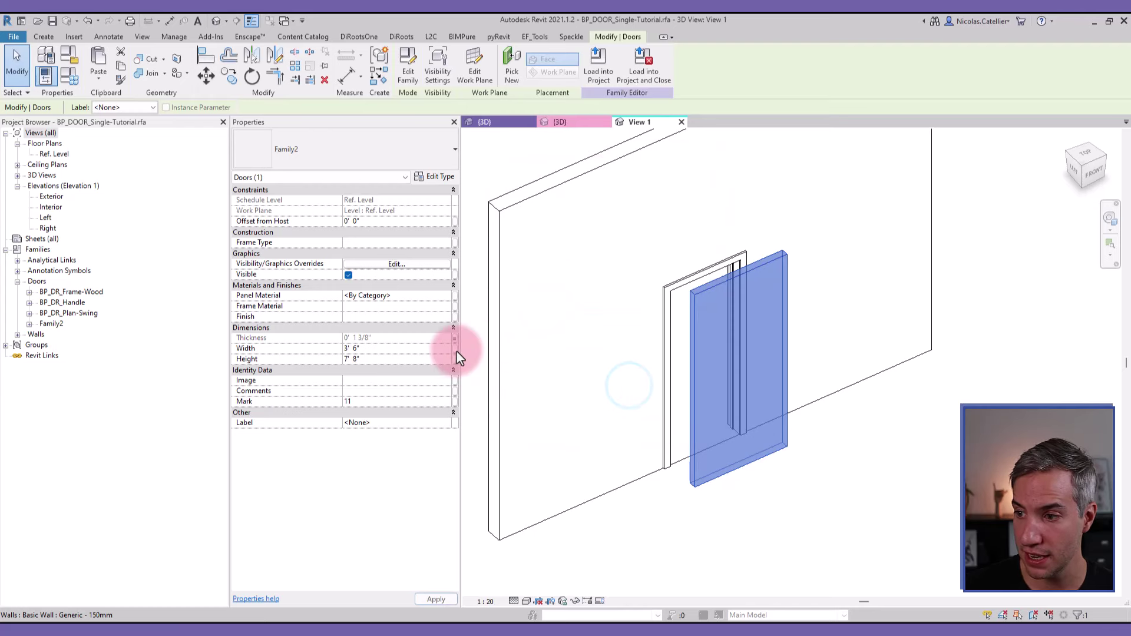
left_click(456, 351)
left_click(551, 327)
left_click(632, 388)
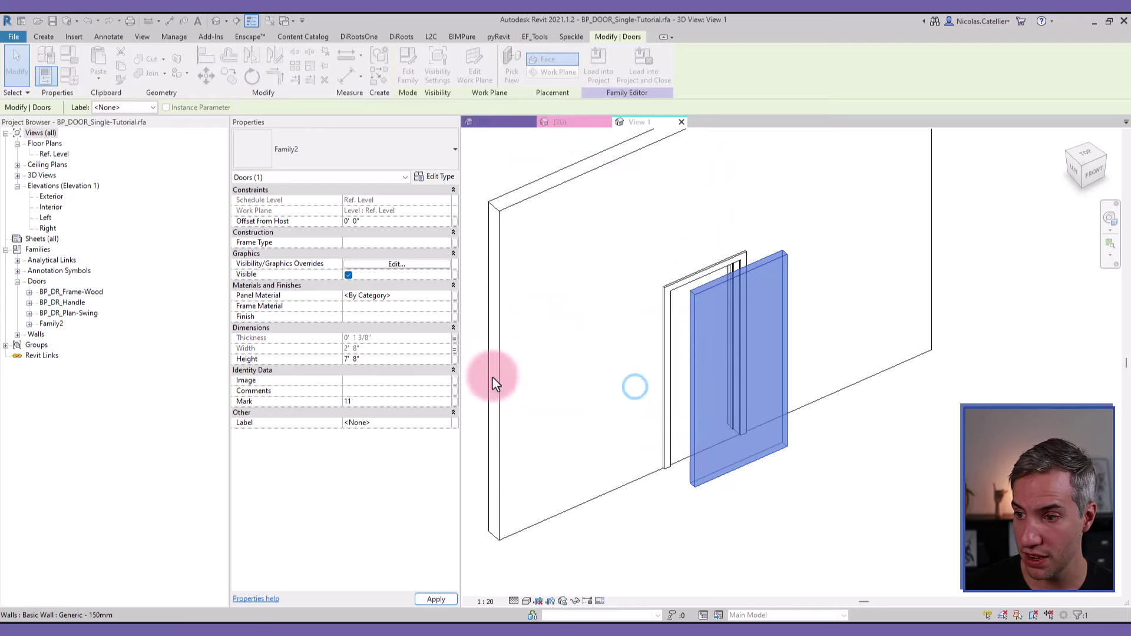
left_click(454, 360)
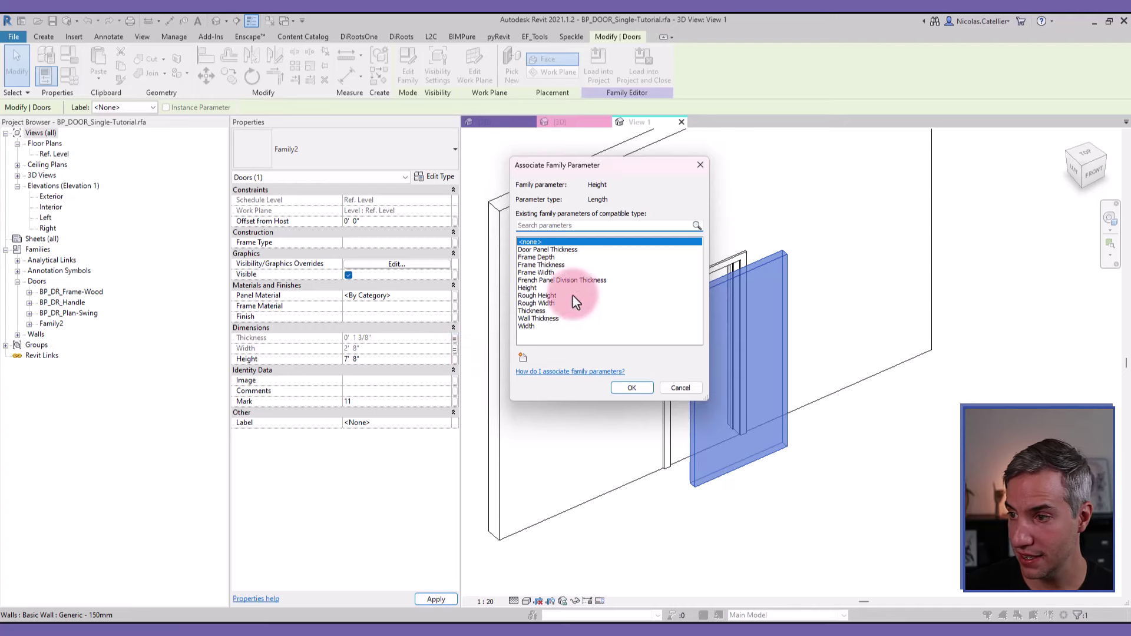
left_click(534, 289)
left_click(628, 388)
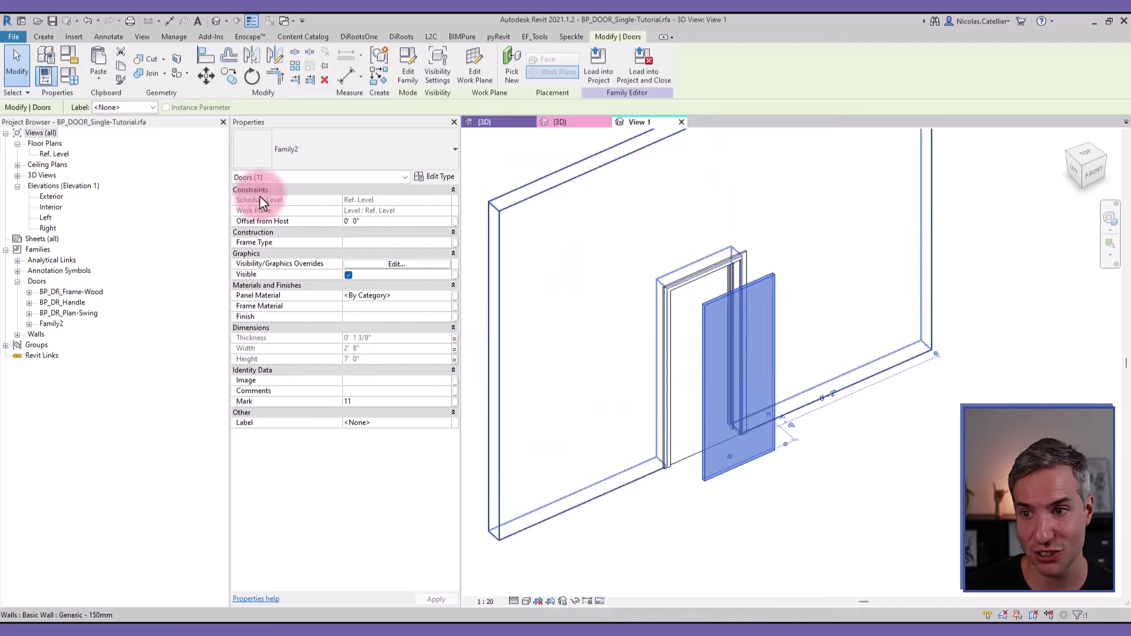
In the Ref. Level floor plan, move the door panel across the wall to the door swing side of the opening
double_click(54, 154)
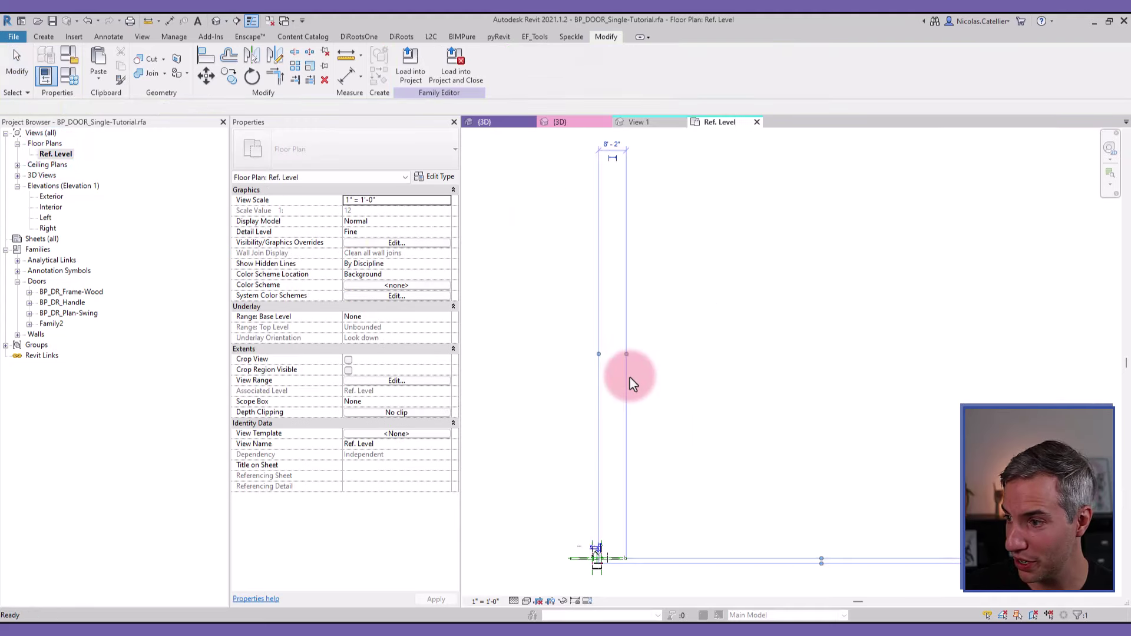
scroll(678, 507, "up", 3)
scroll(686, 414, "up", 5)
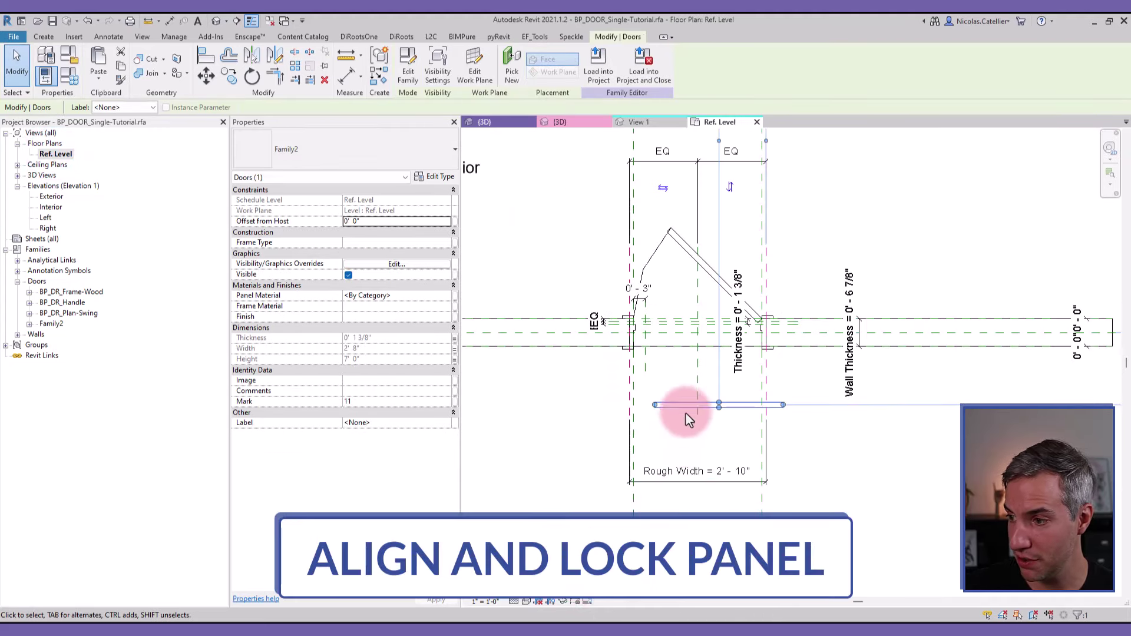
left_click_drag(653, 479, 635, 366)
scroll(553, 318, "up", 3)
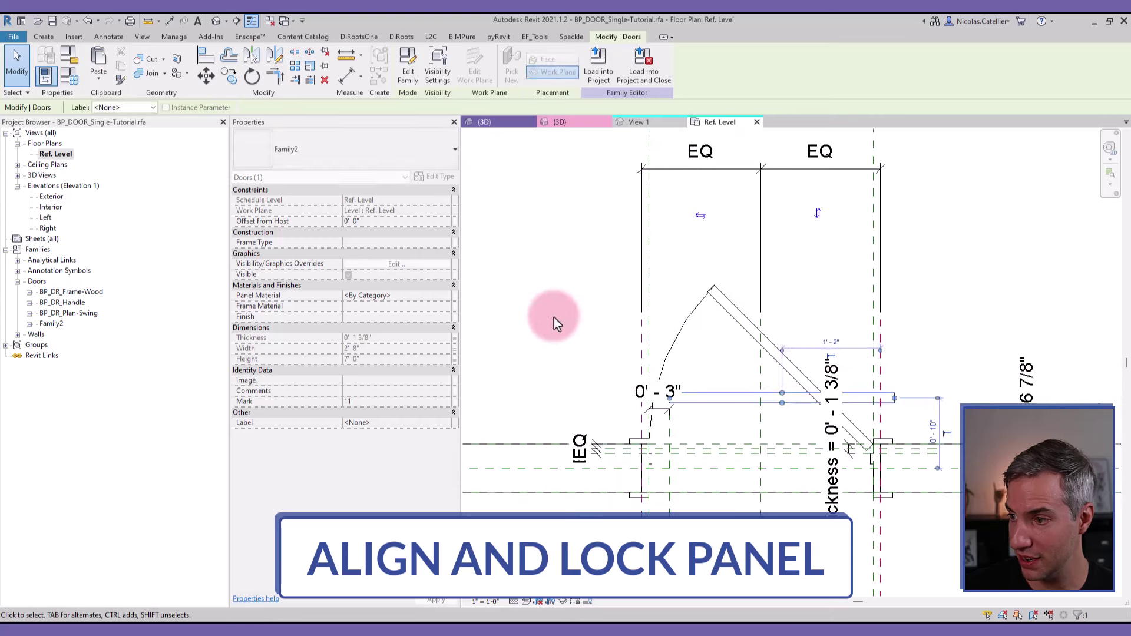
left_click(554, 317)
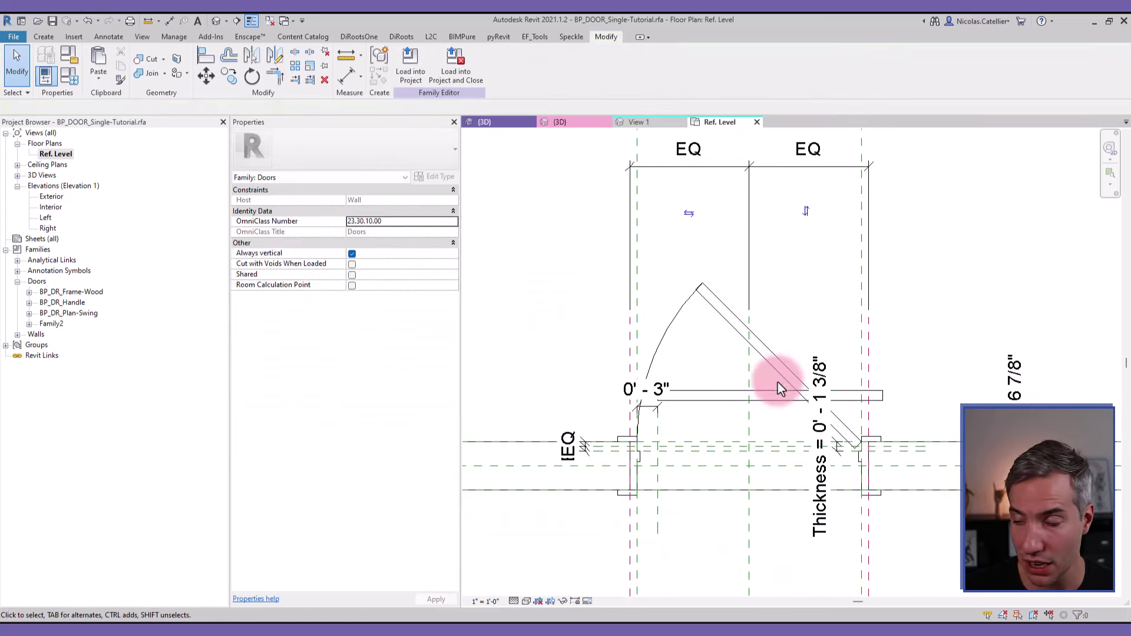
Align the panel's left/right centre to the opening's central reference plane and lock the alignment
key("a")
key("l")
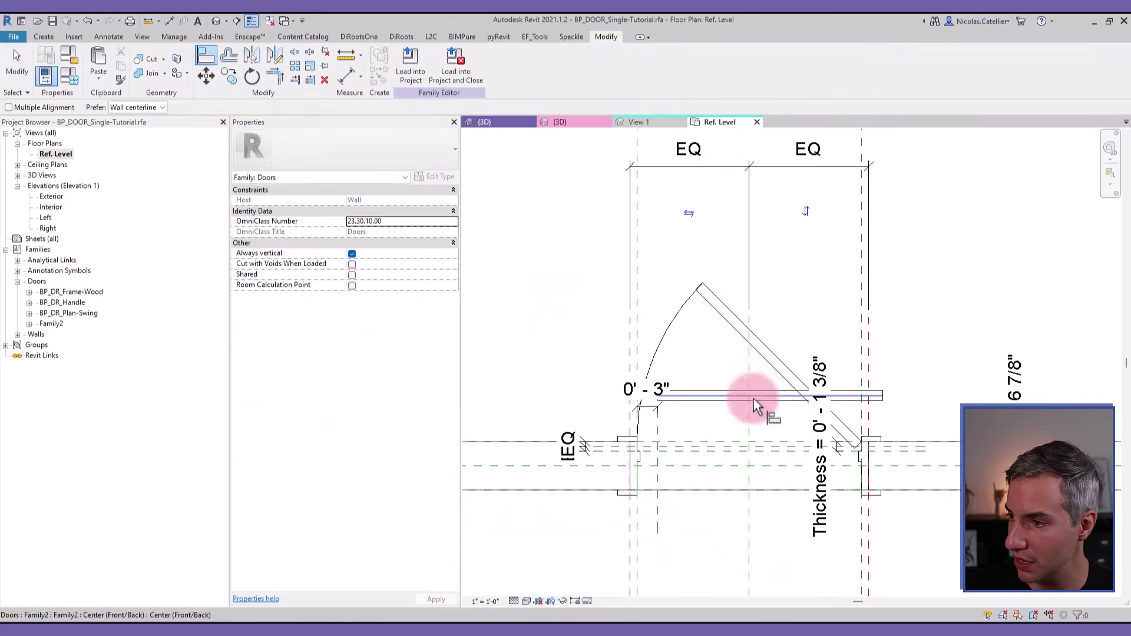
scroll(758, 397, "up", 2)
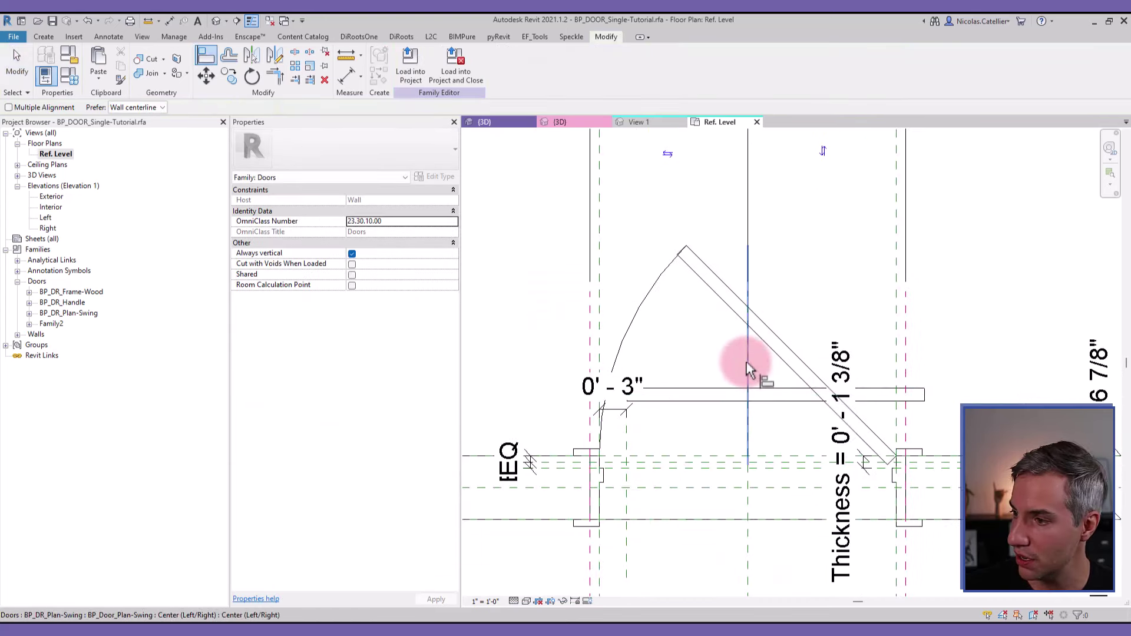
left_click(749, 567)
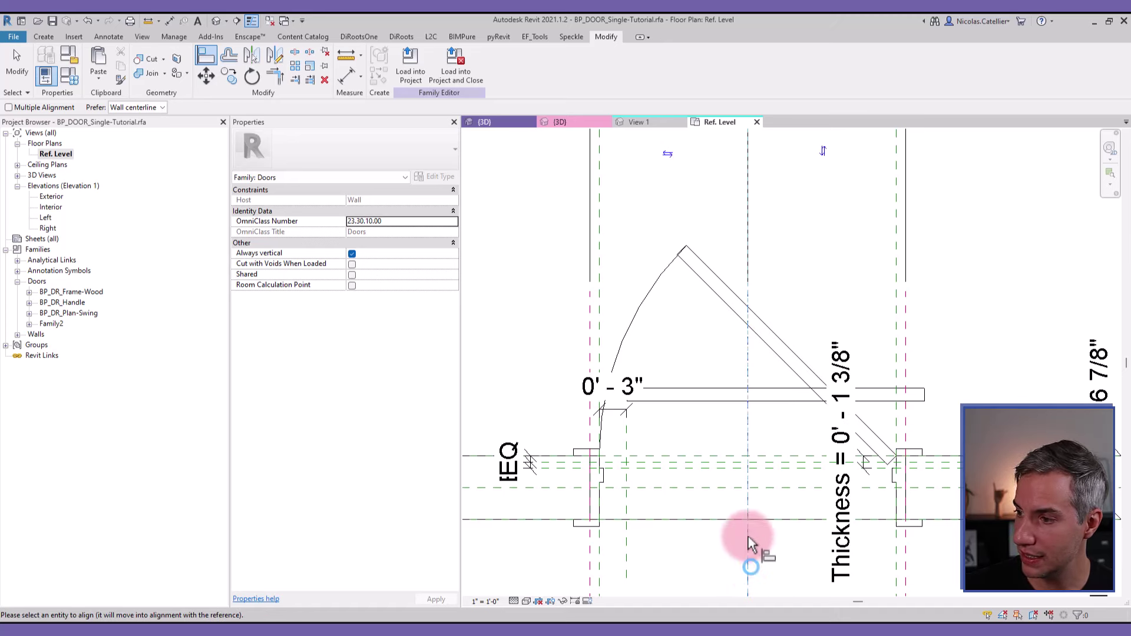
left_click(778, 396)
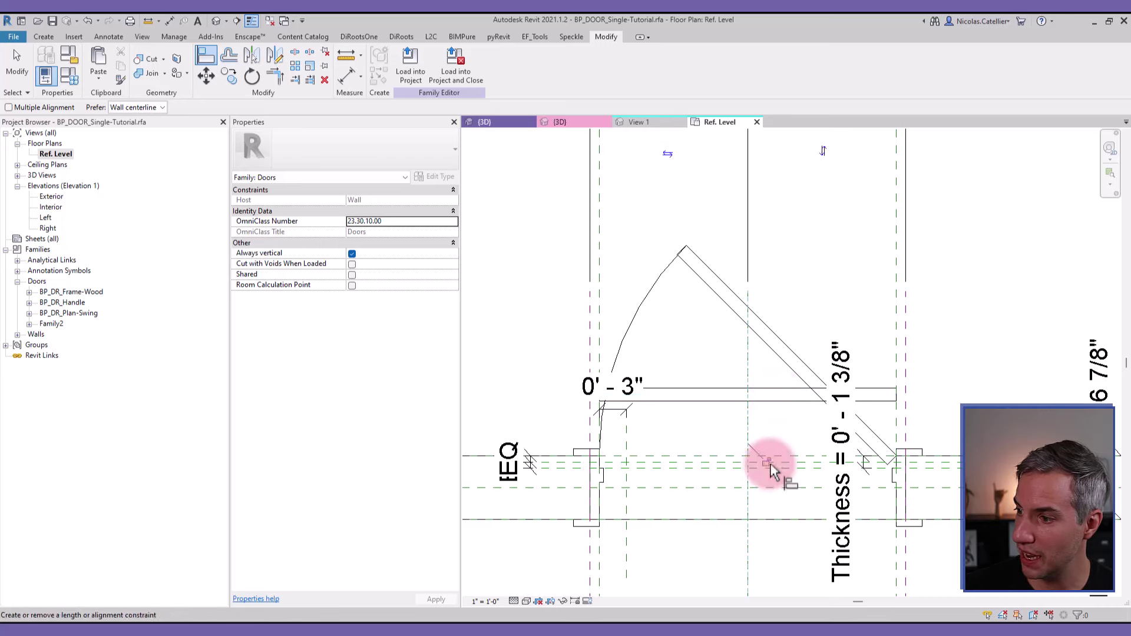
Align the panel's front/back centre to the middle reference plane of the equally spaced thickness planes and lock it
scroll(652, 473, "up", 2)
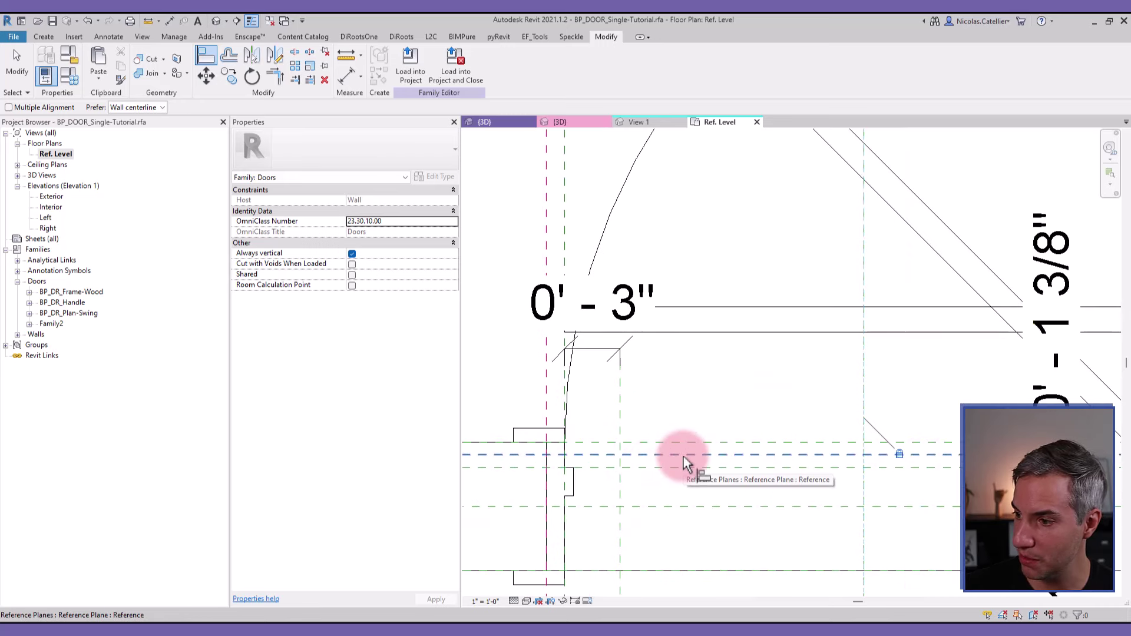
scroll(684, 462, "down", 2)
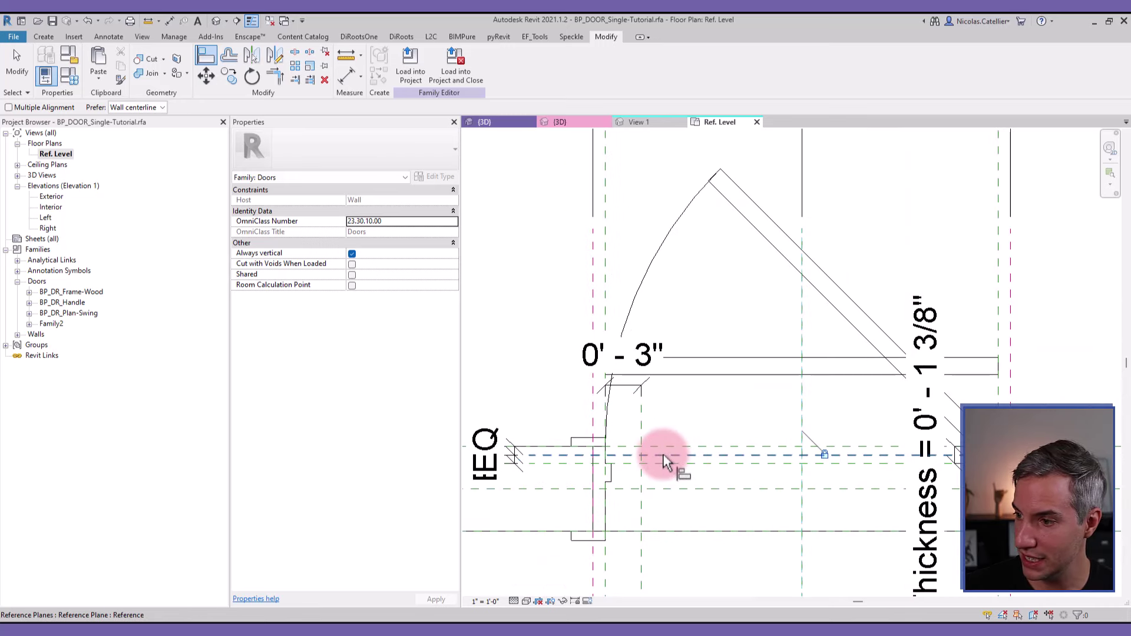
left_click(672, 464)
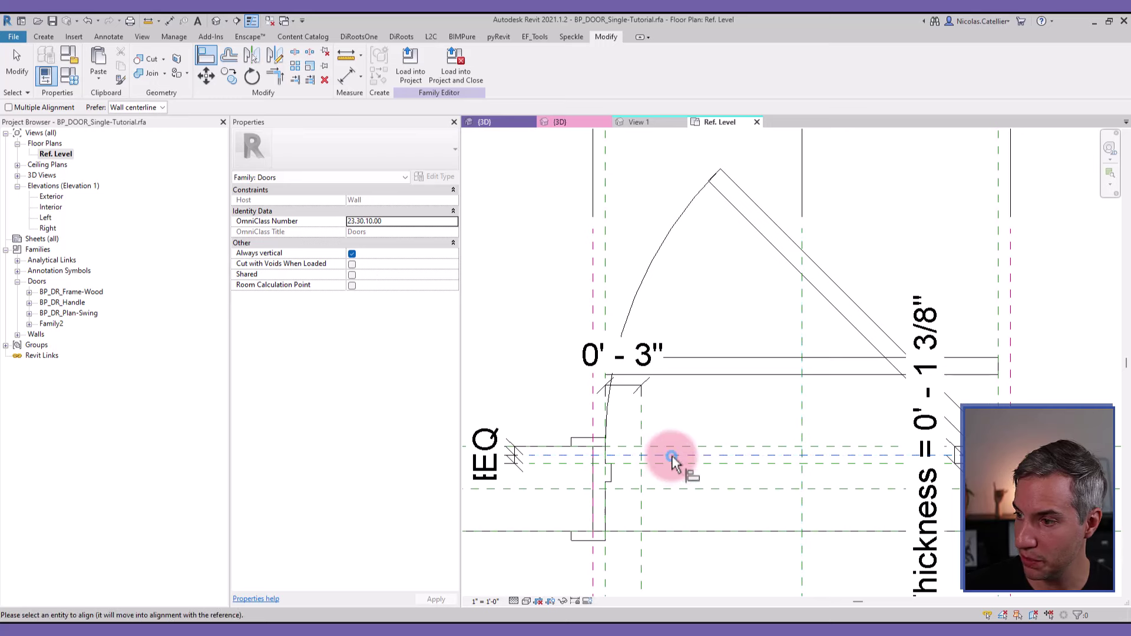
left_click(709, 369)
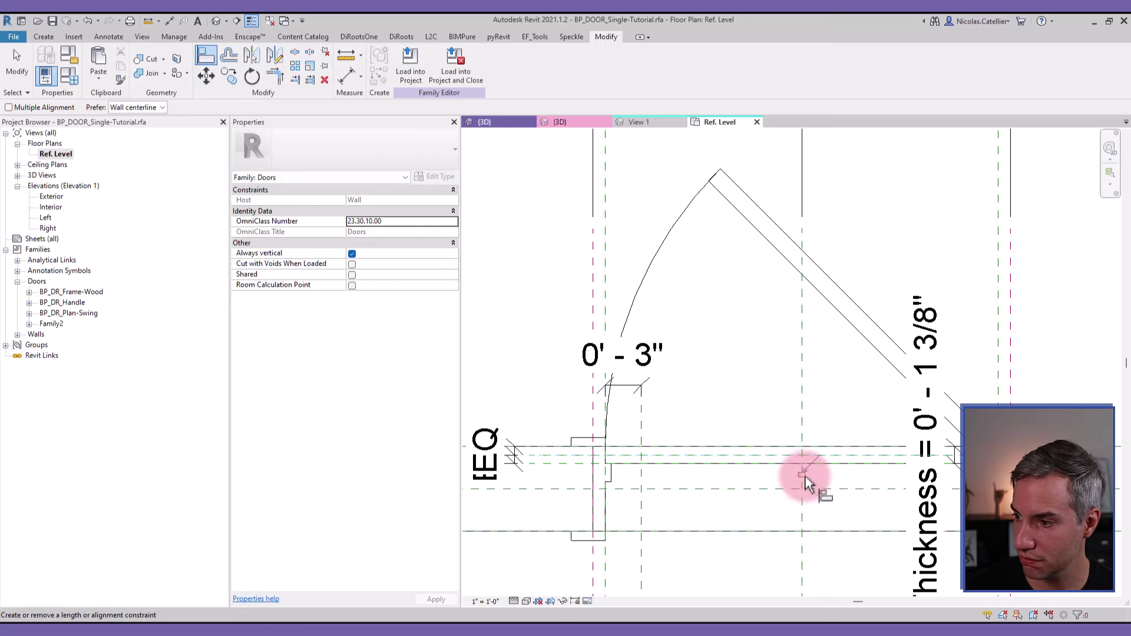
key("Escape")
key("Escape")
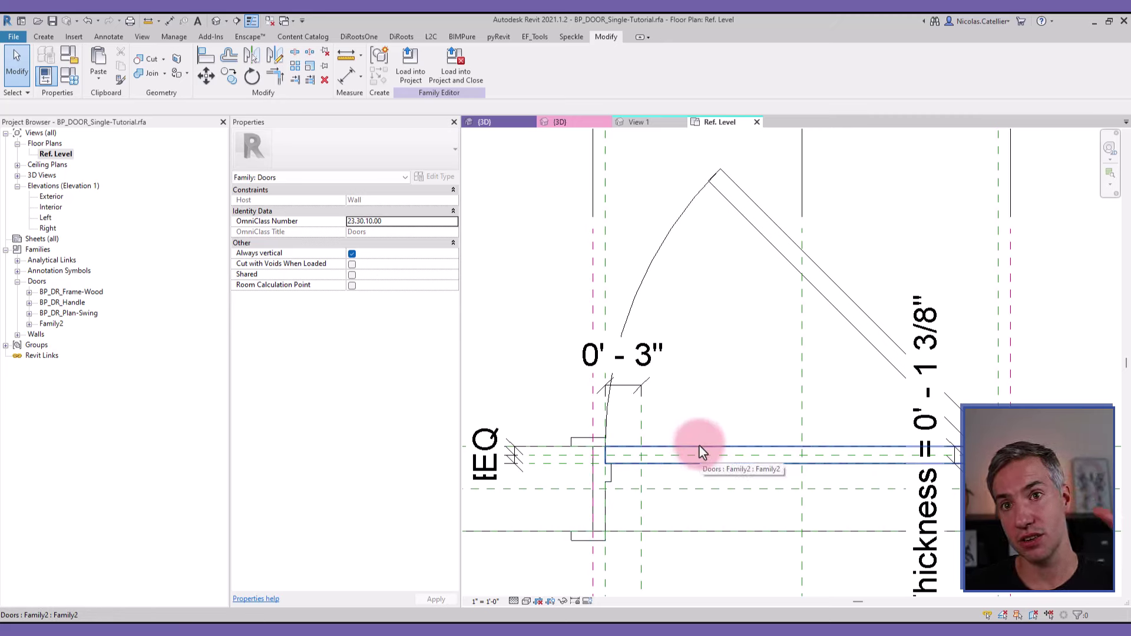
Turn off the door panel's Plan/RCP display in its visibility settings
left_click(699, 447)
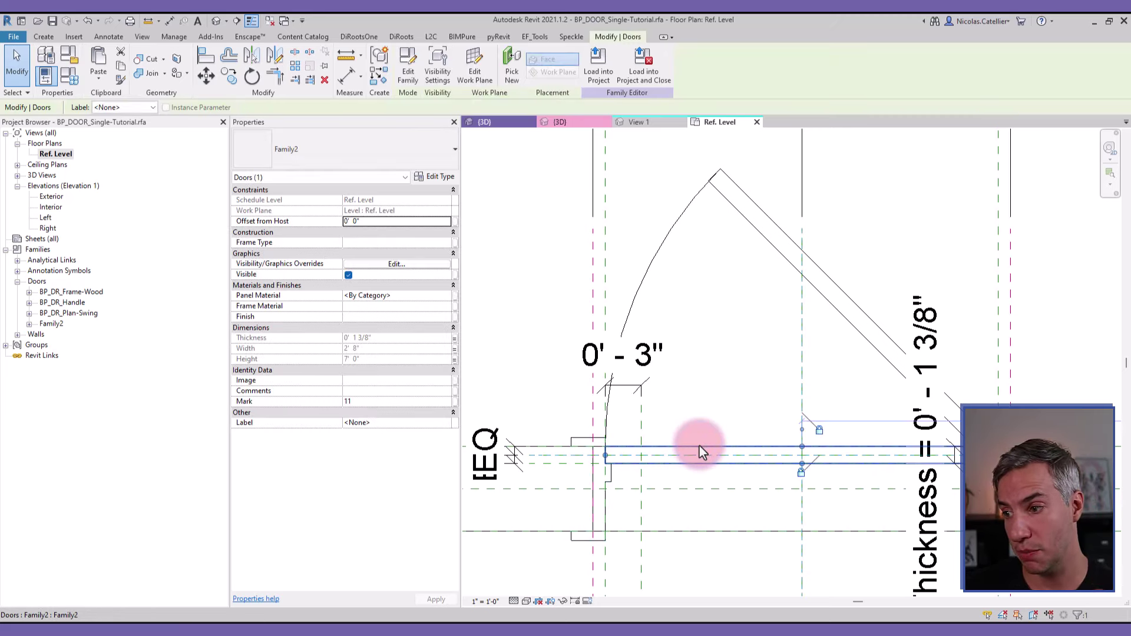
left_click(401, 268)
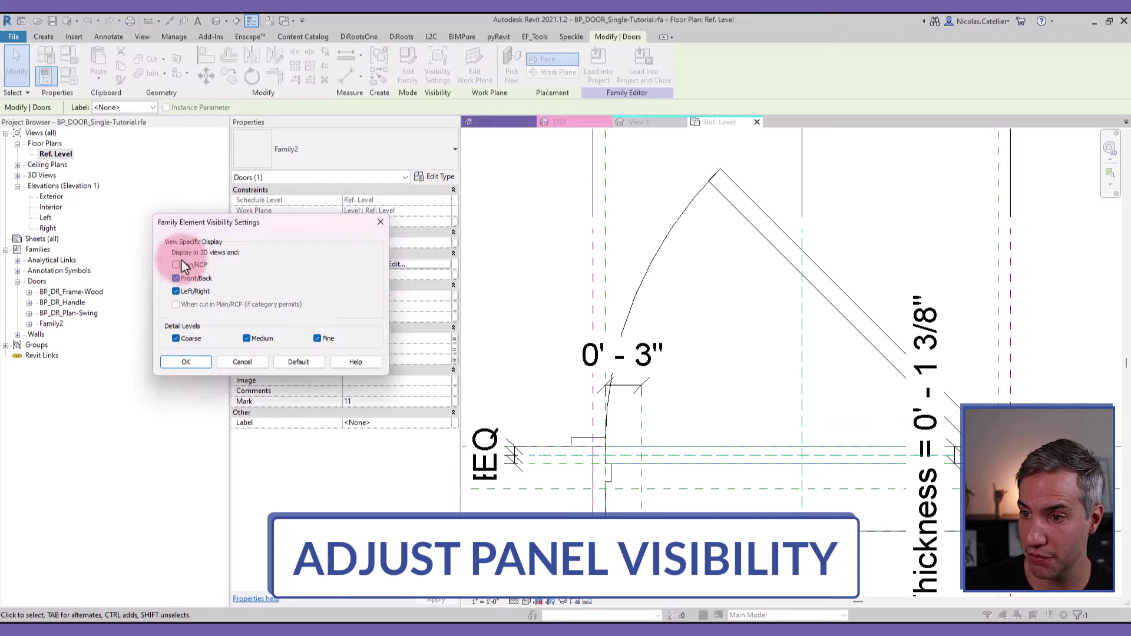
left_click(181, 362)
scroll(648, 390, "down", 2)
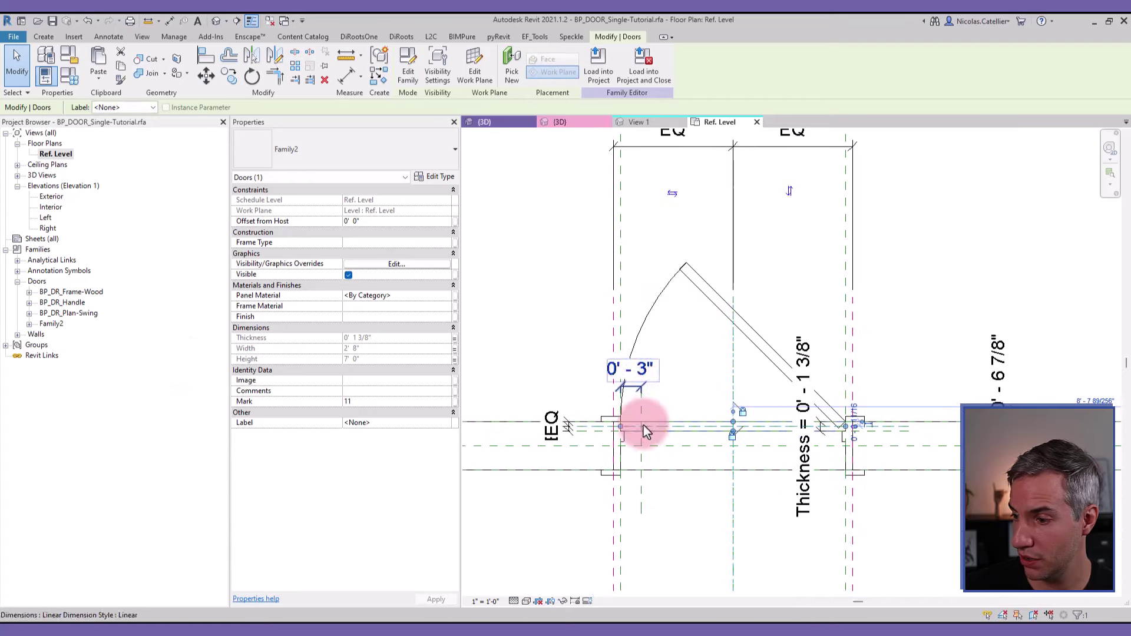
key("Escape")
Turn Preview Visibility on to check the panel's display in the floor plan, and turn it off again
left_click(587, 601)
left_click(610, 578)
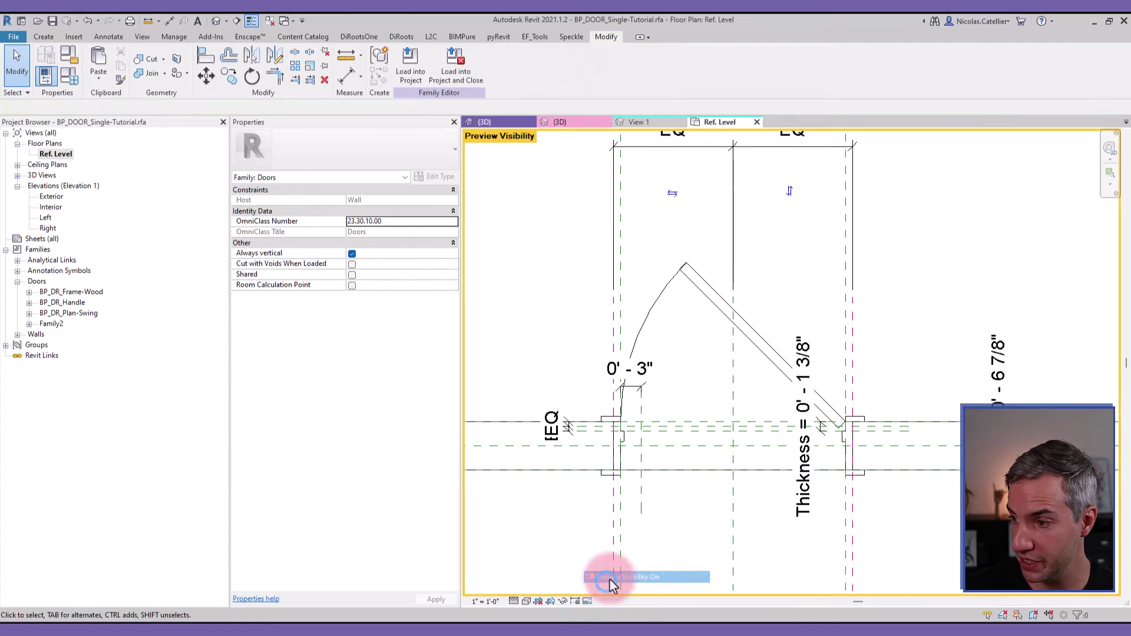
left_click(588, 601)
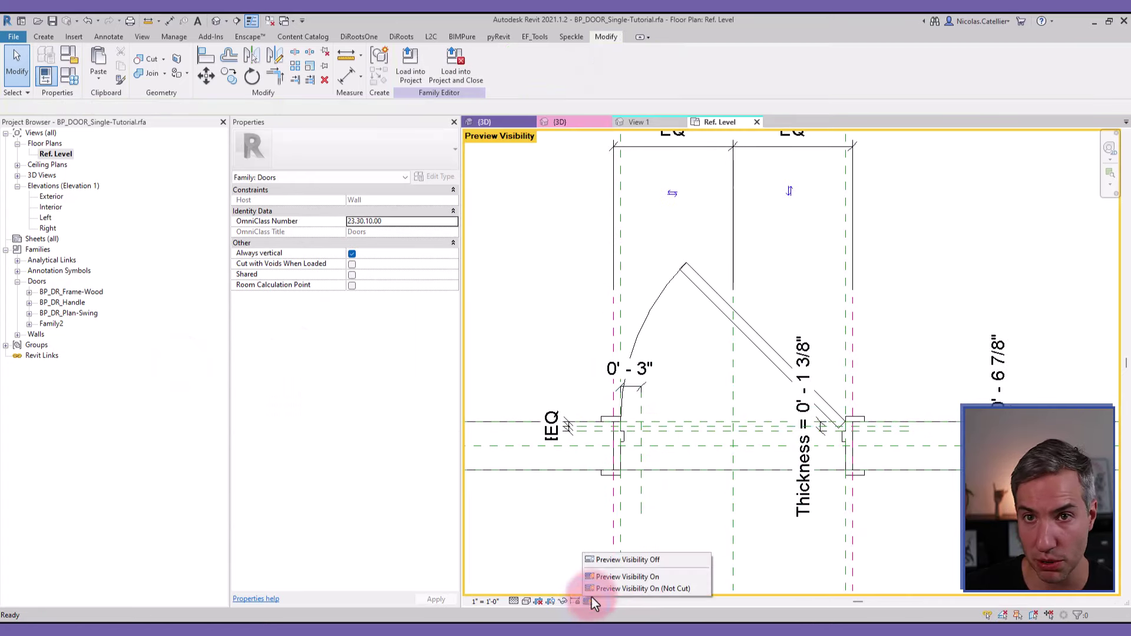
left_click(618, 561)
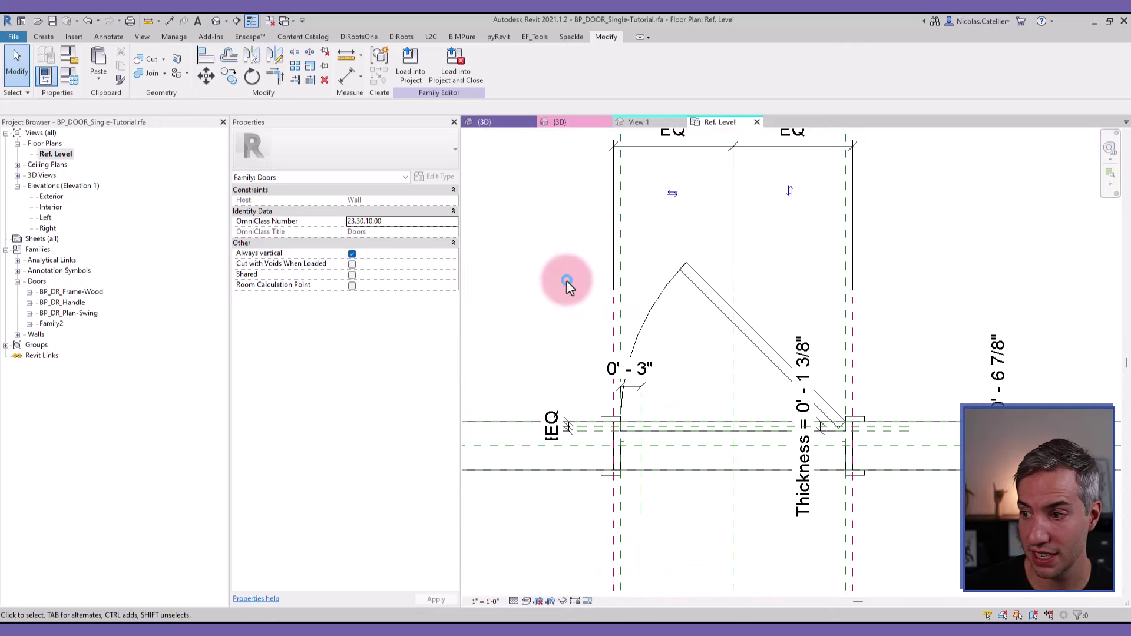
In the default 3D view, associate the nested panel's Panel Material with the door family's Panel Material parameter
left_click(142, 37)
left_click(107, 59)
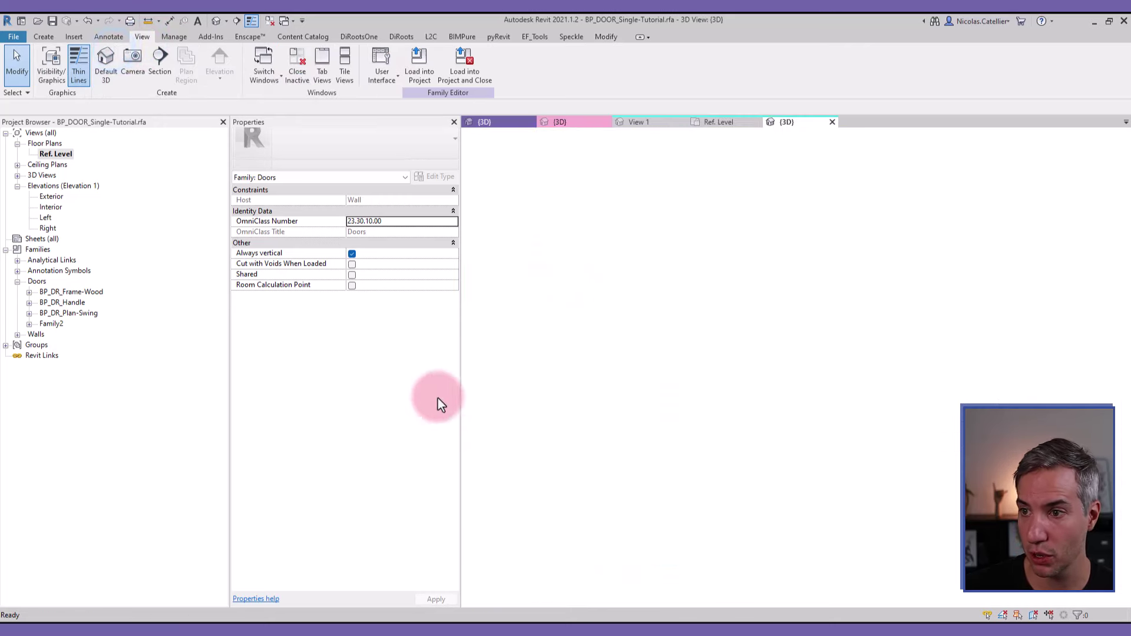
middle_click_drag(812, 483, 571, 426, "shift")
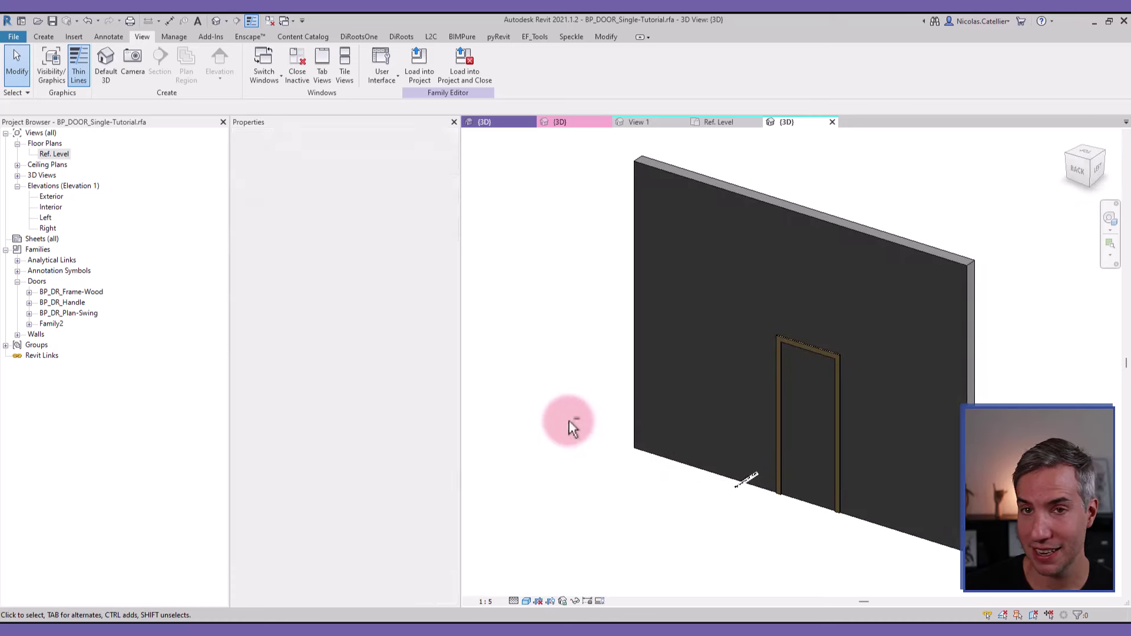
middle_click_drag(513, 404, 745, 450, "shift")
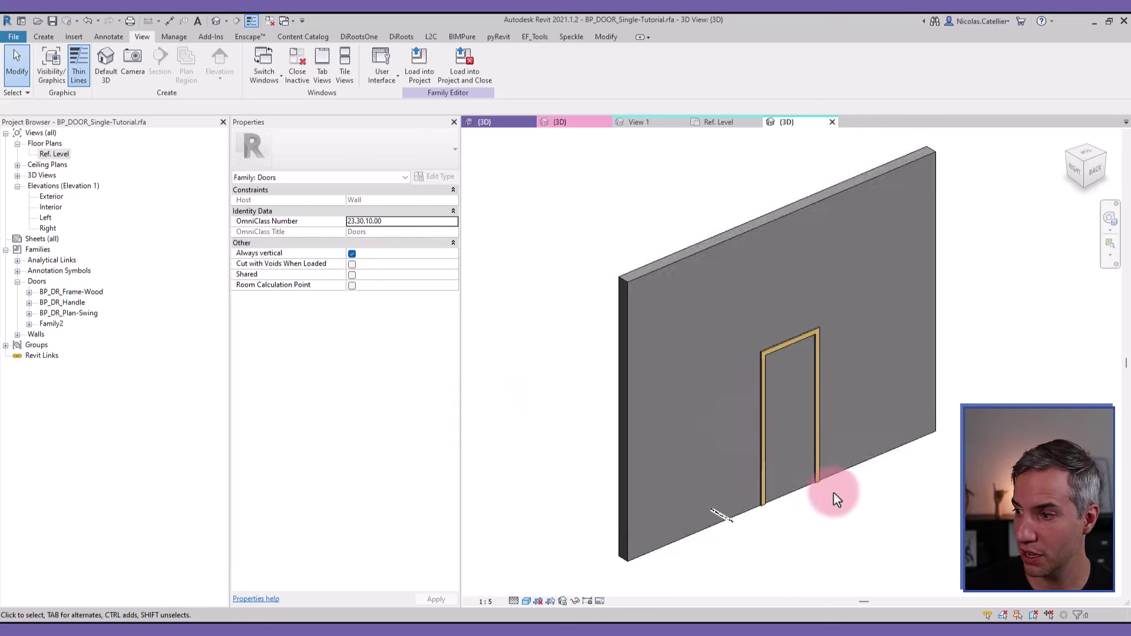
scroll(742, 490, "up", 3)
left_click(730, 482)
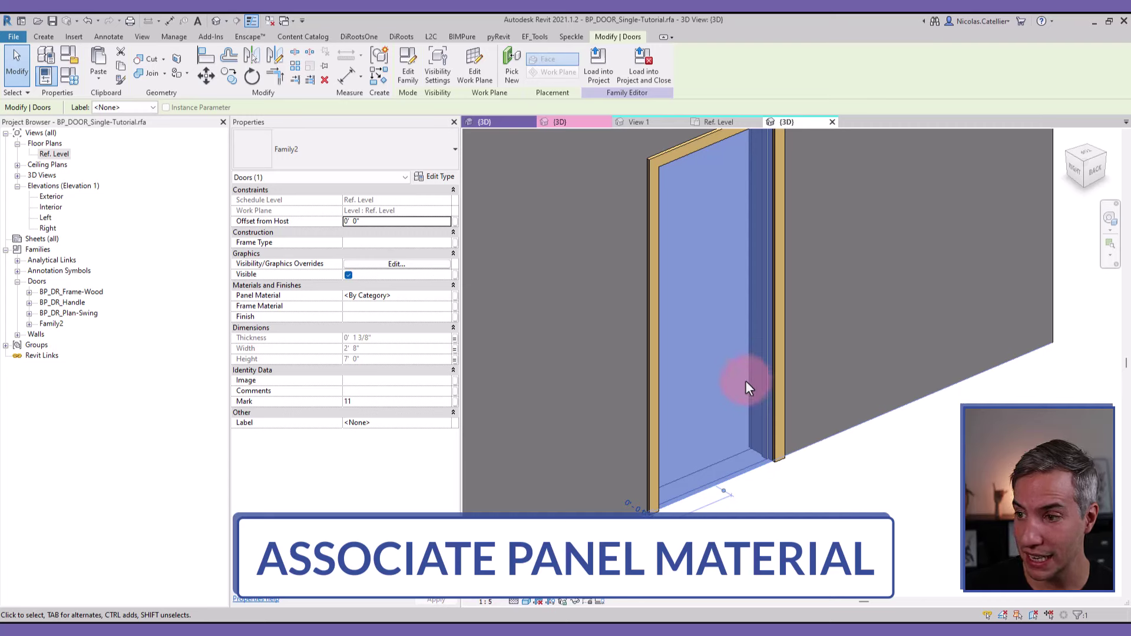
scroll(713, 481, "down", 4)
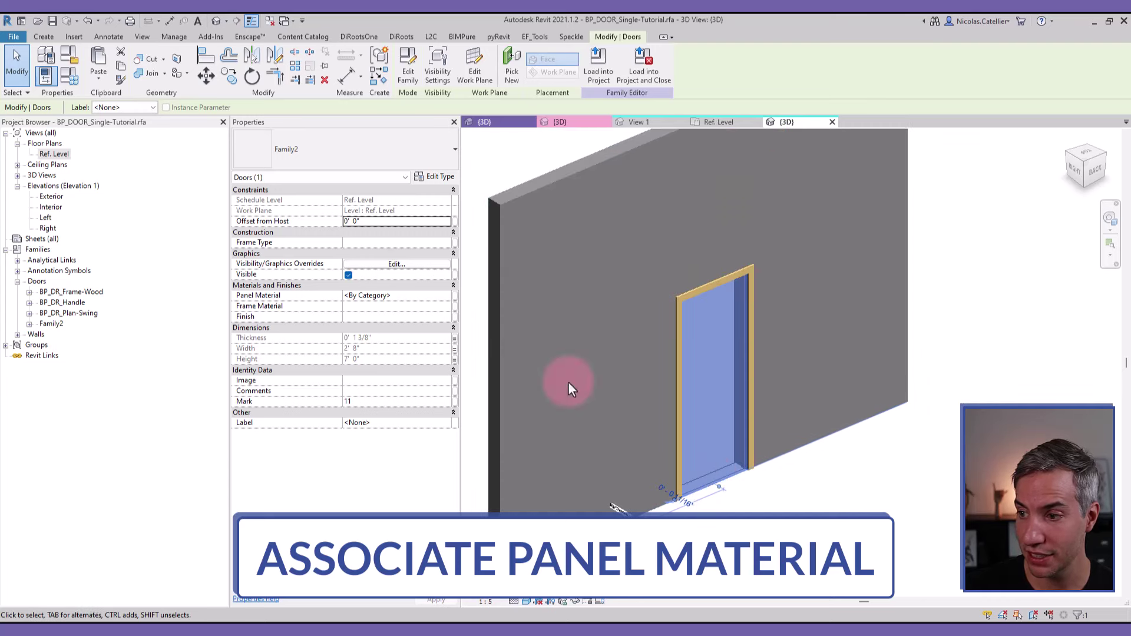
left_click(455, 301)
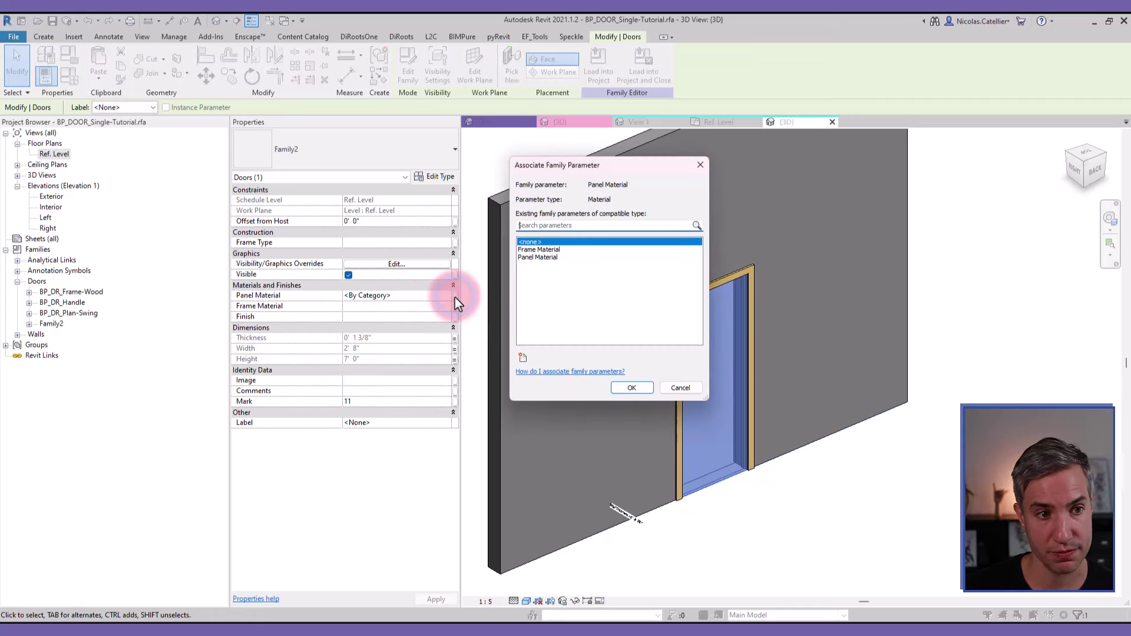
left_click(537, 257)
left_click(631, 388)
left_click(868, 506)
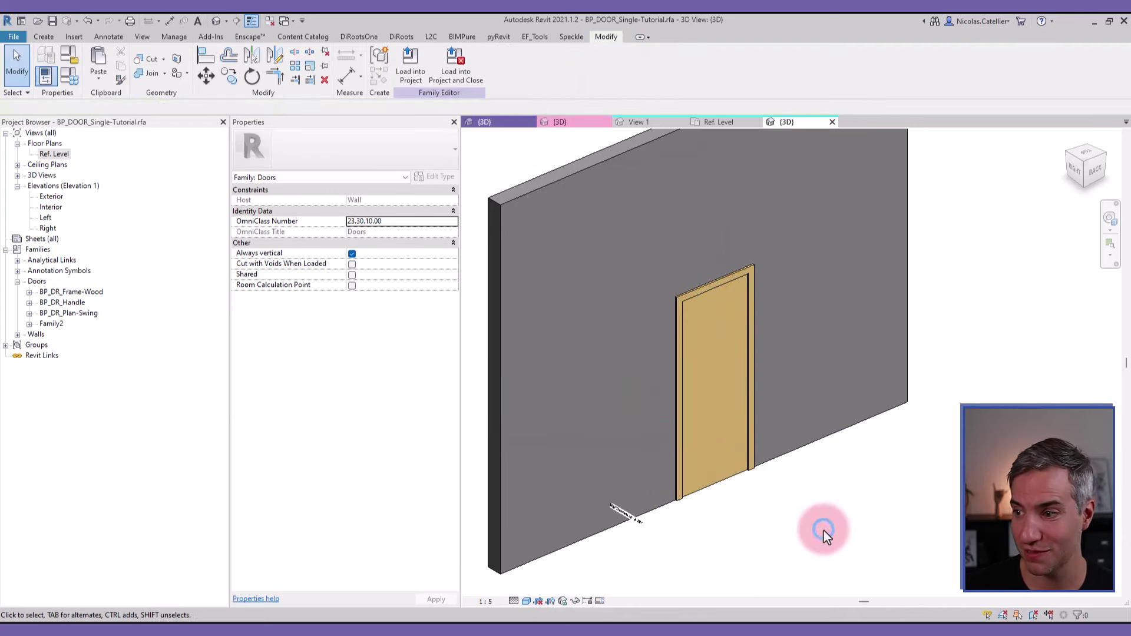
Label the nested door panel with a new family type parameter named "Type of Panel"
left_click(719, 485)
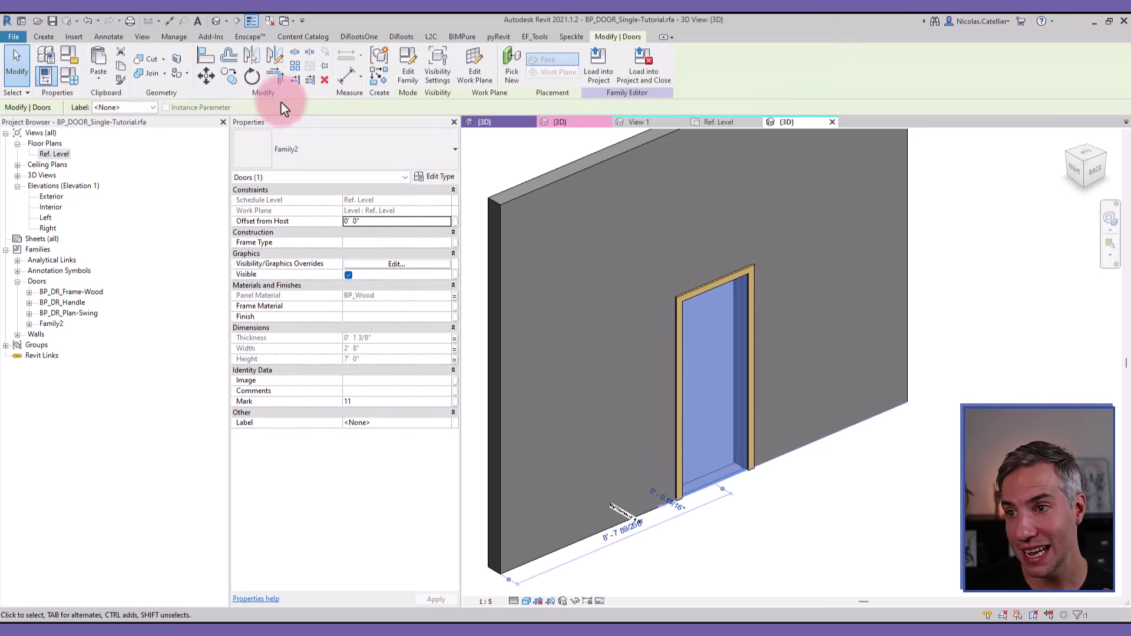
left_click(114, 109)
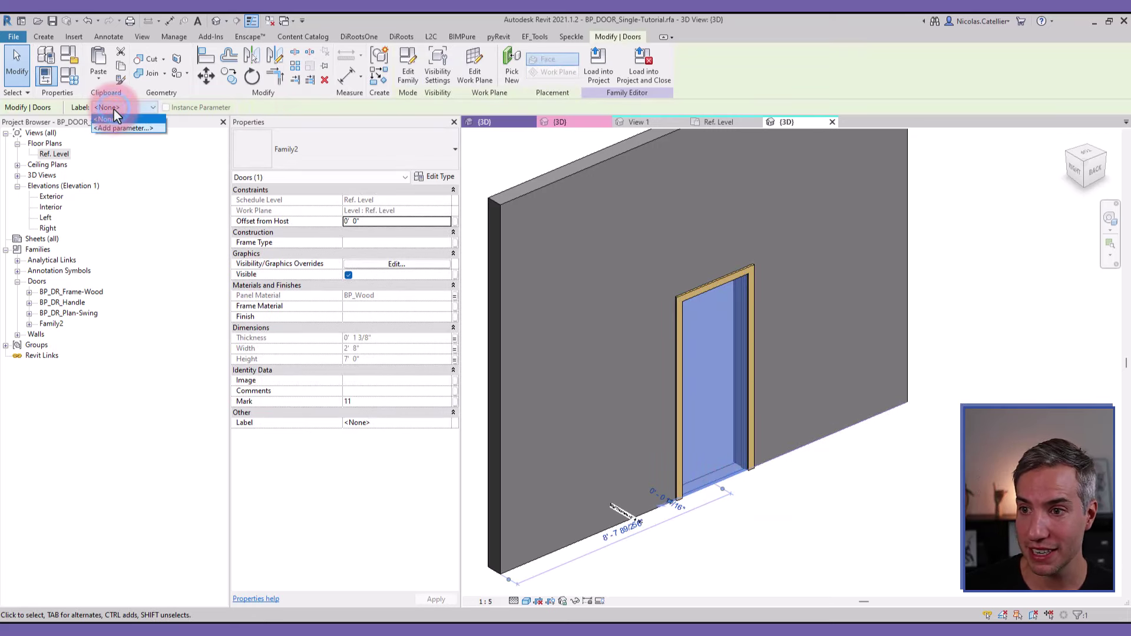
left_click(119, 129)
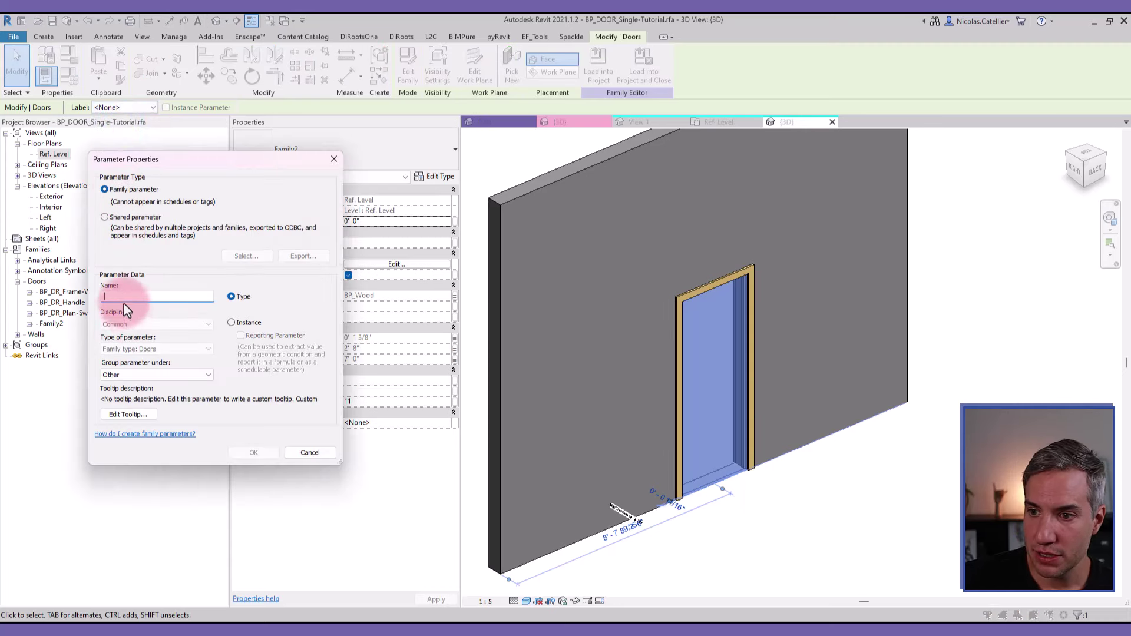
type("Type of Panel")
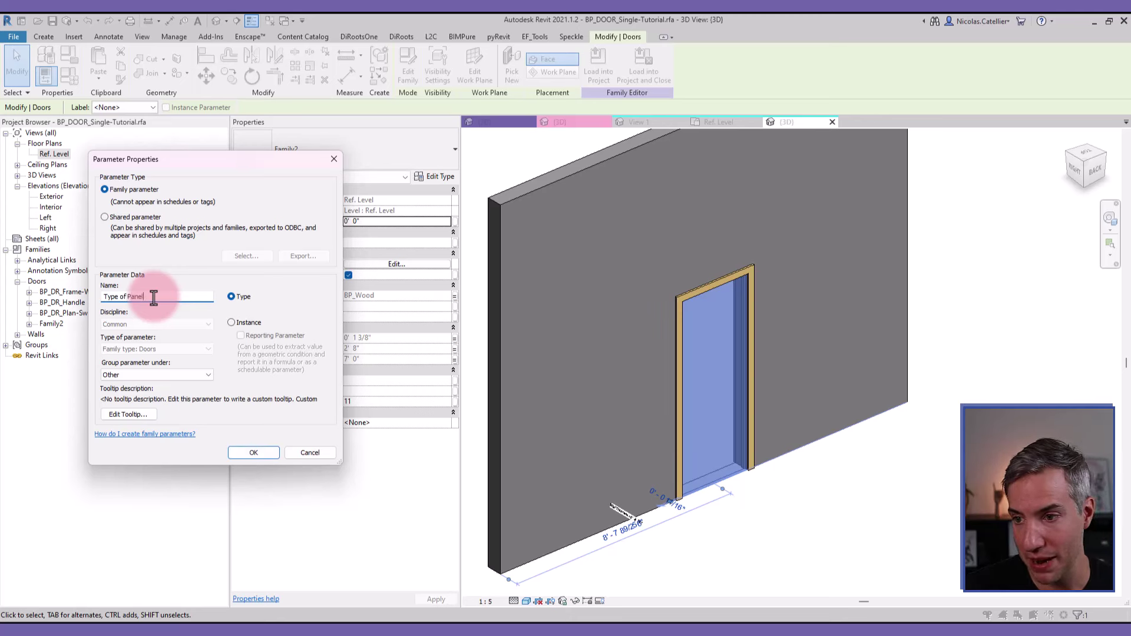
left_click(252, 452)
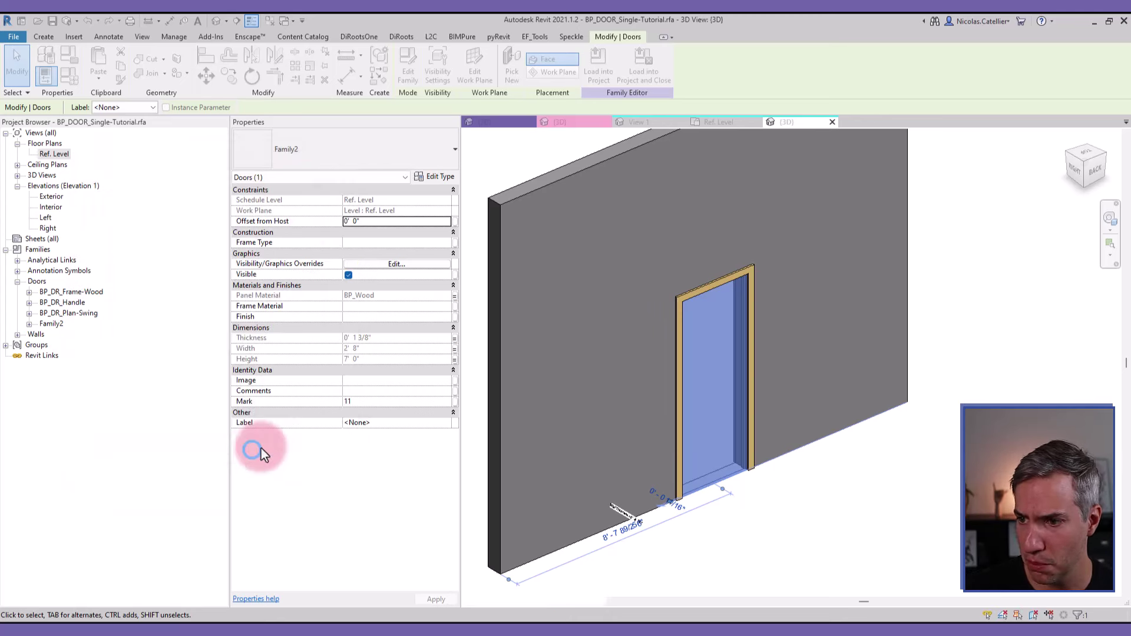
left_click(906, 490)
scroll(737, 427, "down", 2)
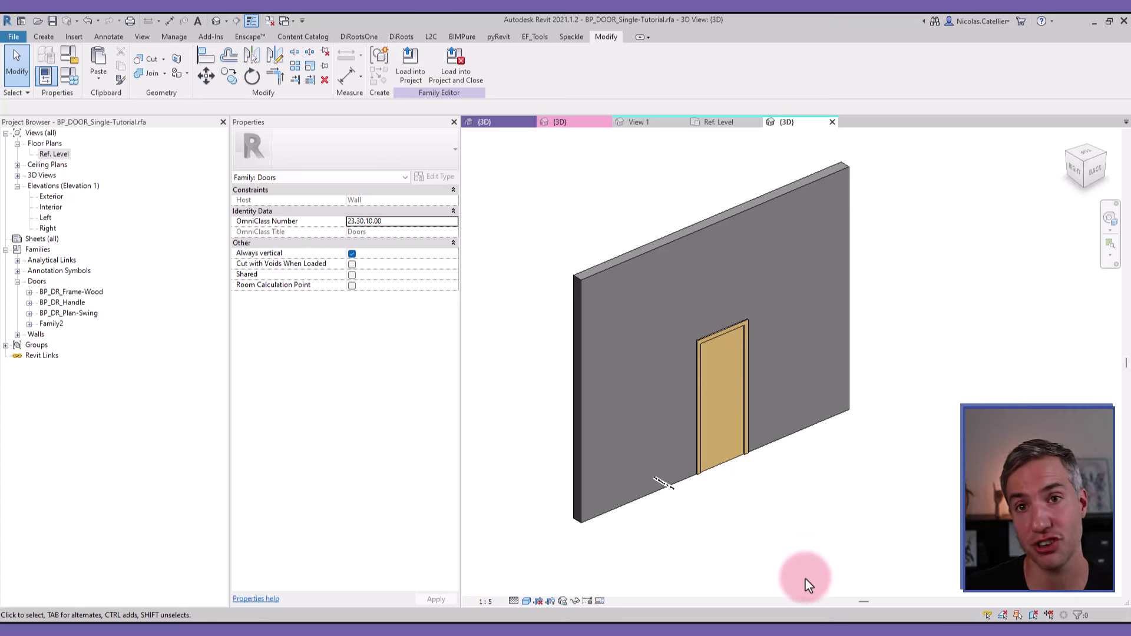
Load the door family into Project1 only
left_click(465, 69)
left_click(493, 270)
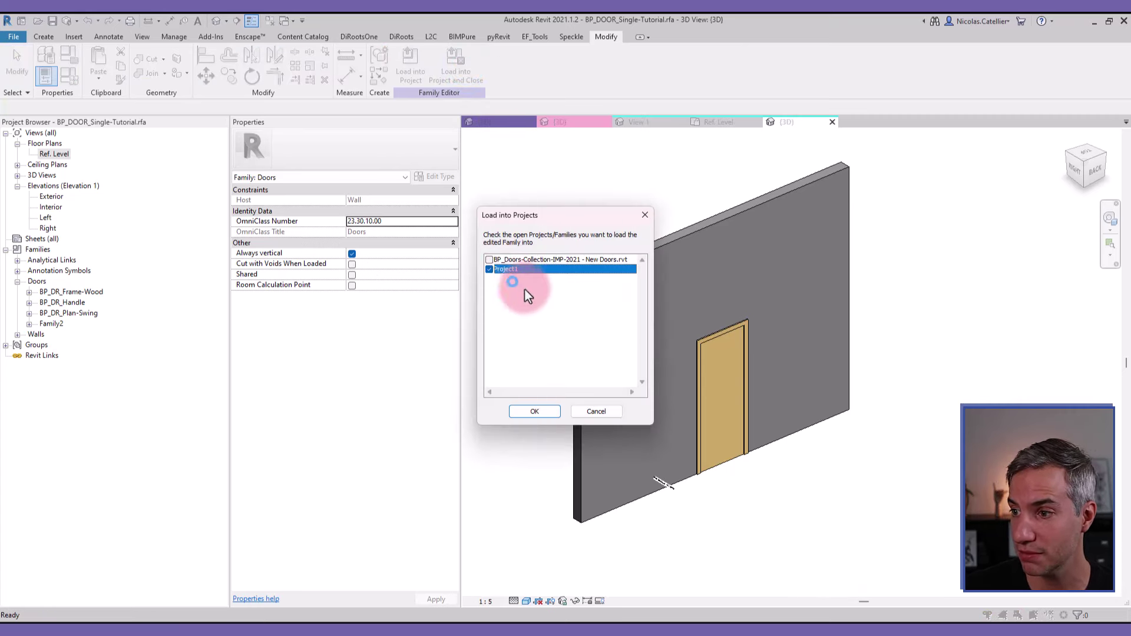
key("Return")
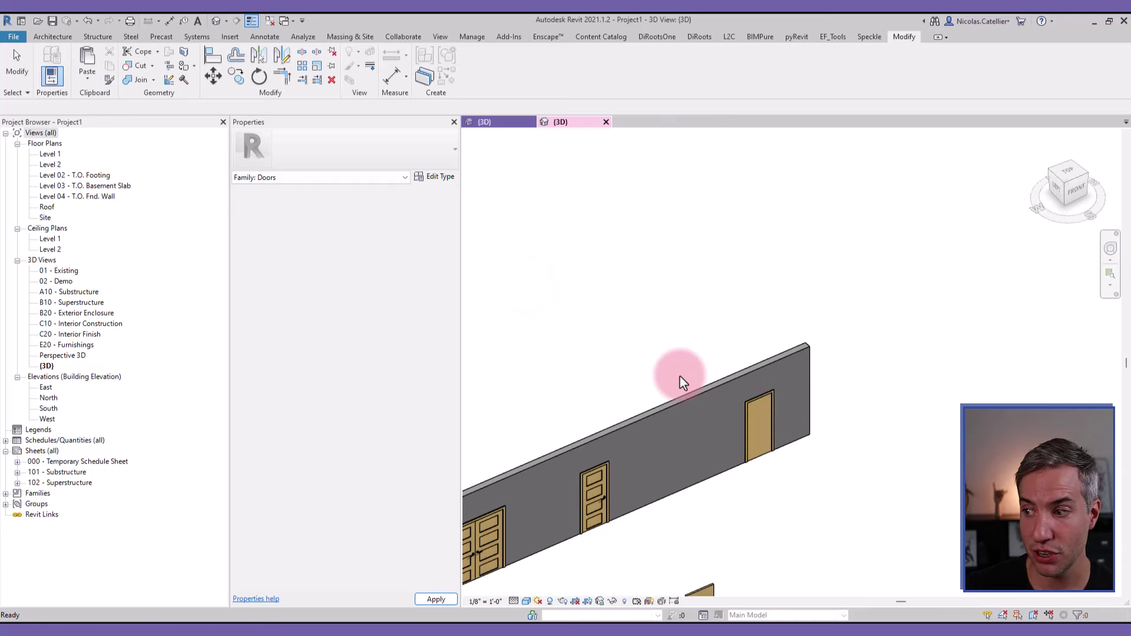
Set Type of Panel for the 32" x 80" - Solid tutorial door type to BP_DR_SP_Panel-Wood-Type2 : Panel - Solid Type 2
left_click(759, 456)
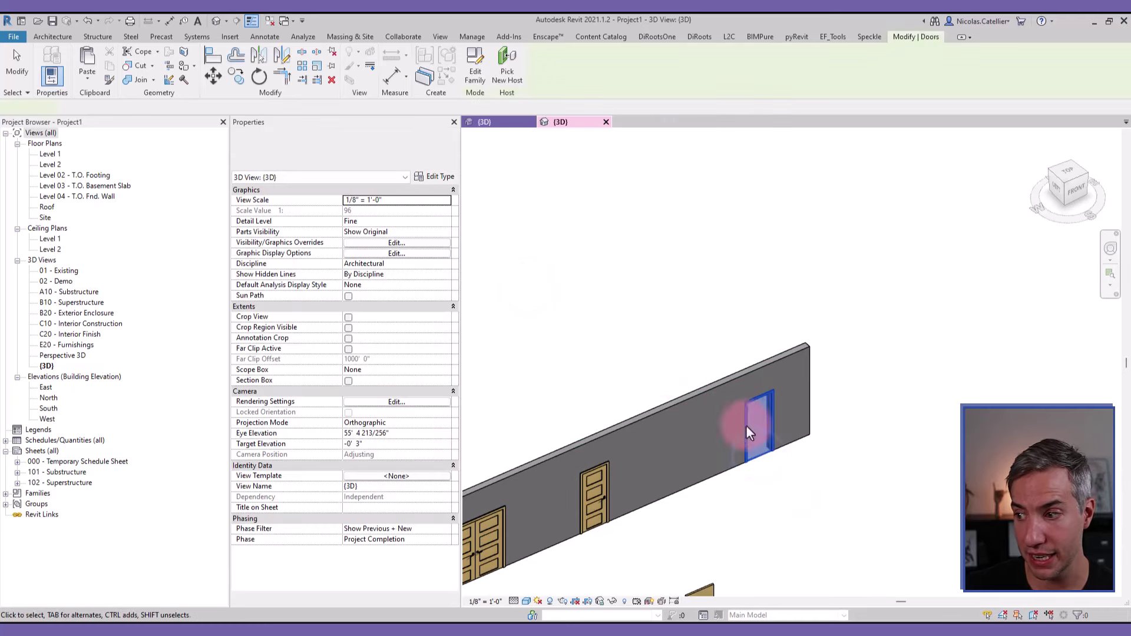
left_click(433, 178)
scroll(328, 386, "down", 5)
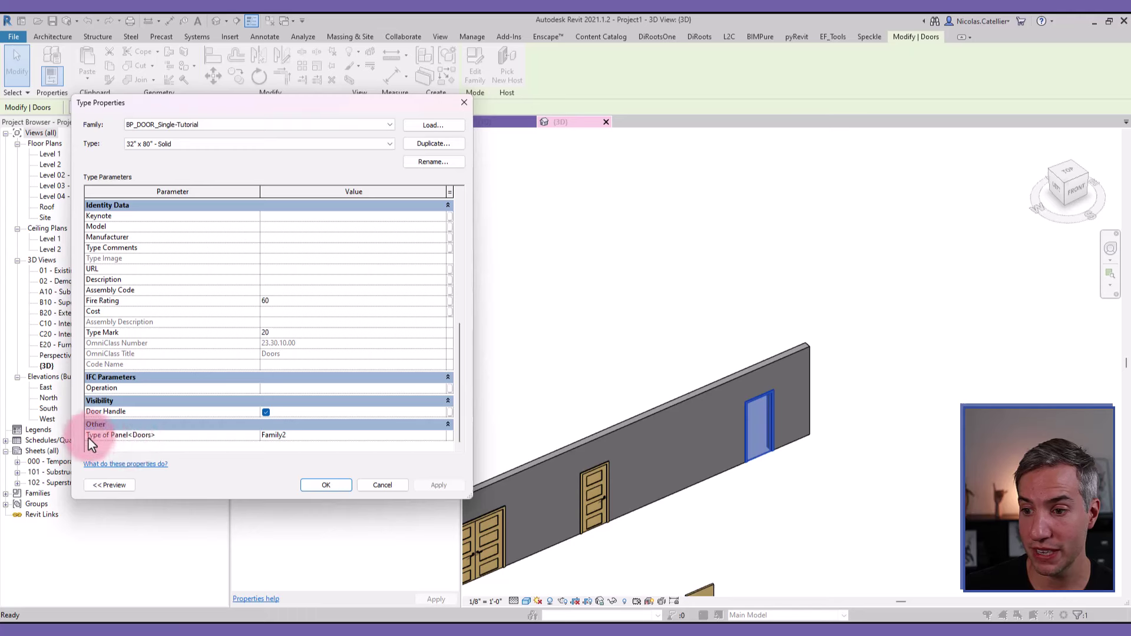
left_click(442, 436)
left_click(443, 436)
left_click(413, 472)
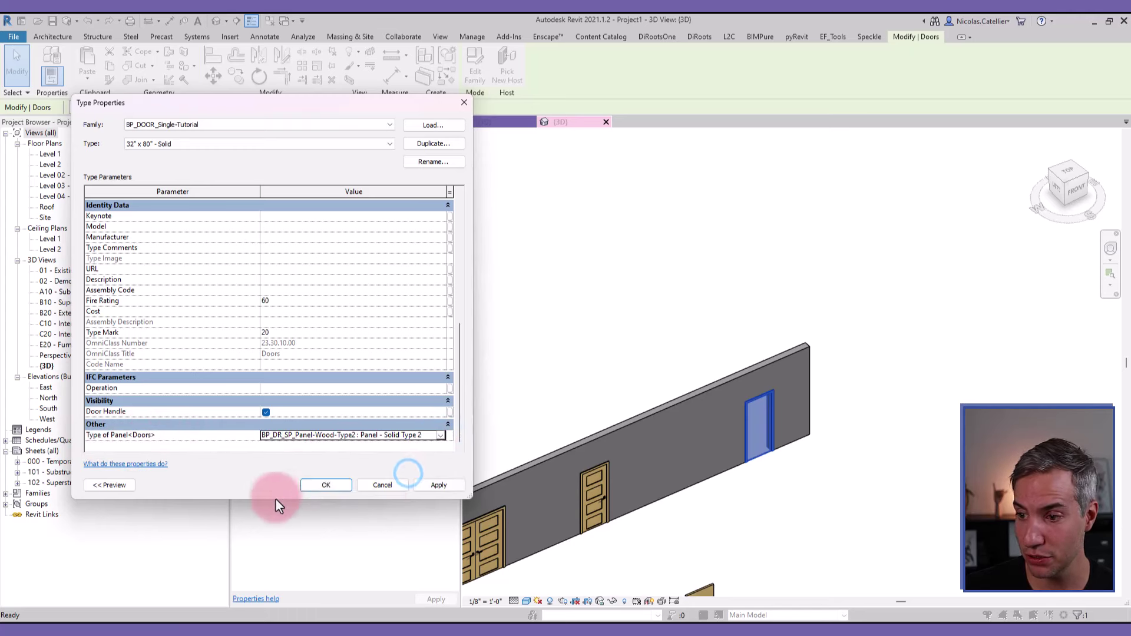
left_click(325, 485)
left_click(853, 487)
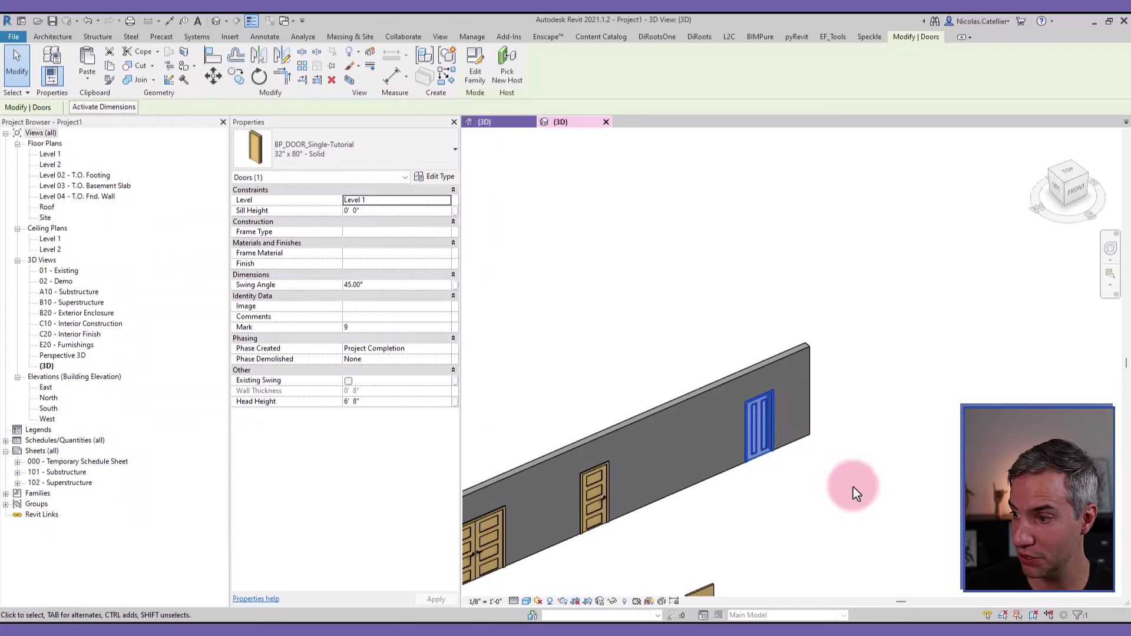
scroll(772, 472, "up", 4)
scroll(809, 458, "down", 5)
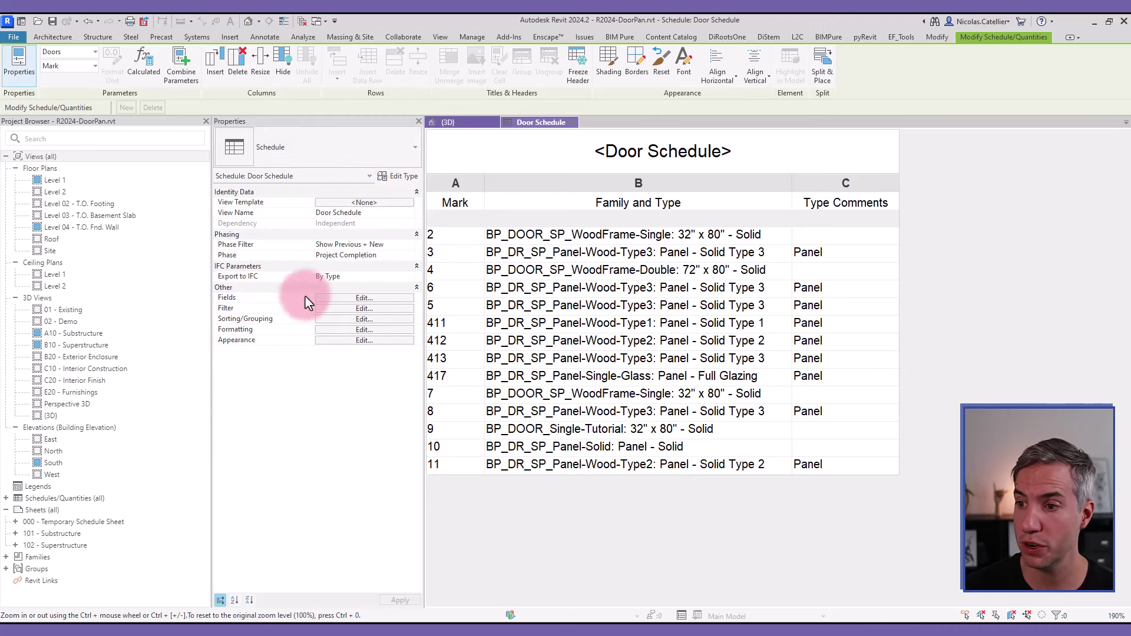
Filter the Door Schedule in R2024-DoorPan.rvt so that Family and Type does not contain DR_SP
left_click(325, 308)
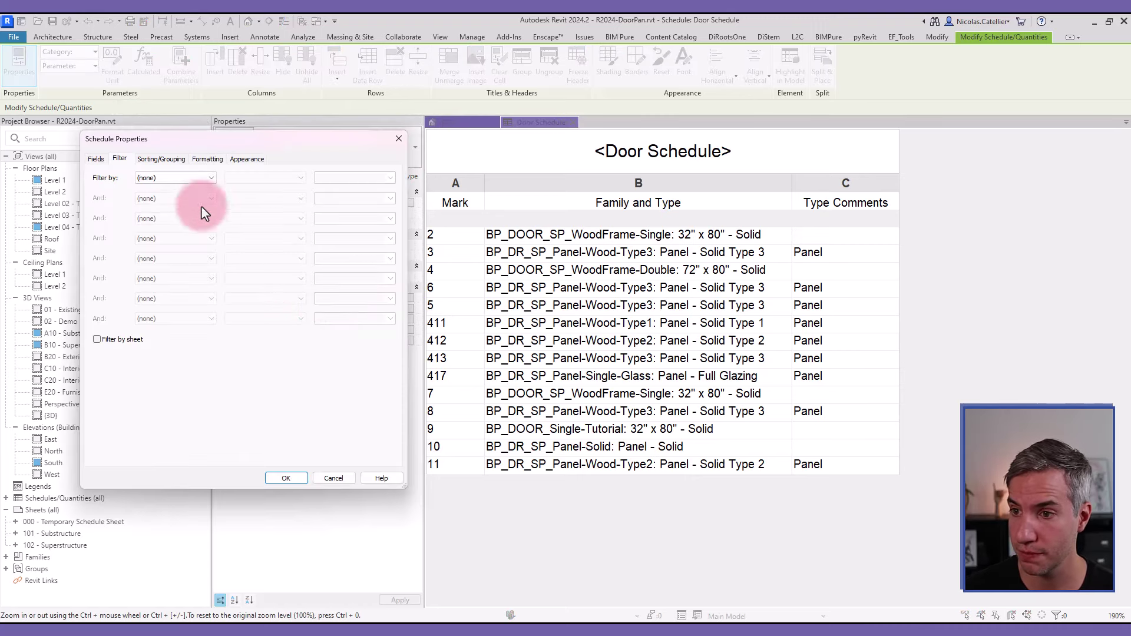
left_click(145, 179)
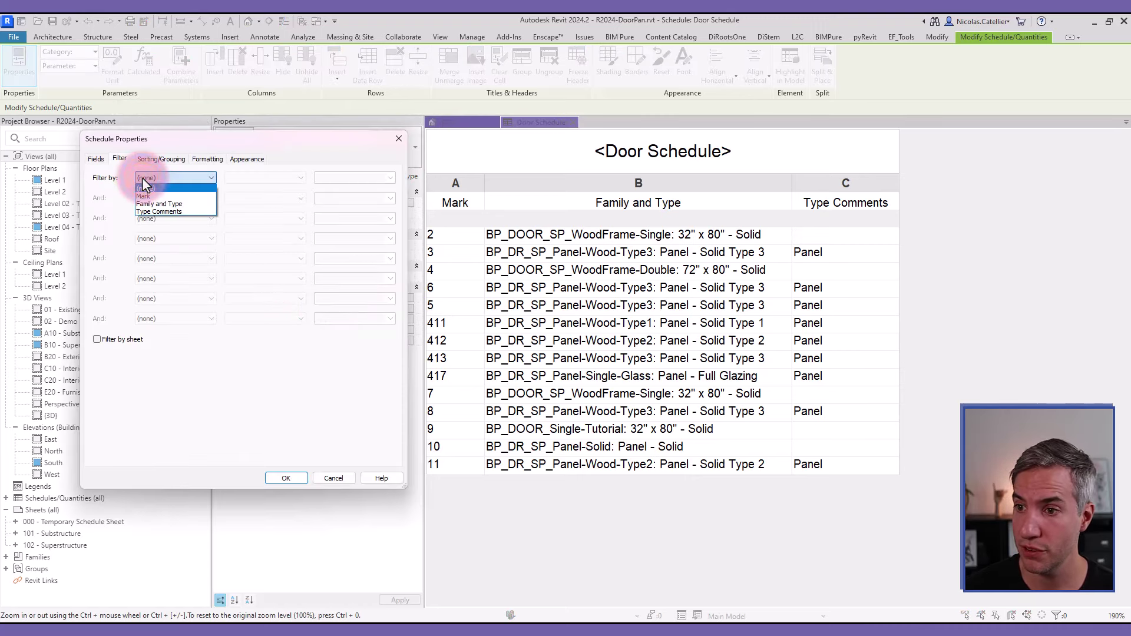
left_click(161, 204)
left_click(283, 178)
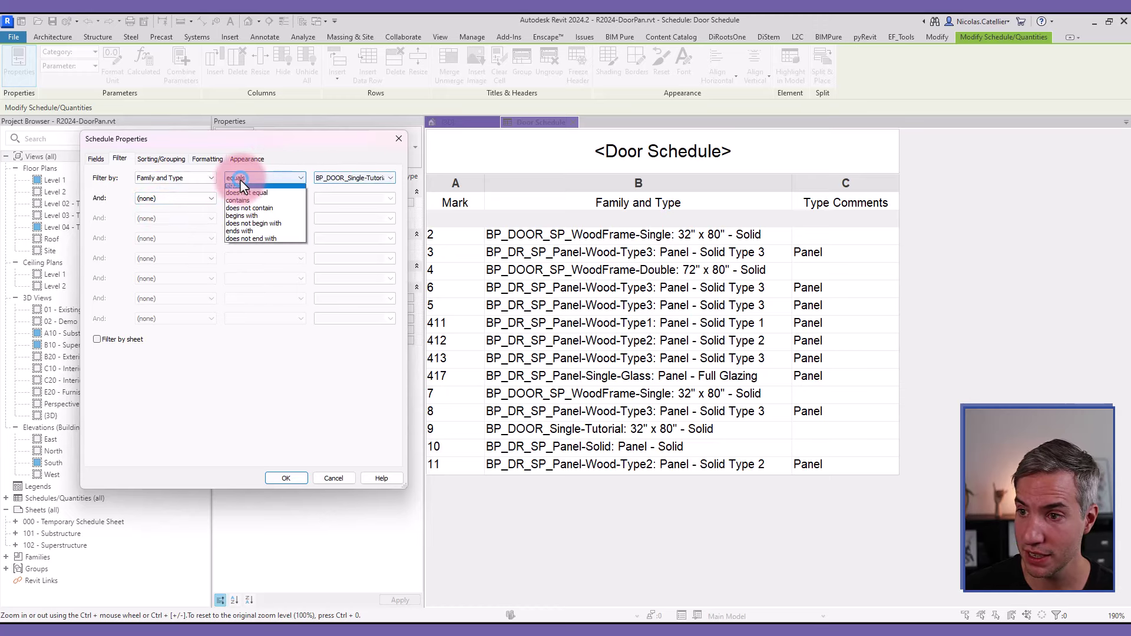
left_click(265, 204)
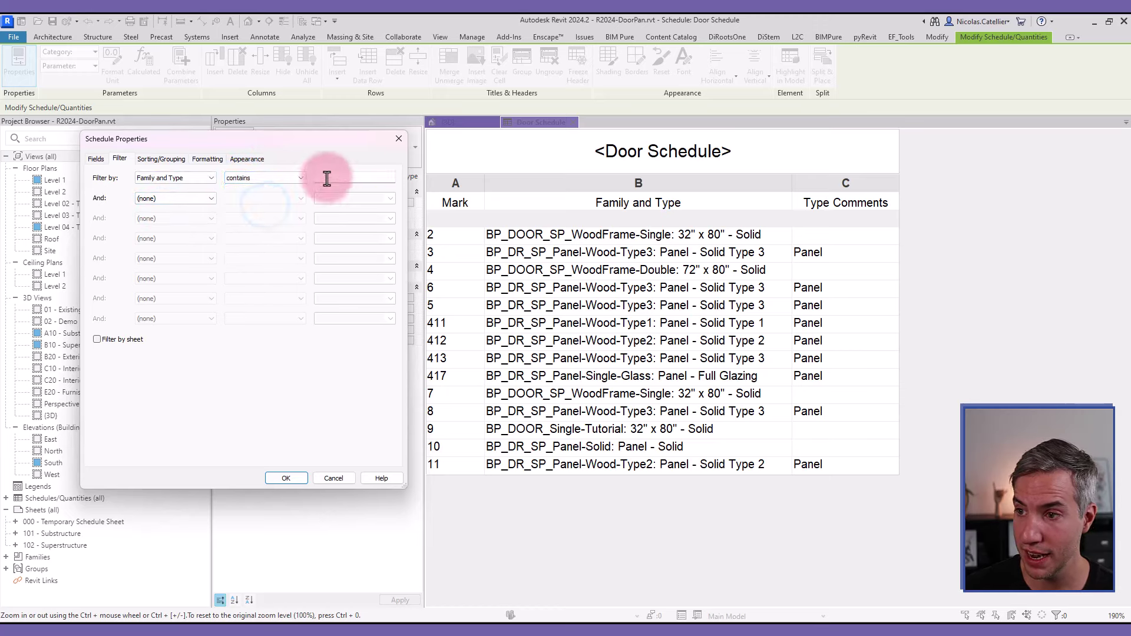
left_click(327, 178)
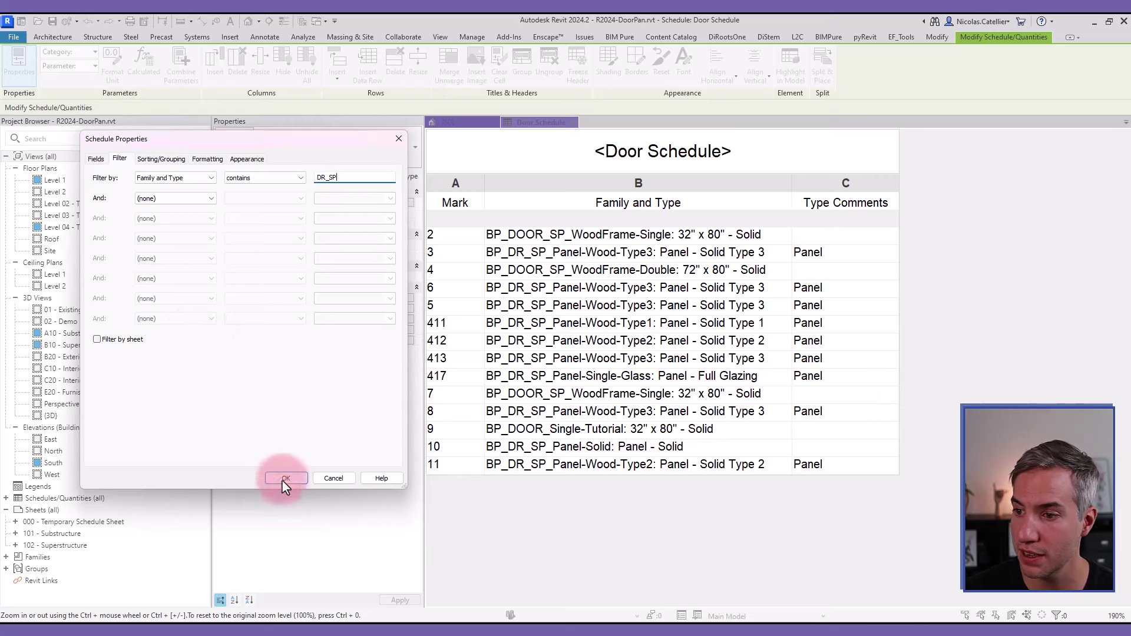
left_click(249, 178)
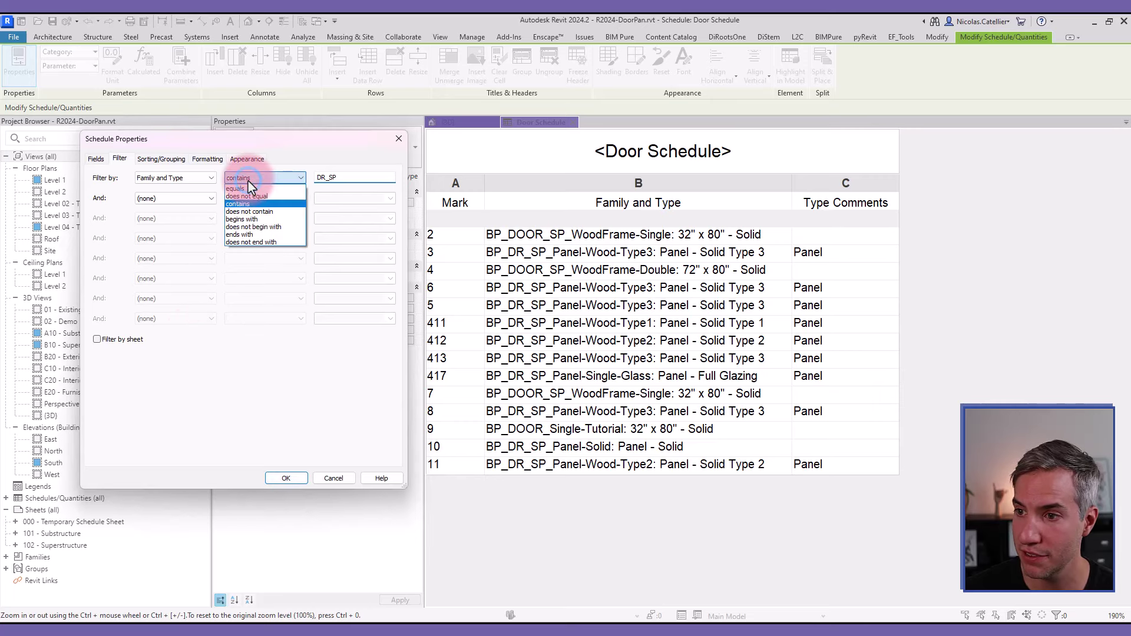
left_click(268, 211)
left_click(286, 478)
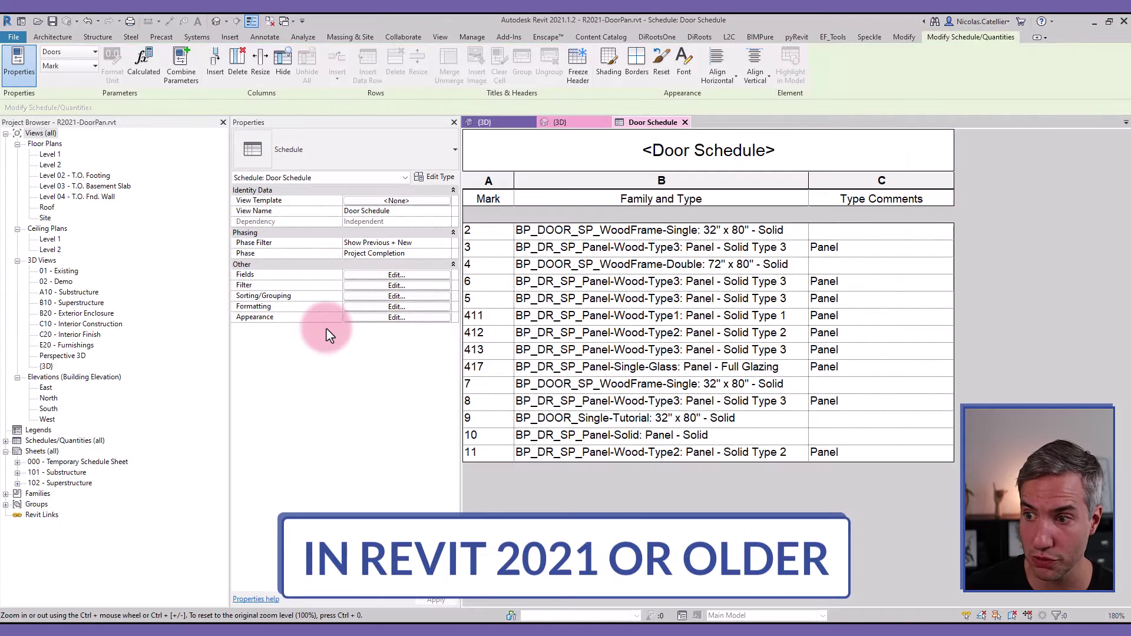
In the R2021-DoorPan.rvt Door Schedule, examine which fields can be used for filtering, and leave the filter settings without changes
left_click(392, 286)
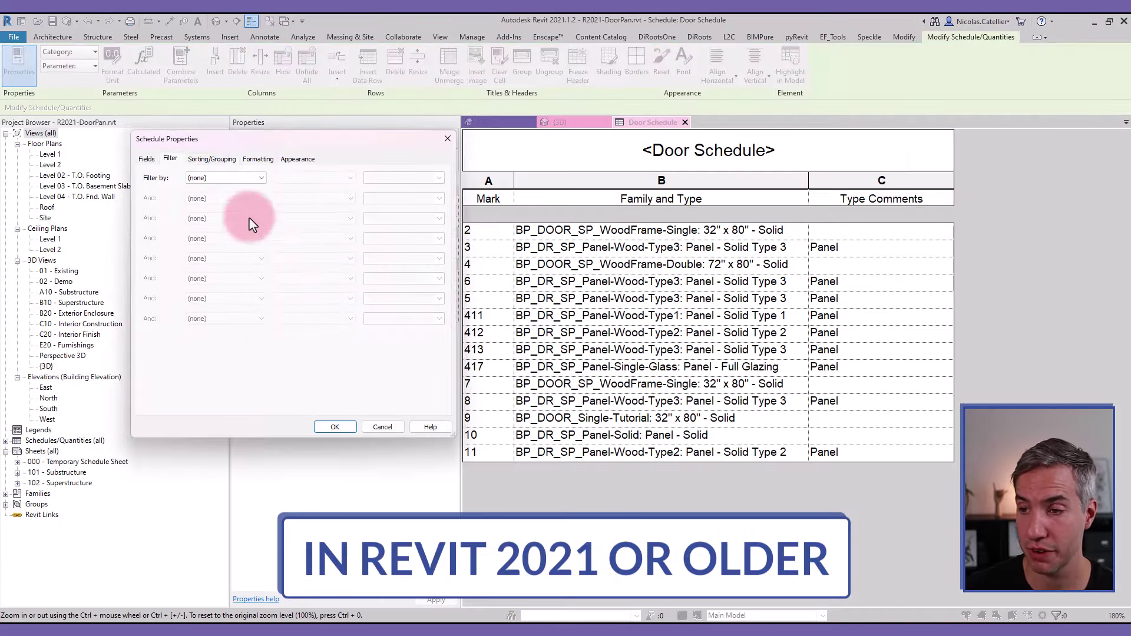
left_click(211, 177)
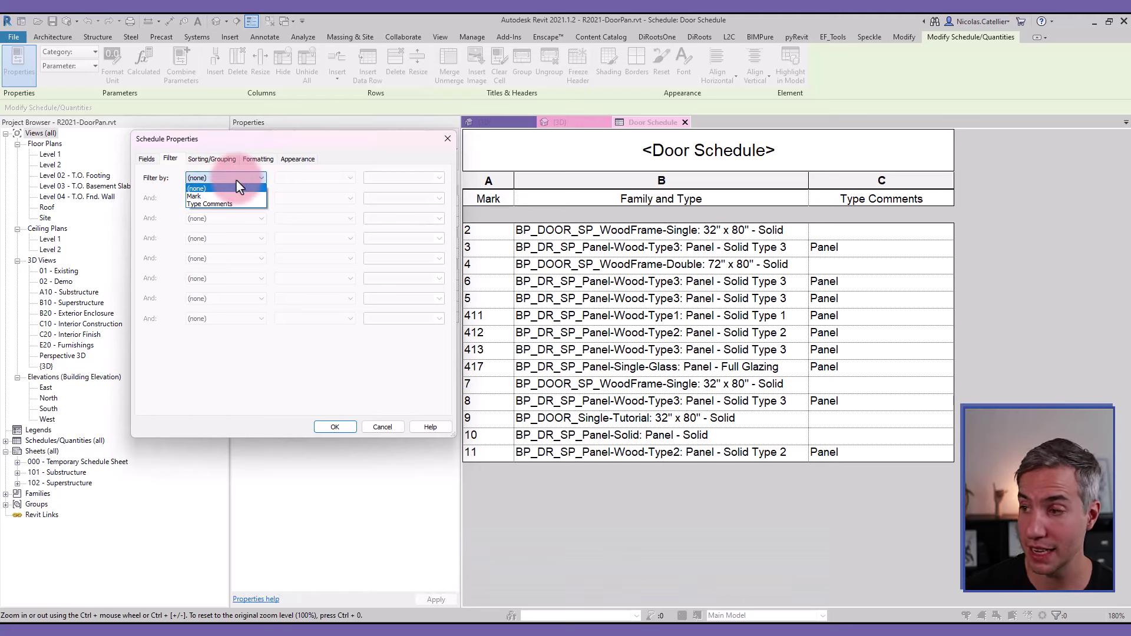
left_click(236, 179)
left_click(237, 180)
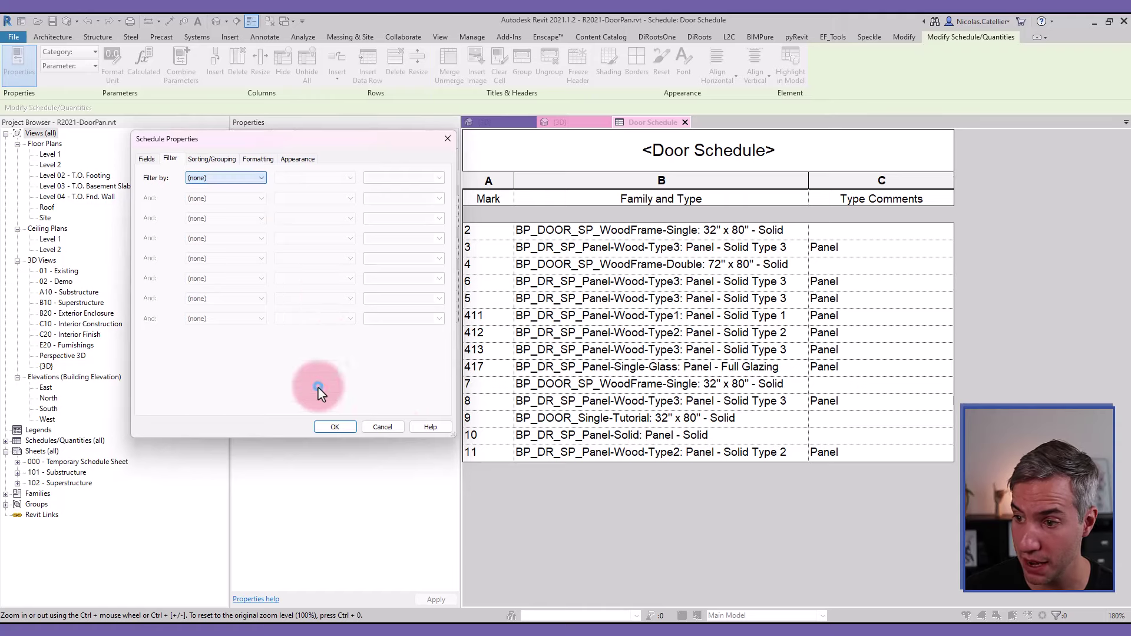
left_click(384, 428)
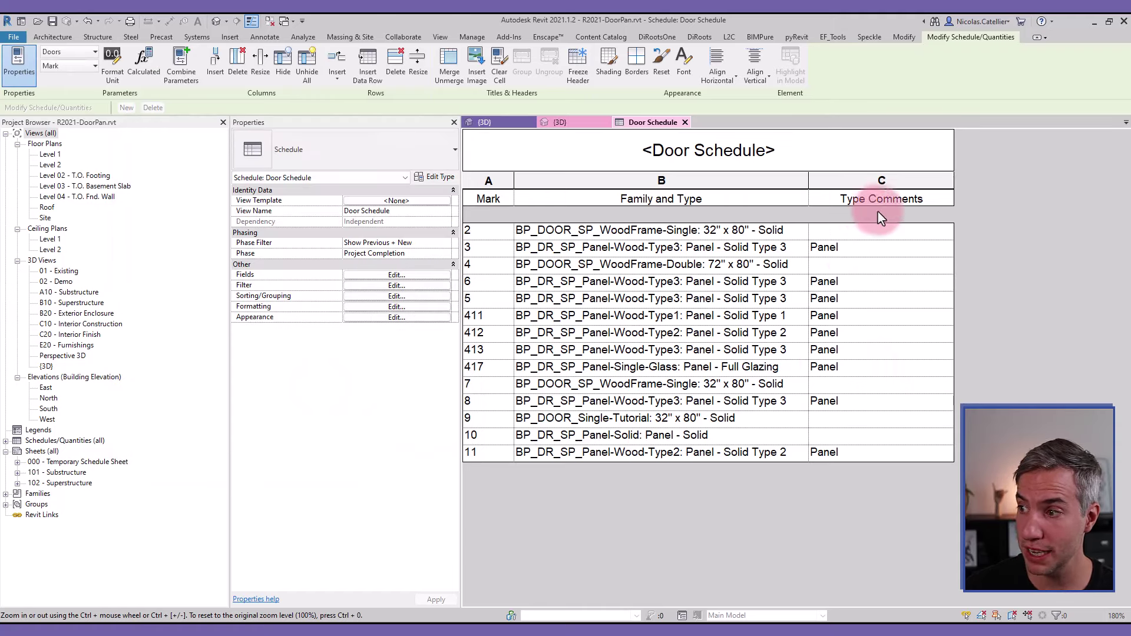
left_click(904, 213)
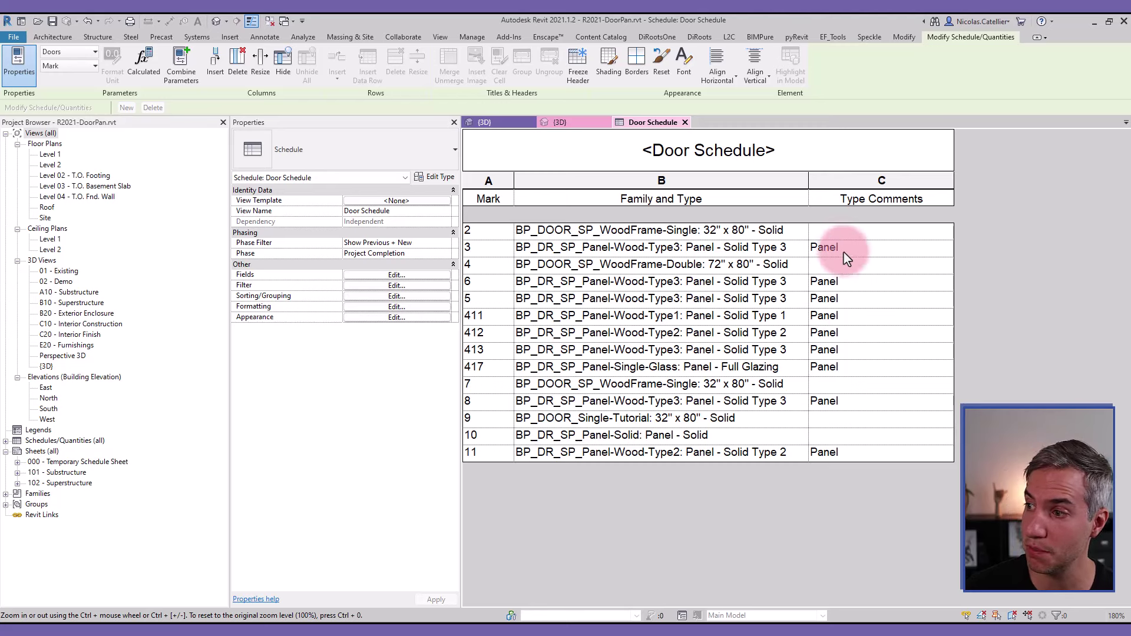
Filter the R2021-DoorPan.rvt Door Schedule so that Type Comments does not equal Panel
left_click(397, 285)
left_click(238, 177)
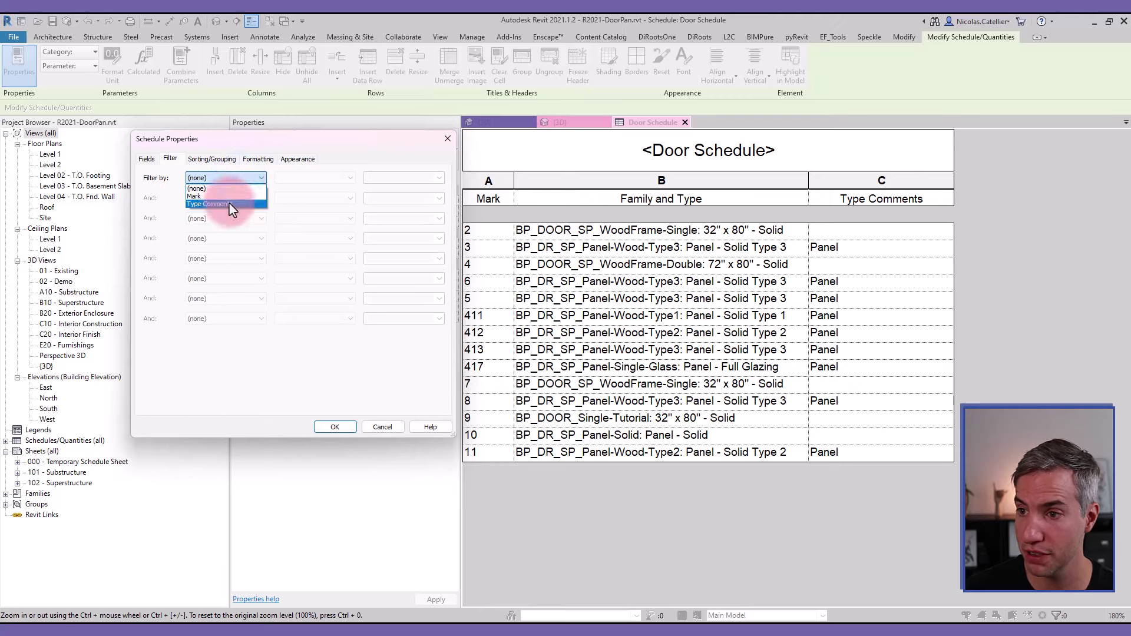
left_click(210, 200)
left_click(342, 178)
left_click(333, 197)
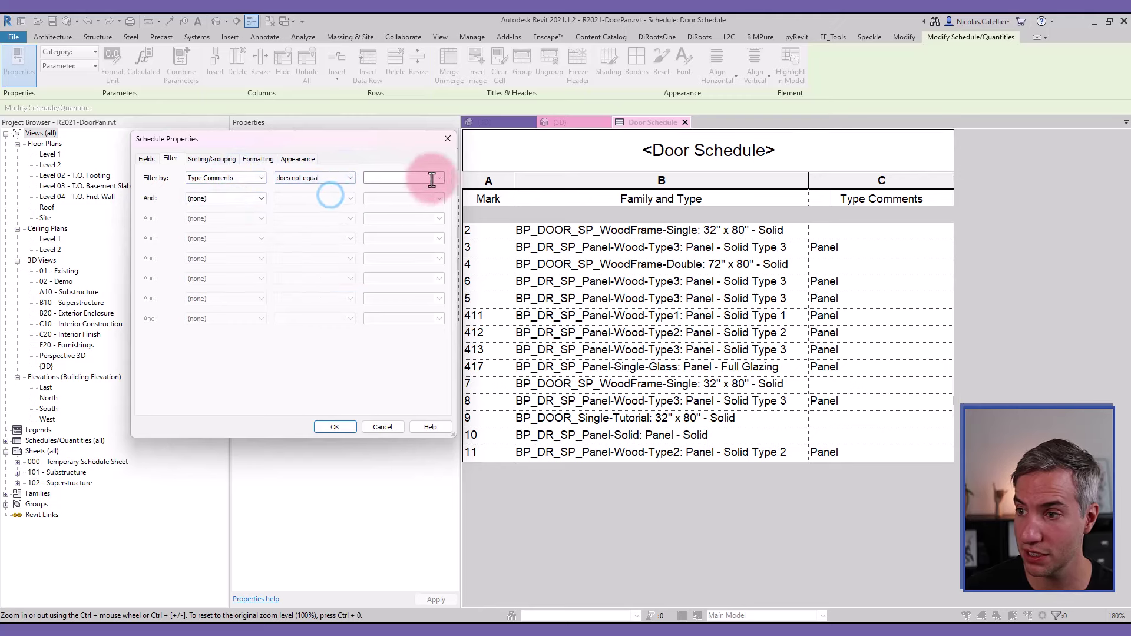
left_click(439, 177)
left_click(389, 188)
left_click(335, 426)
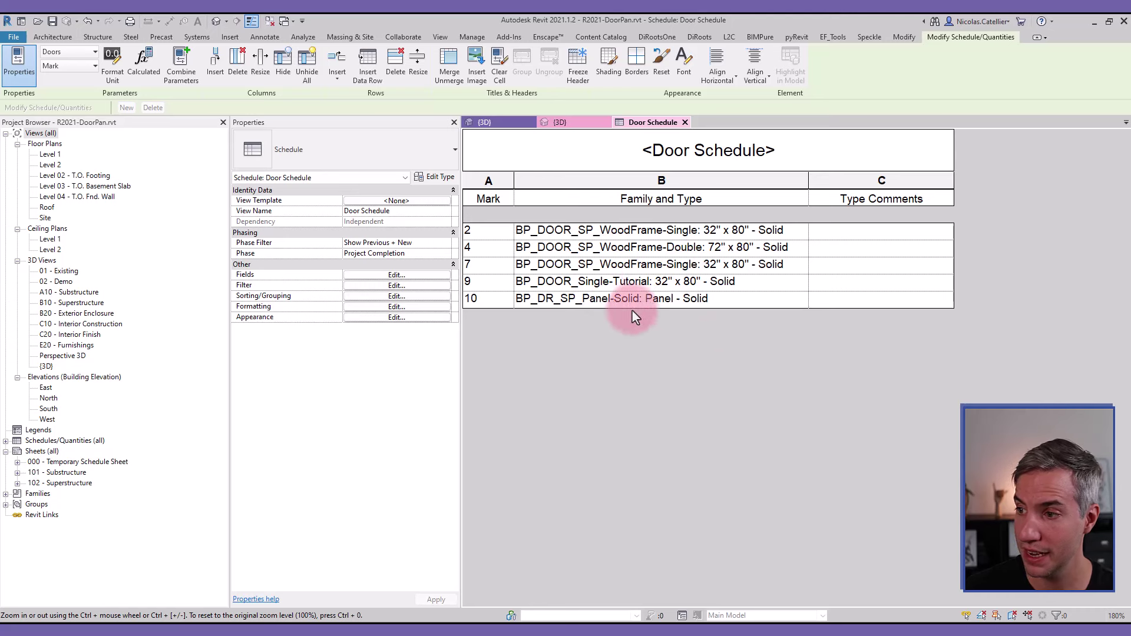
Set the Type Comments of BP_DR_SP_Panel-Solid: Panel - Solid to Panel in the Door Schedule
left_click(652, 207)
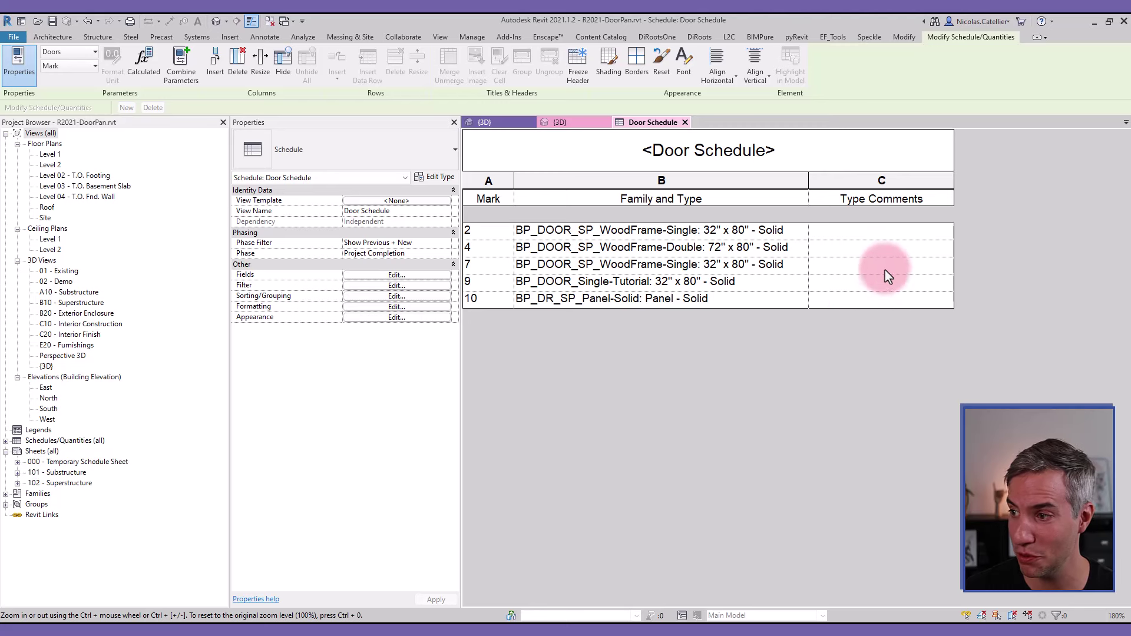
left_click(852, 300)
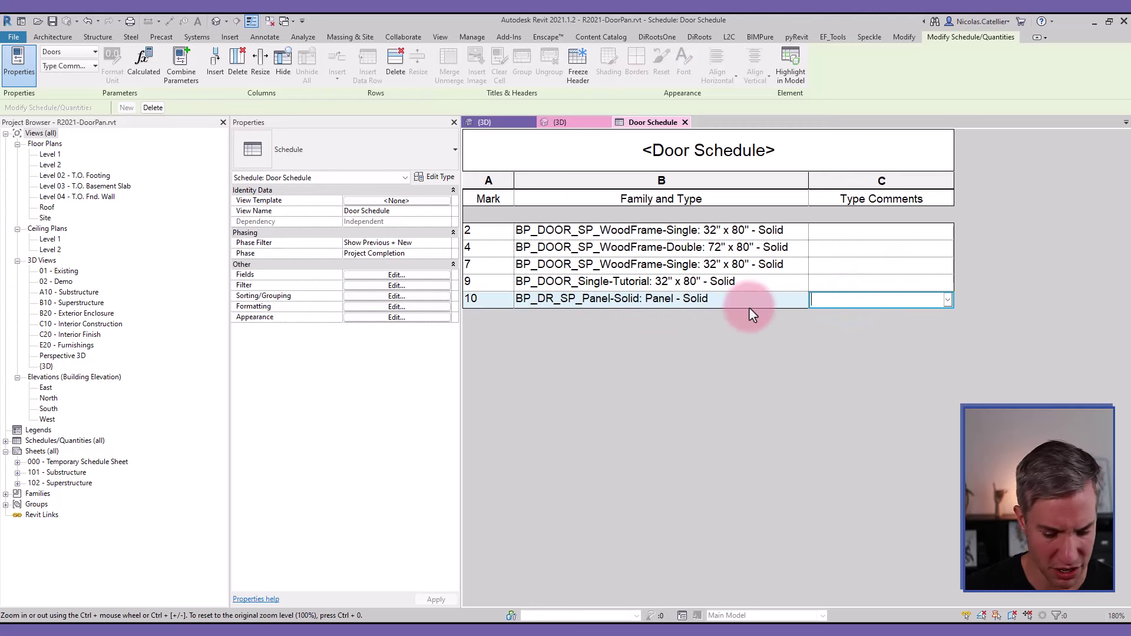
type("Pa")
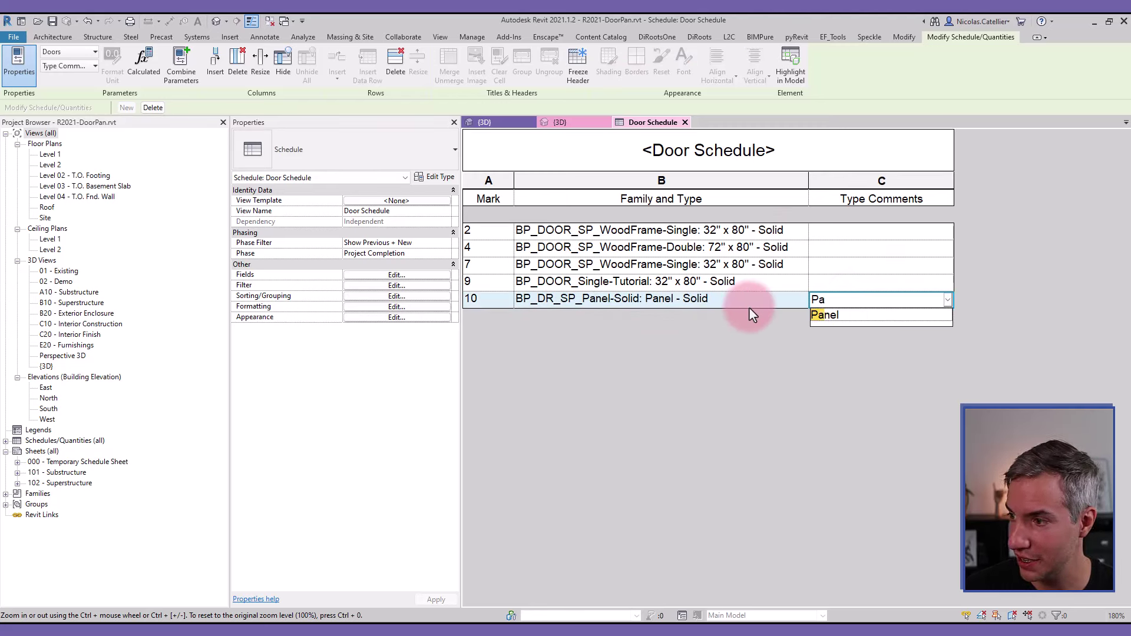
type("nel")
key("Return")
left_click(604, 338)
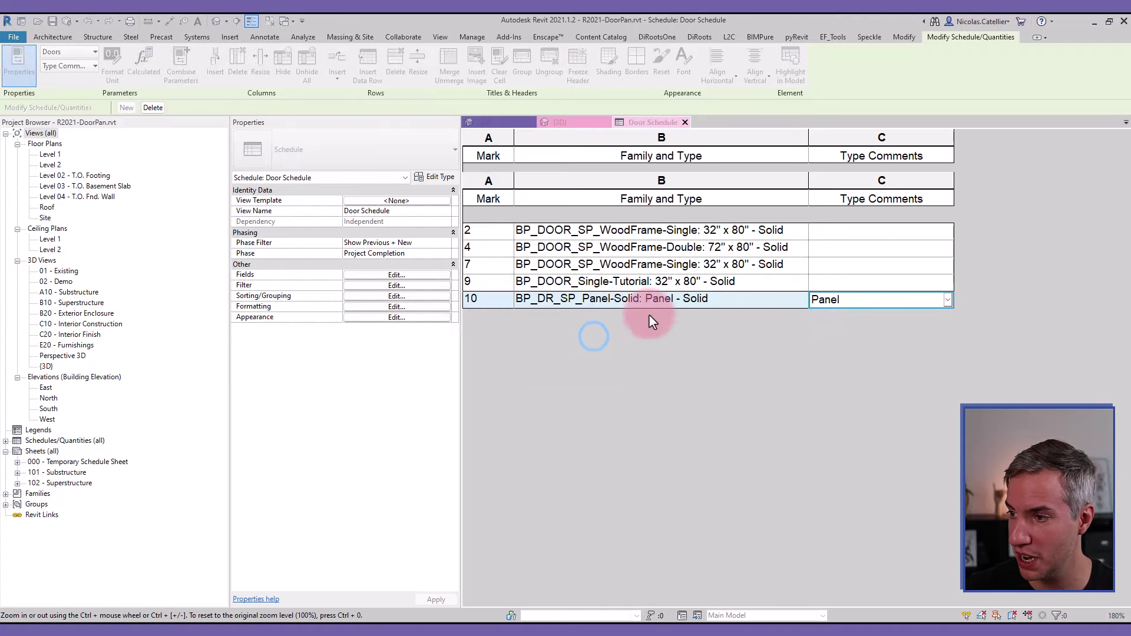
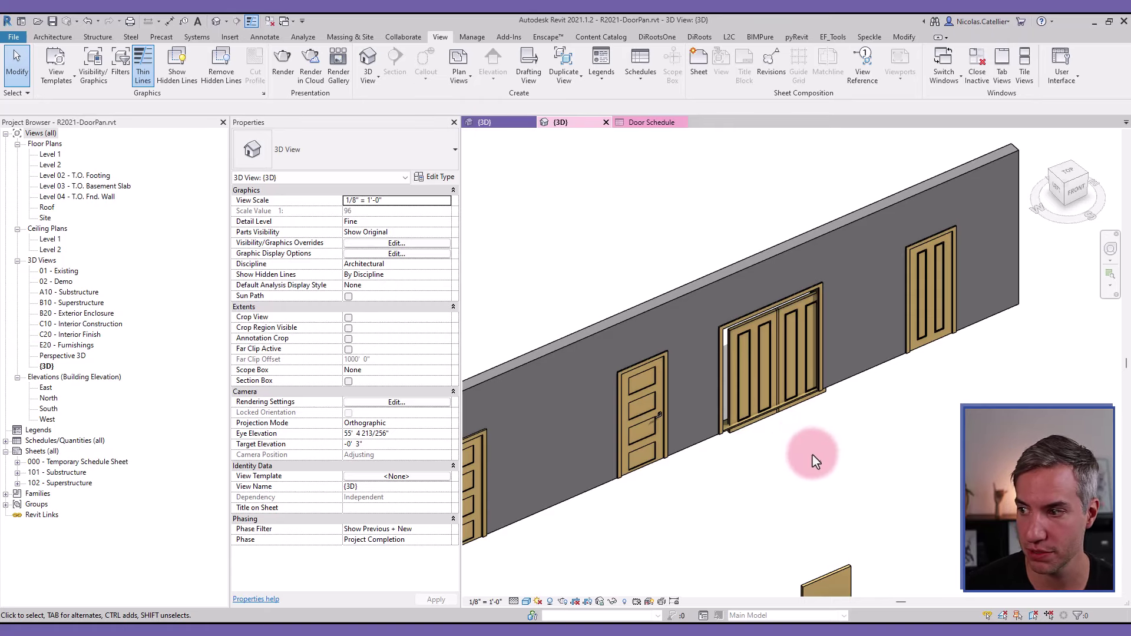
Open the freestanding solid panel's family, BP_DR_SP_Panel-Solid, for editing from the project's 3D view
middle_click_drag(734, 530, 681, 303)
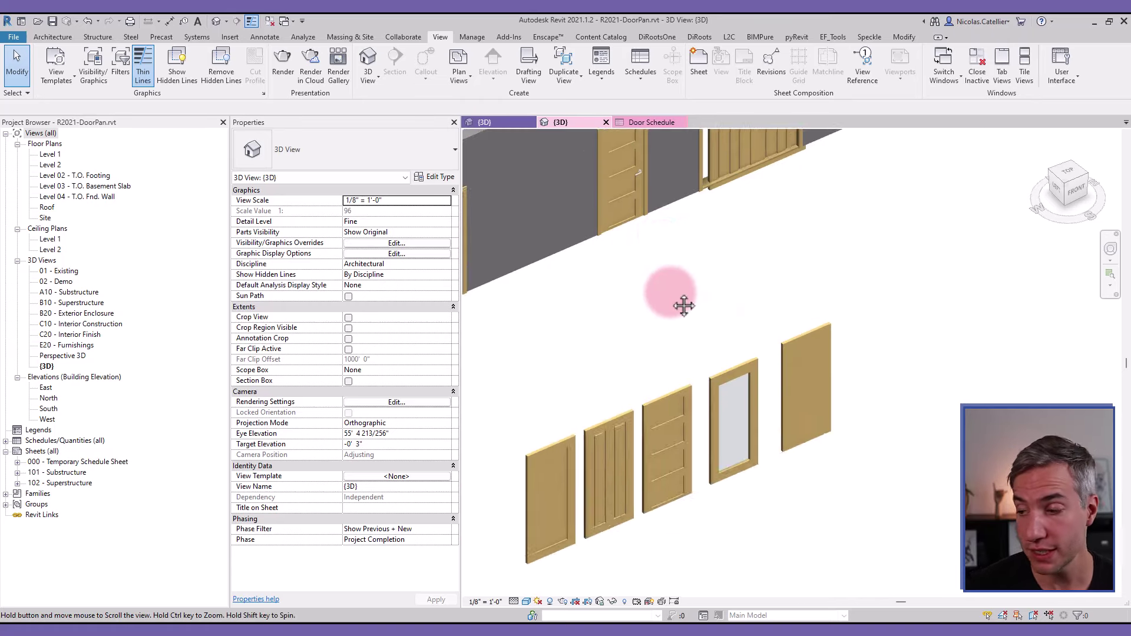
left_click(803, 335)
left_click(476, 75)
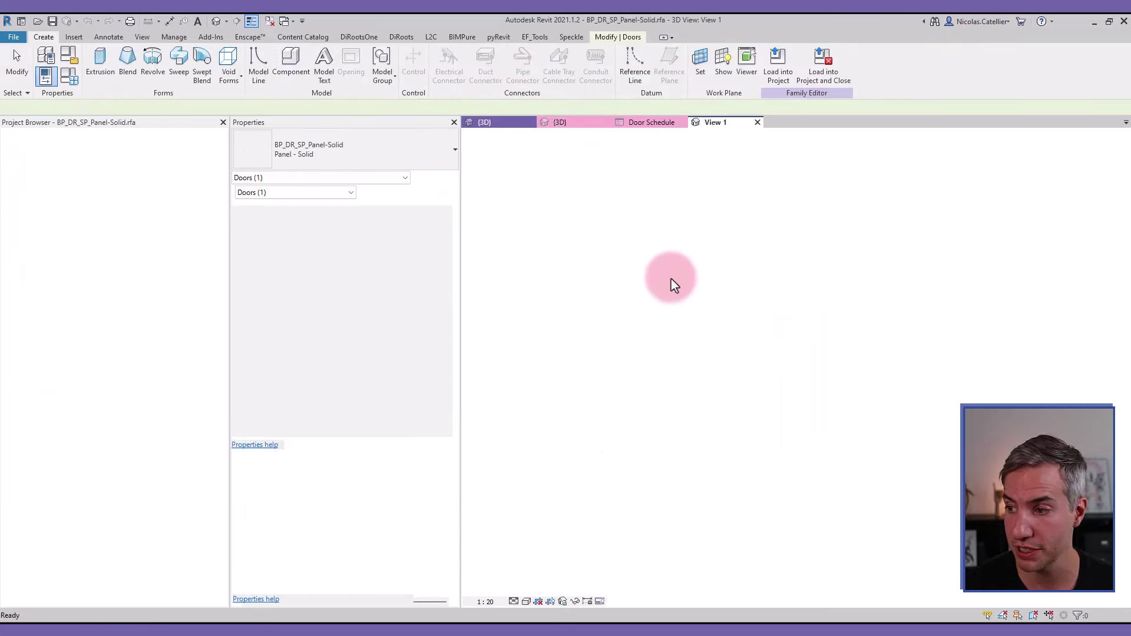
Open the panel family's Ref. Level floor plan and set the Is Reference property of the left-side reference plane to Left
double_click(54, 155)
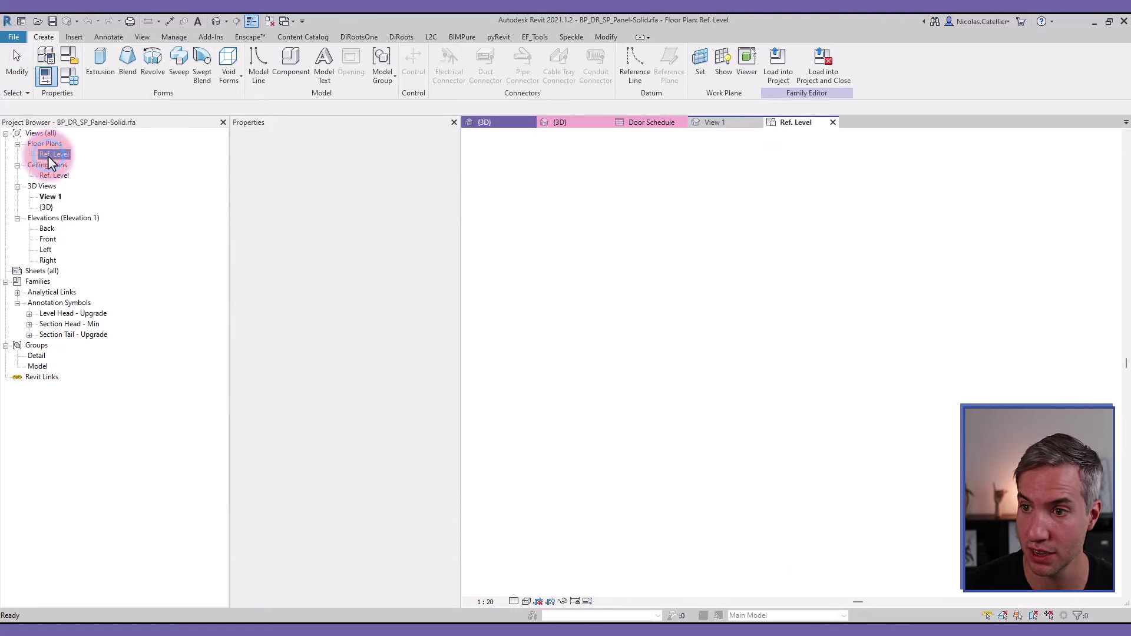
scroll(729, 391, "up", 6)
left_click(696, 466)
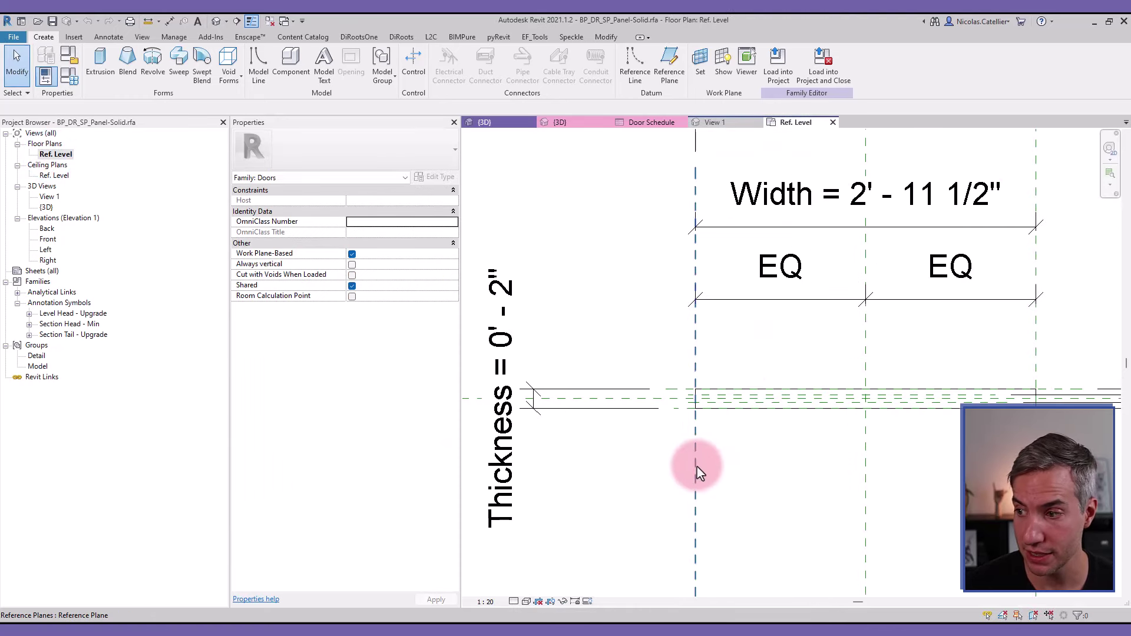
left_click(729, 400)
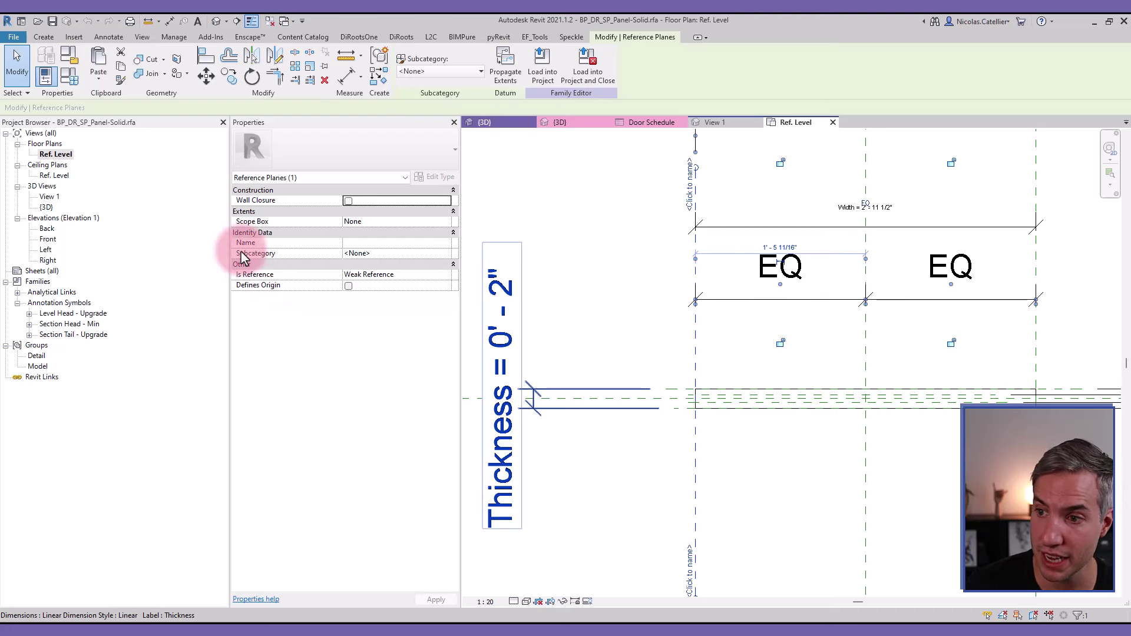
left_click(790, 461)
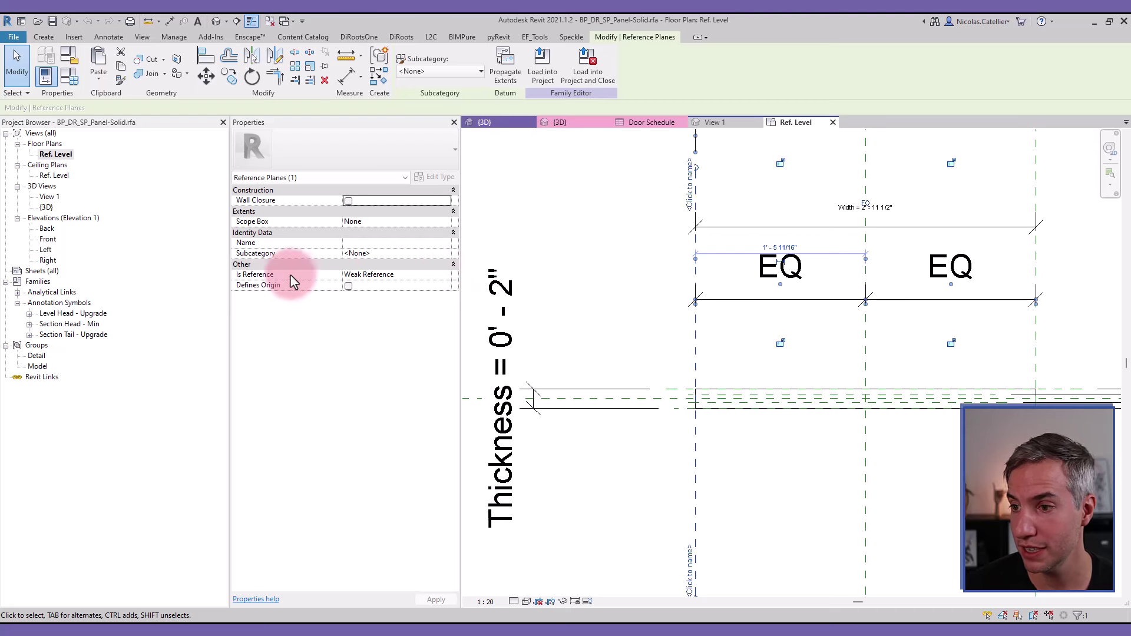
left_click(447, 274)
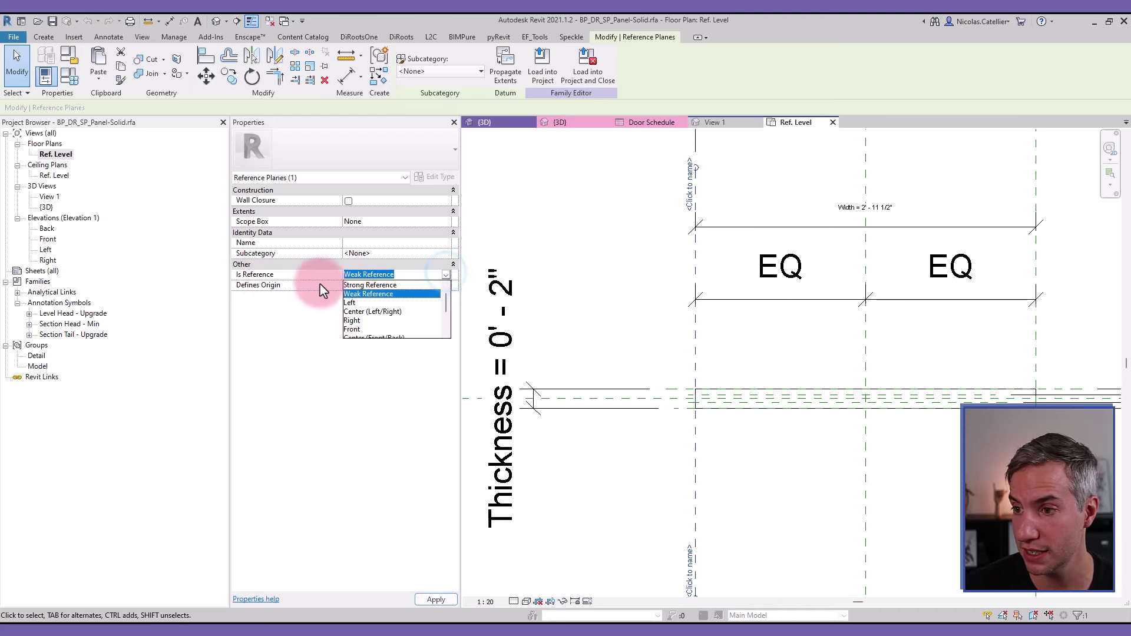
left_click(351, 302)
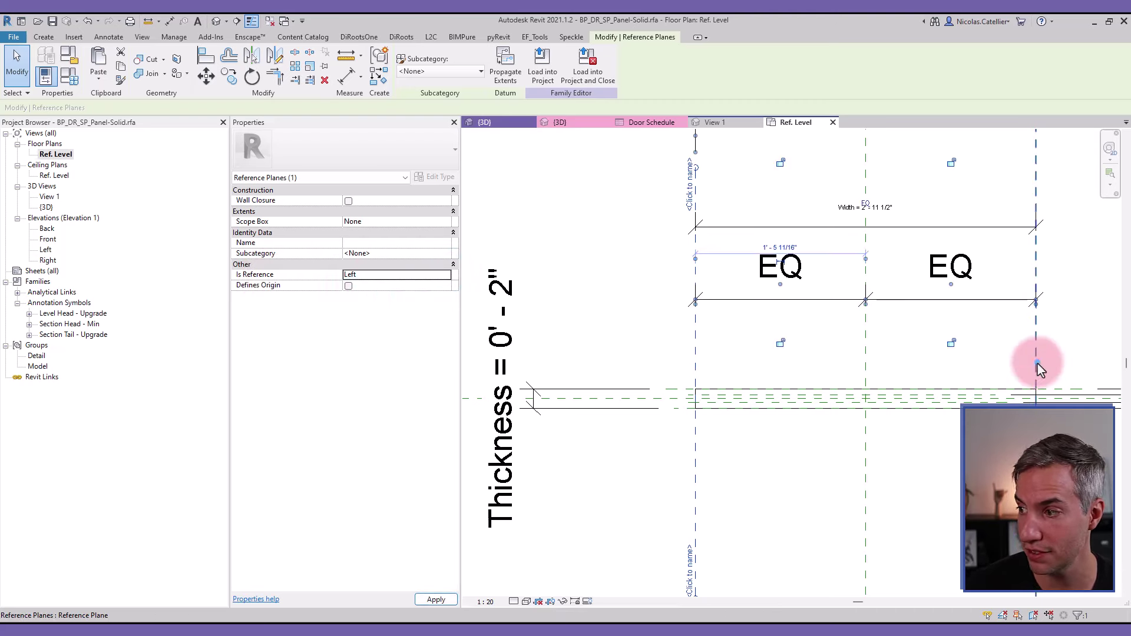
Set the Is Reference property of the reference plane at the panel's right edge to Right
left_click(1039, 369)
left_click(447, 274)
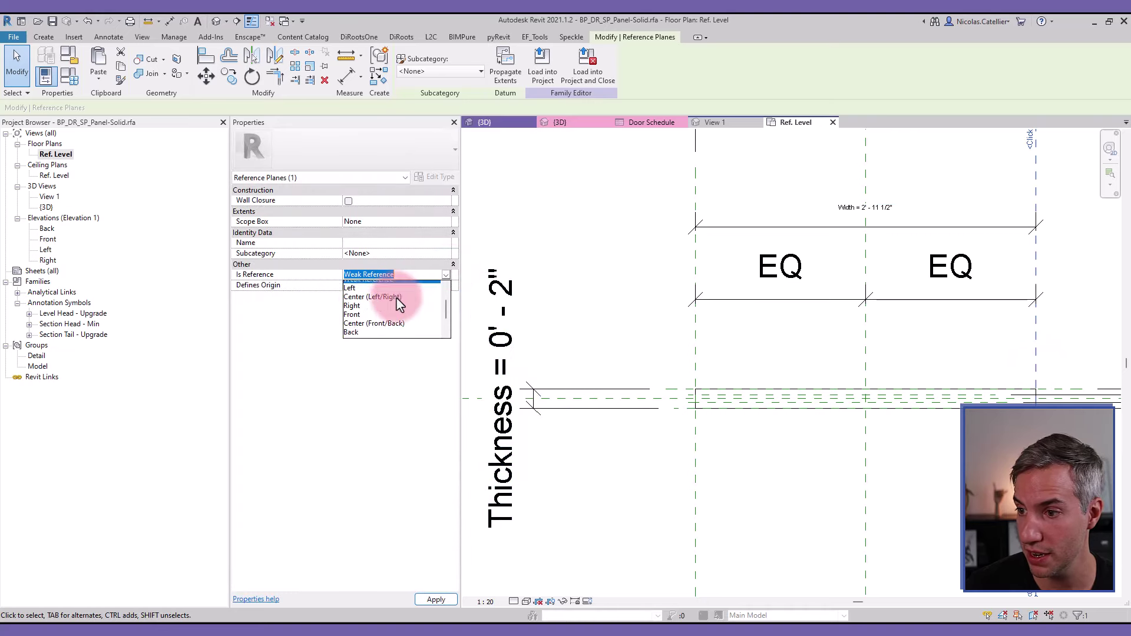
left_click(397, 305)
Set Is Reference to Front for the thickness reference plane above the centerline and to Back for the one below it
left_click(715, 397)
left_click(449, 278)
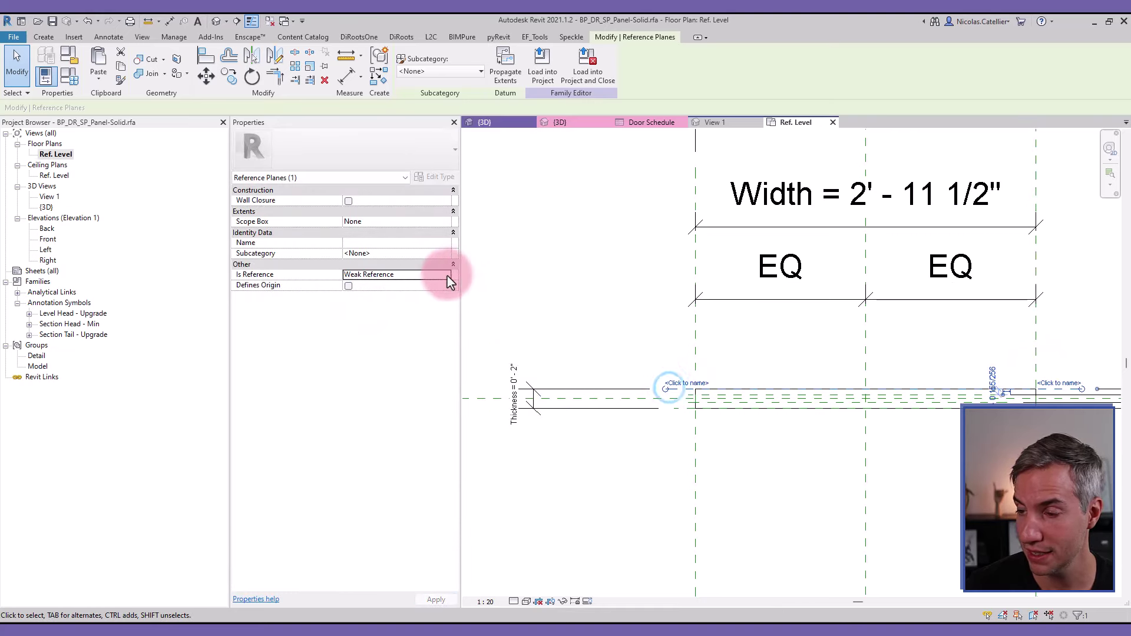
left_click(446, 276)
scroll(405, 328, "down", 2)
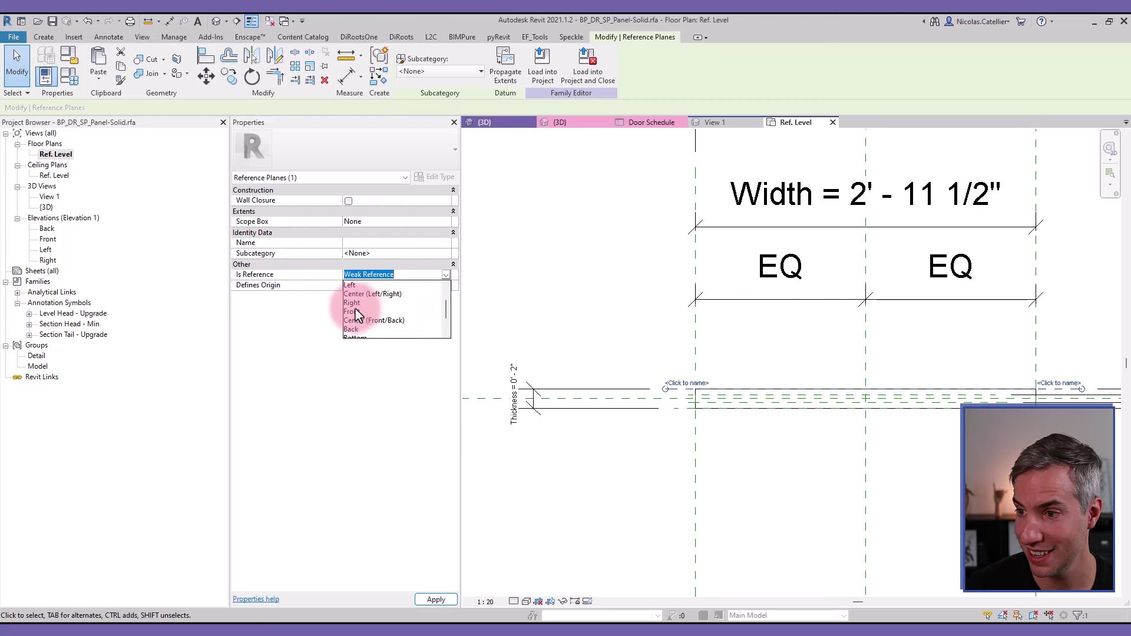
left_click(656, 416)
left_click(681, 406)
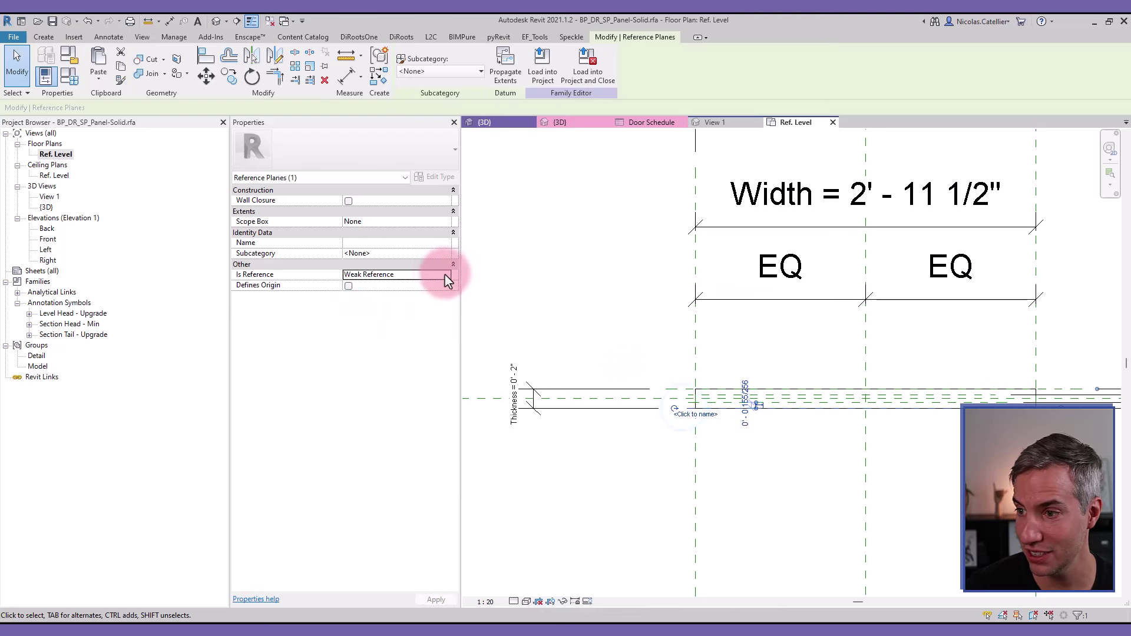
left_click(448, 274)
scroll(379, 328, "down", 2)
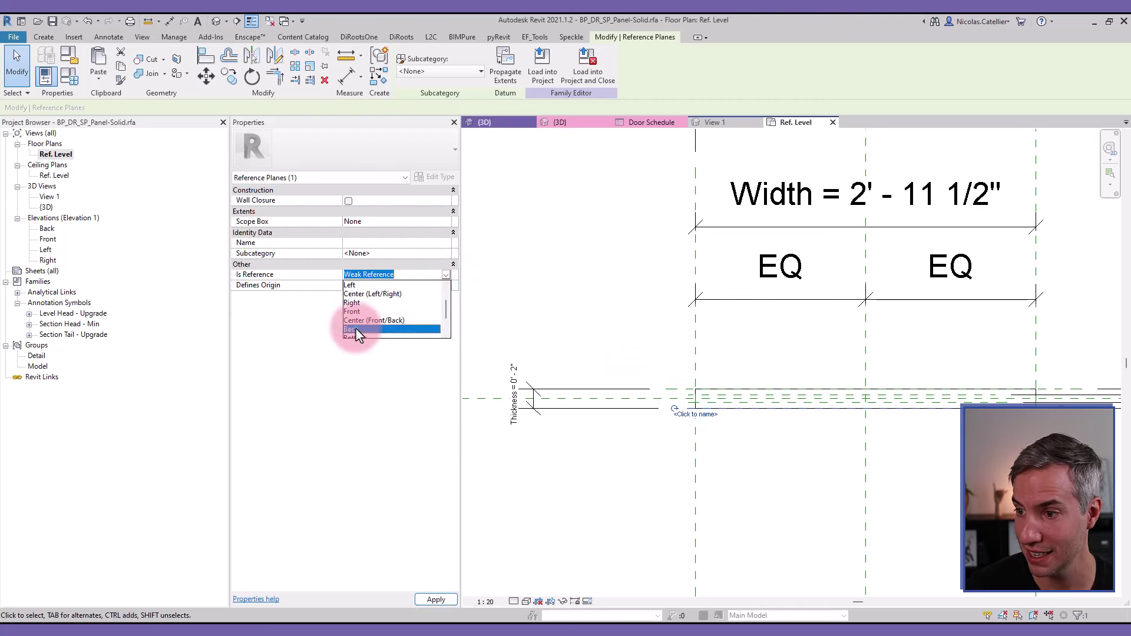
left_click(361, 324)
Name the reference planes at the two ends of the panel width Left and Right to match their reference types
left_click(866, 355)
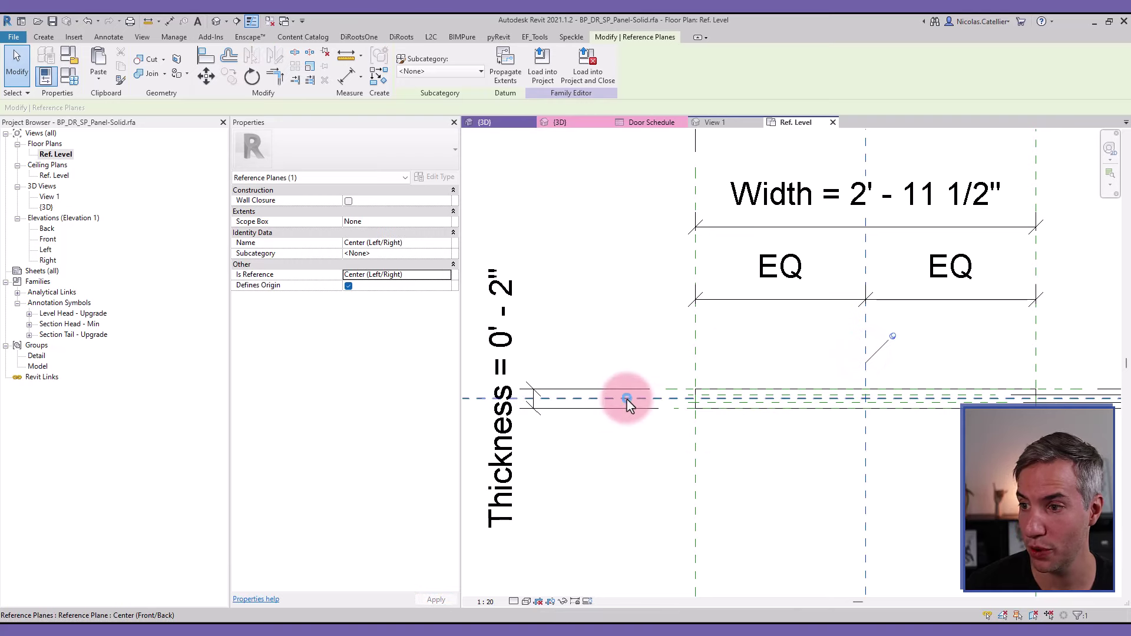
left_click(695, 342)
left_click(357, 243)
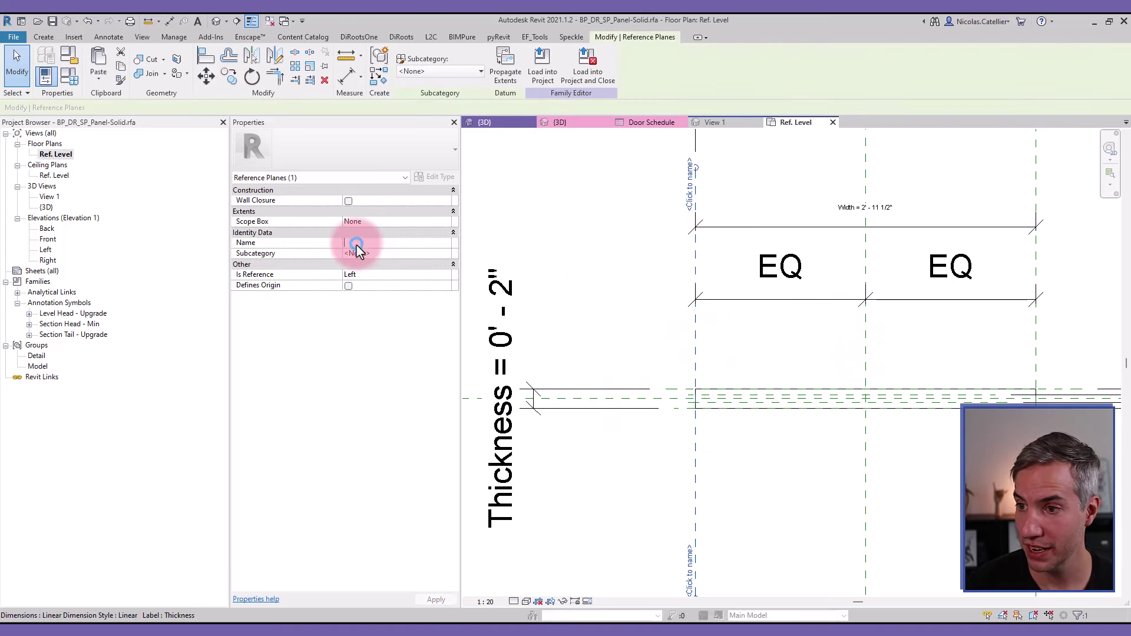
type("Left")
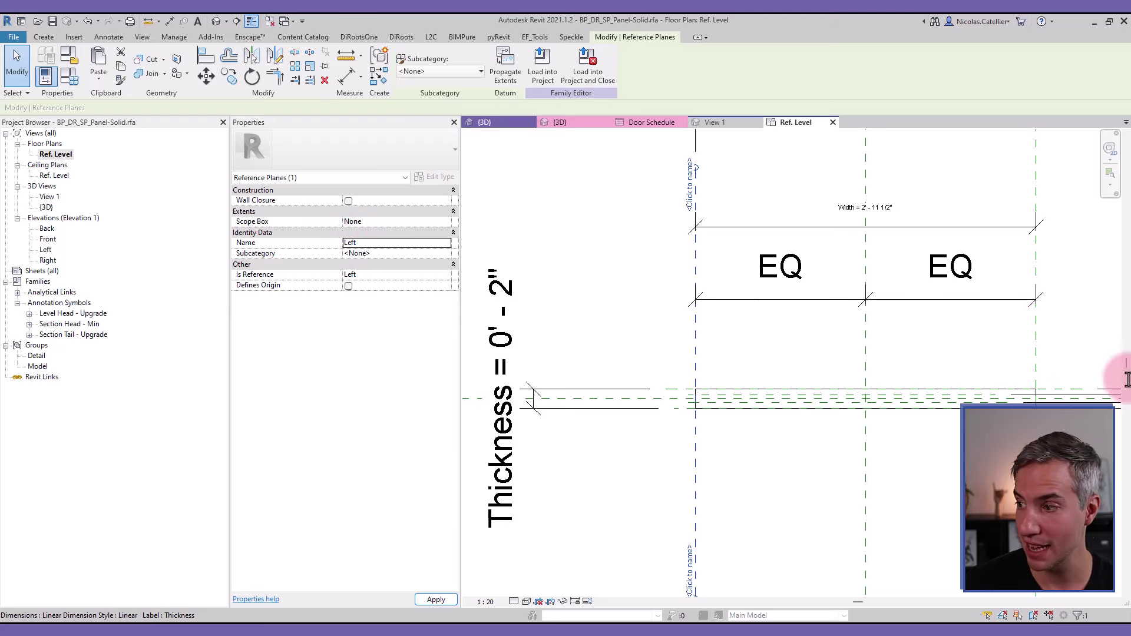
left_click(1036, 354)
left_click(371, 245)
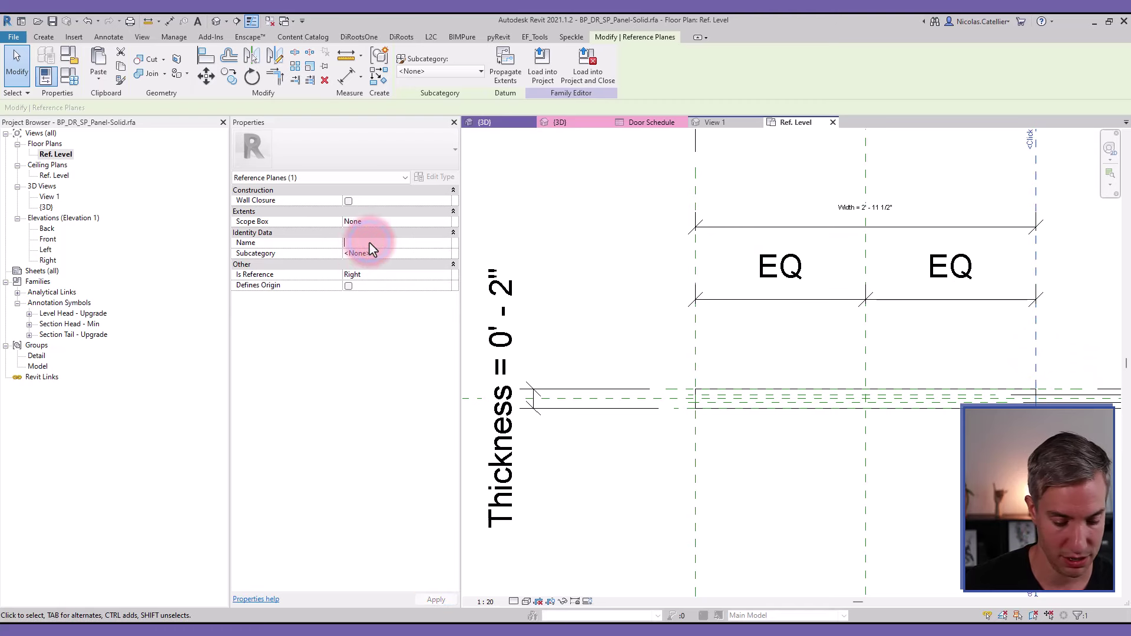
type("Right")
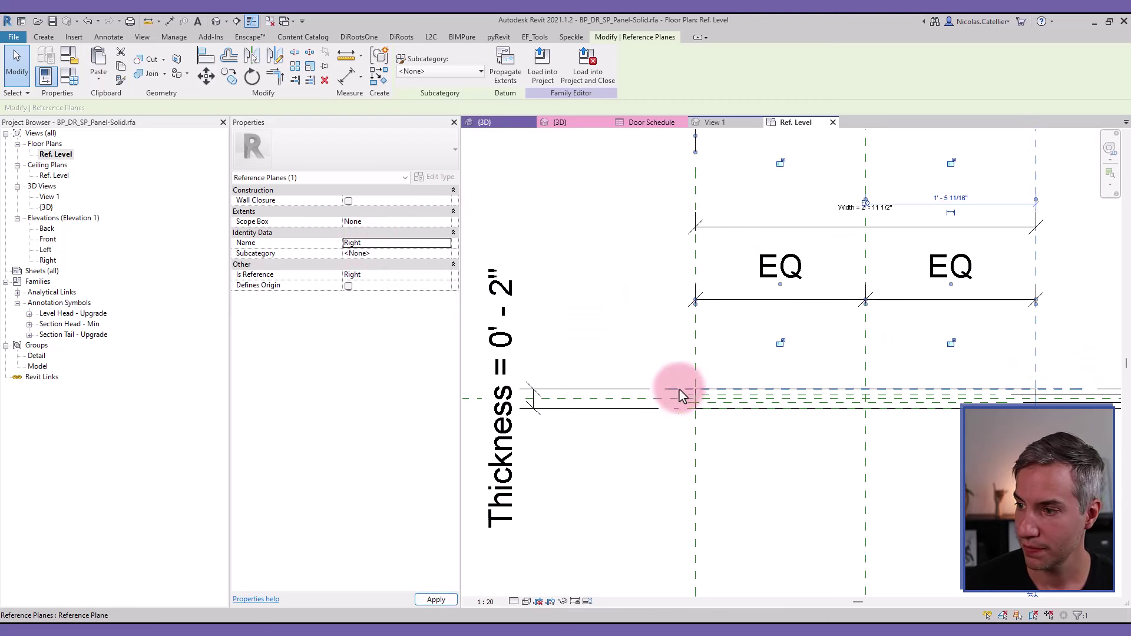
left_click(681, 391)
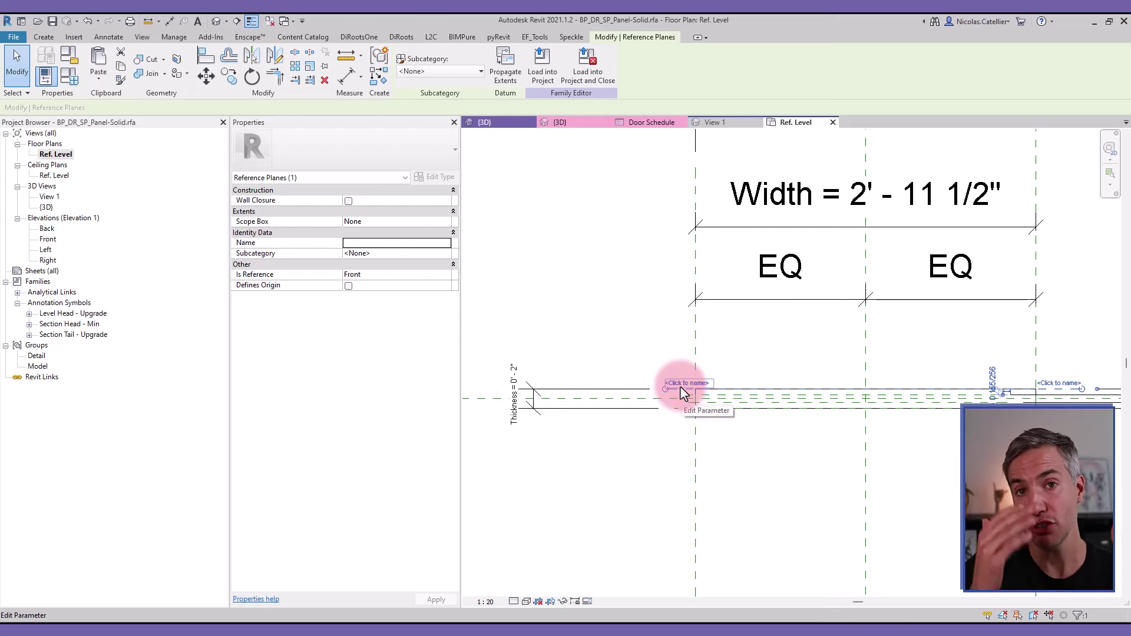
left_click(696, 352)
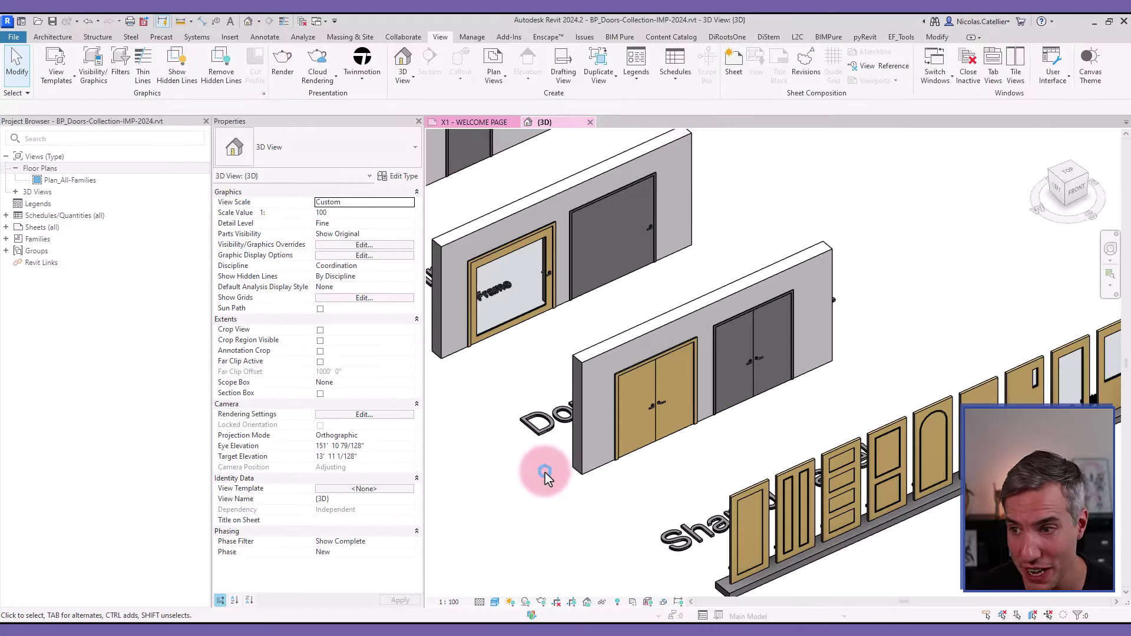
Look over the door collection's families in 3D and open the Plan_All-Families floor plan
scroll(545, 476, "down", 5)
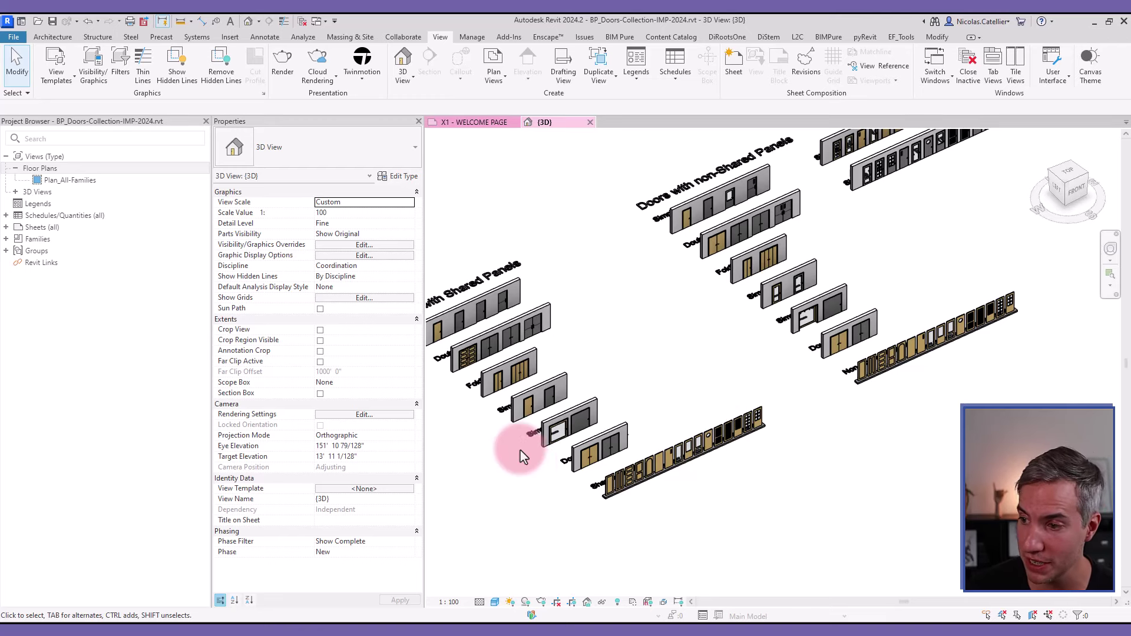
scroll(587, 469, "up", 5)
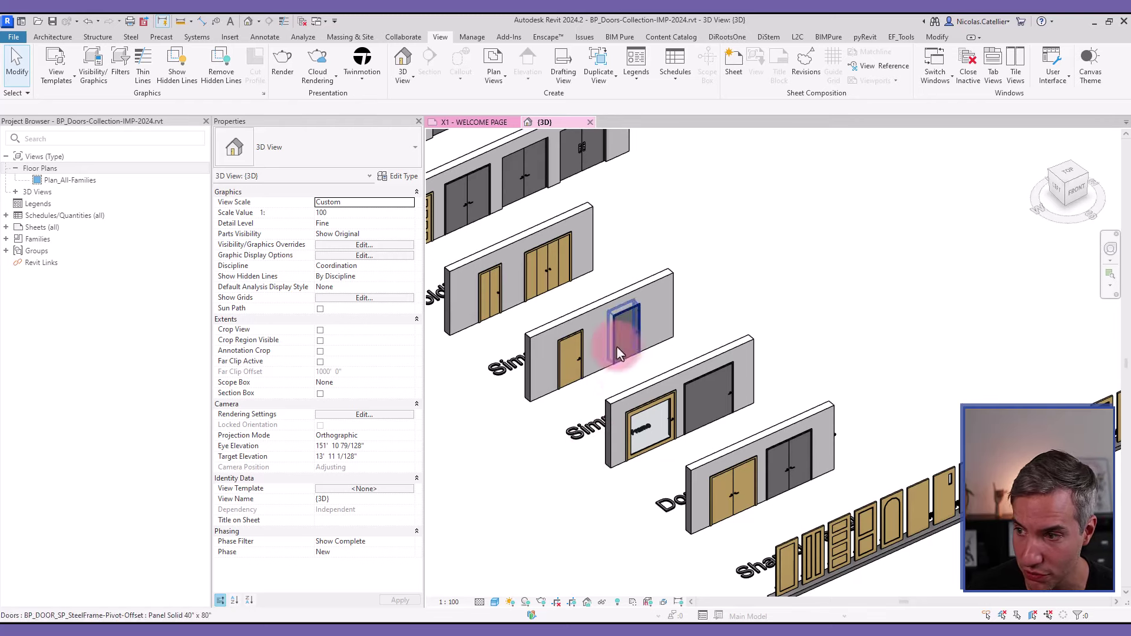
double_click(59, 181)
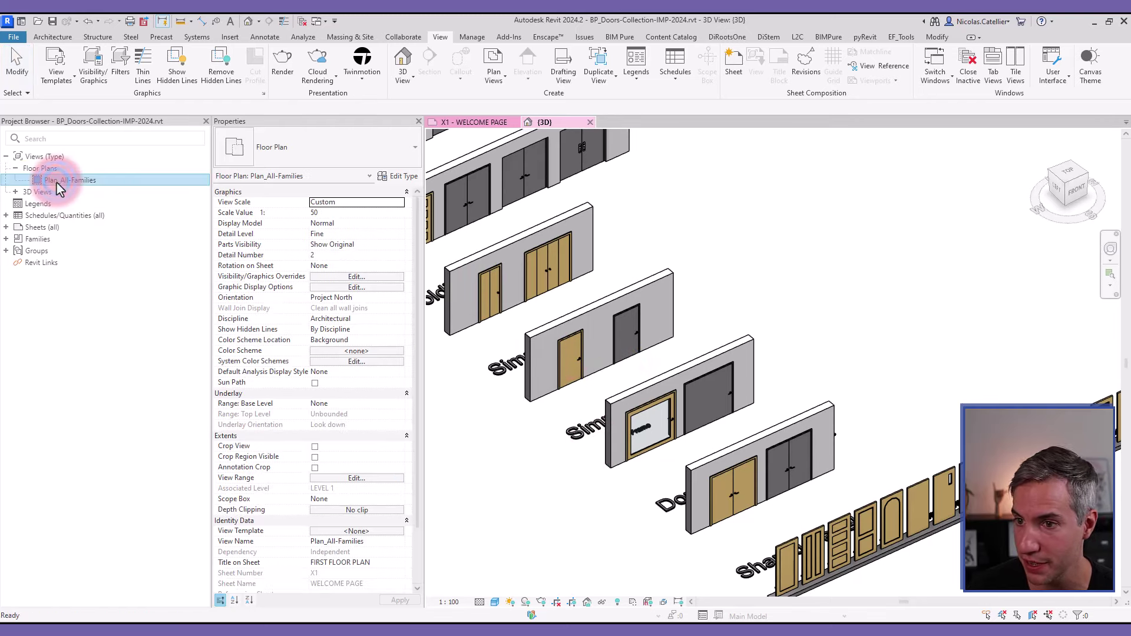
scroll(634, 305, "up", 3)
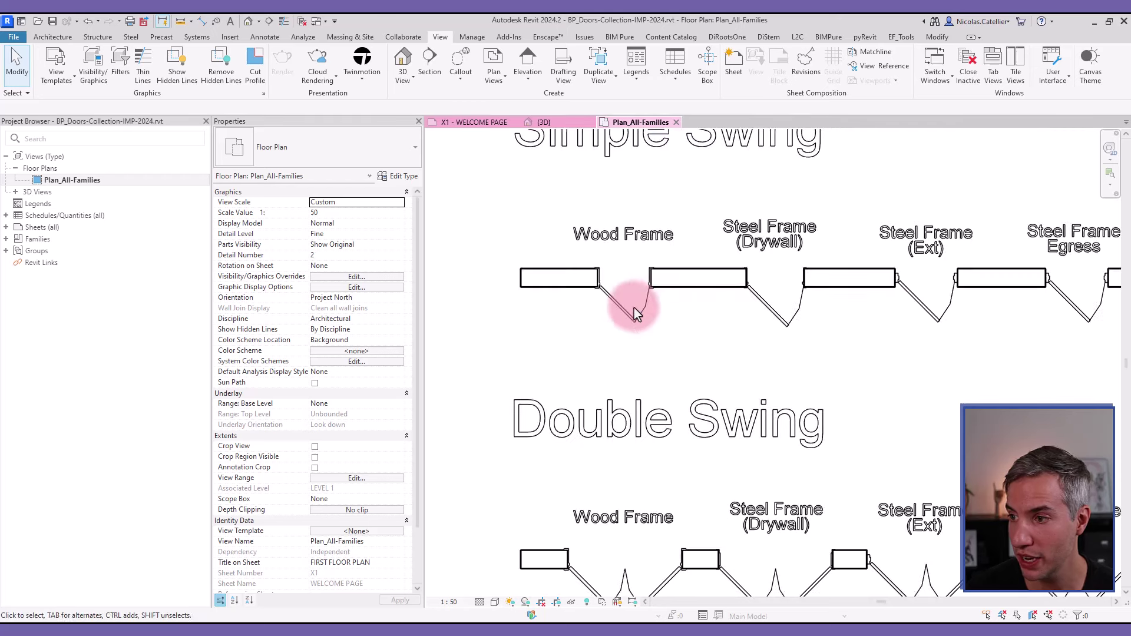
Toggle Existing Swing on and back off for the Wood Frame door under Simple Swing, and change its Swing Angle
left_click(631, 303)
scroll(614, 253, "up", 3)
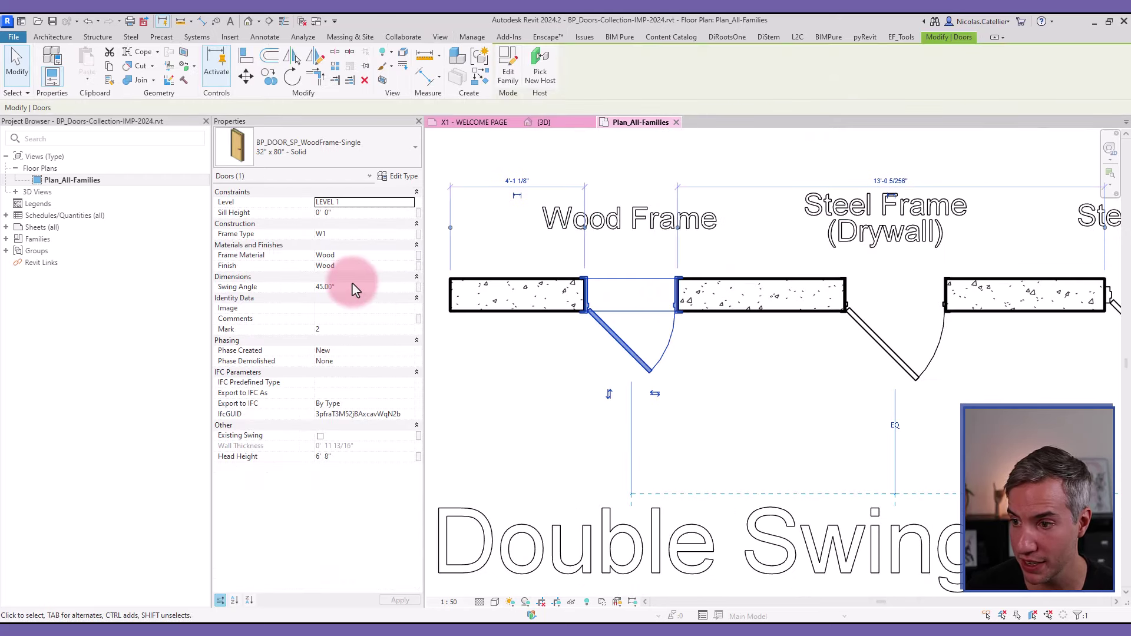
left_click(320, 436)
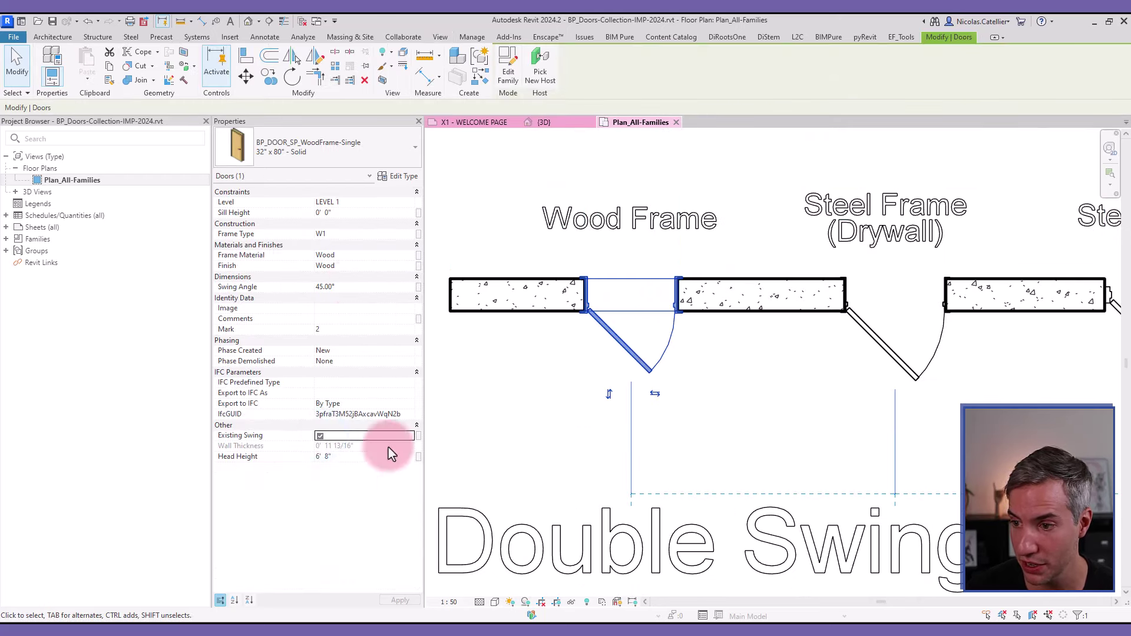
left_click(320, 436)
left_click(327, 287)
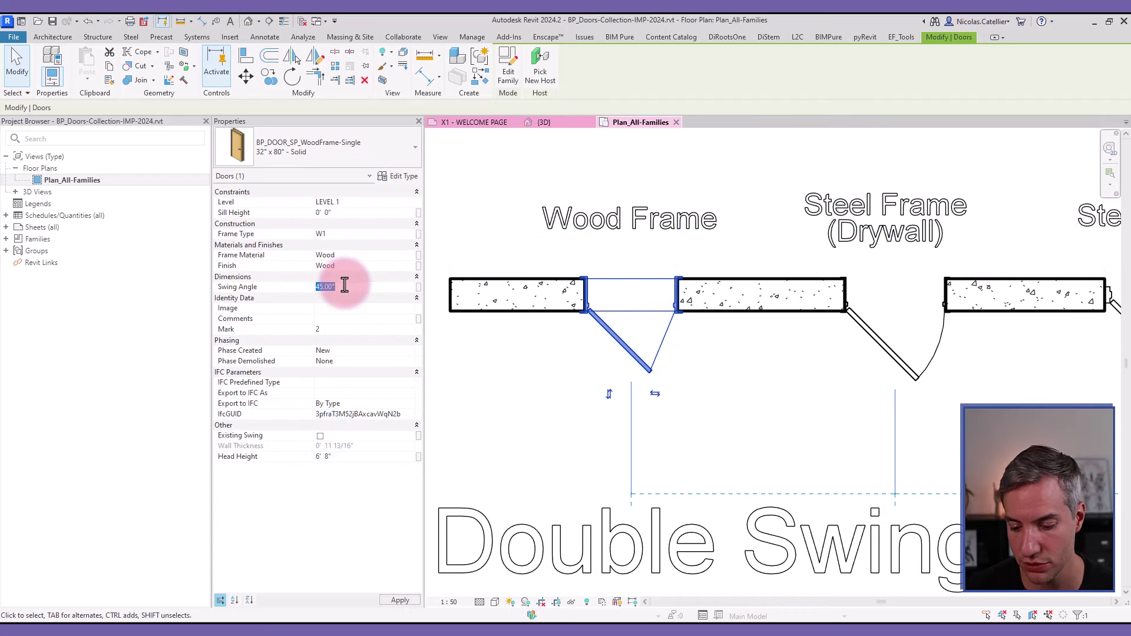
left_click(748, 413)
Examine the plan representation of the simple swing, double swing, folding and pivot doors in the collection
scroll(498, 278, "down", 4)
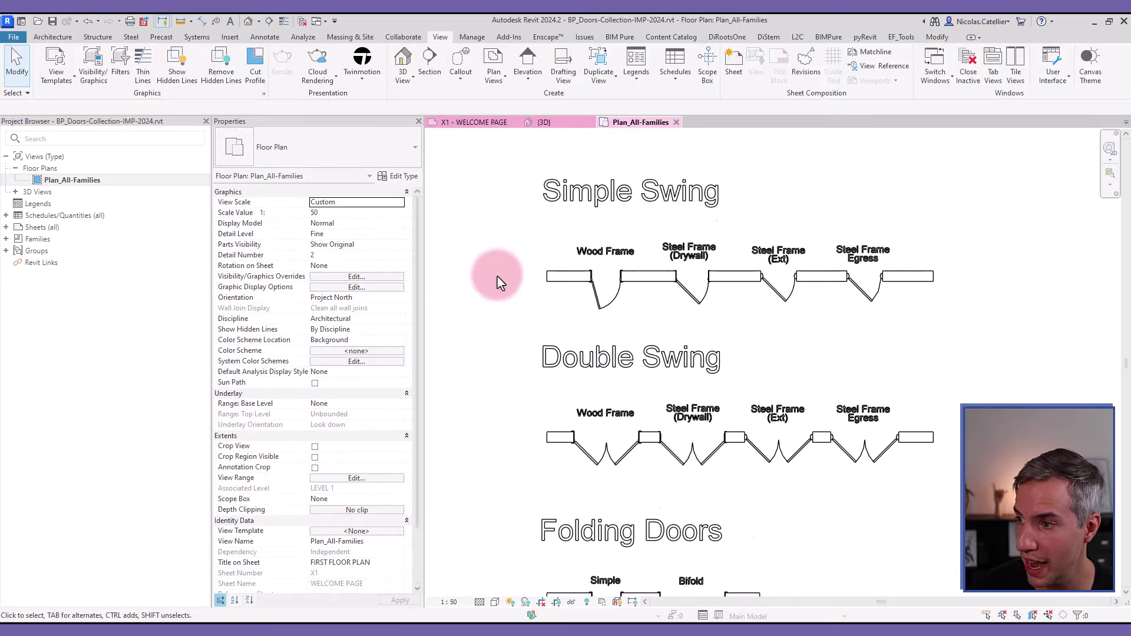
scroll(589, 264, "up", 3)
scroll(613, 389, "up", 5)
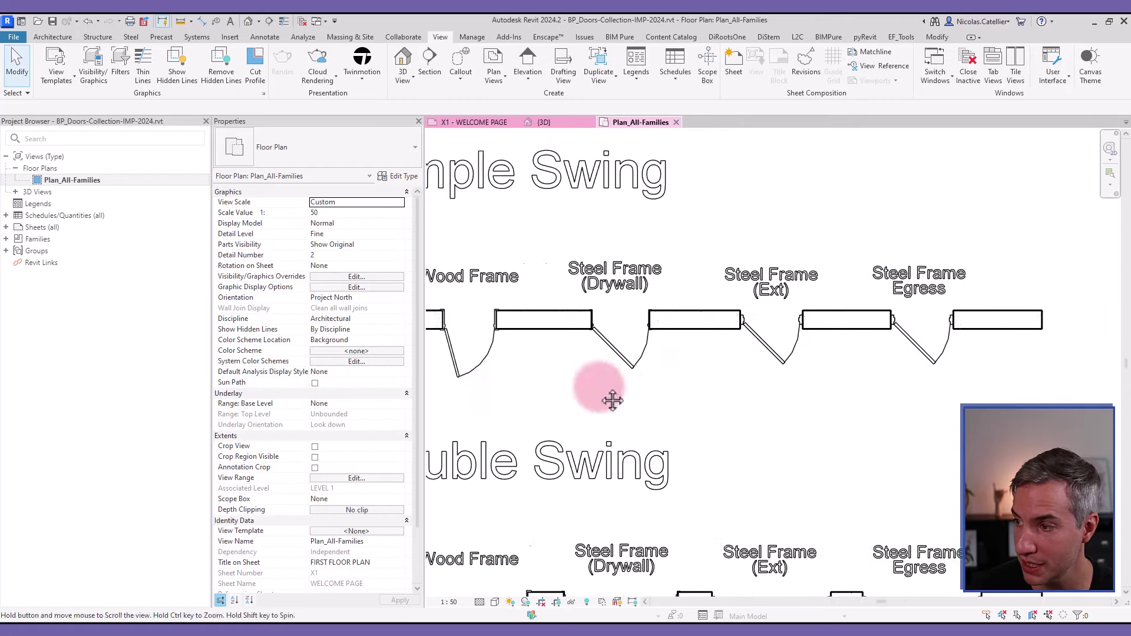
scroll(715, 311, "down", 5)
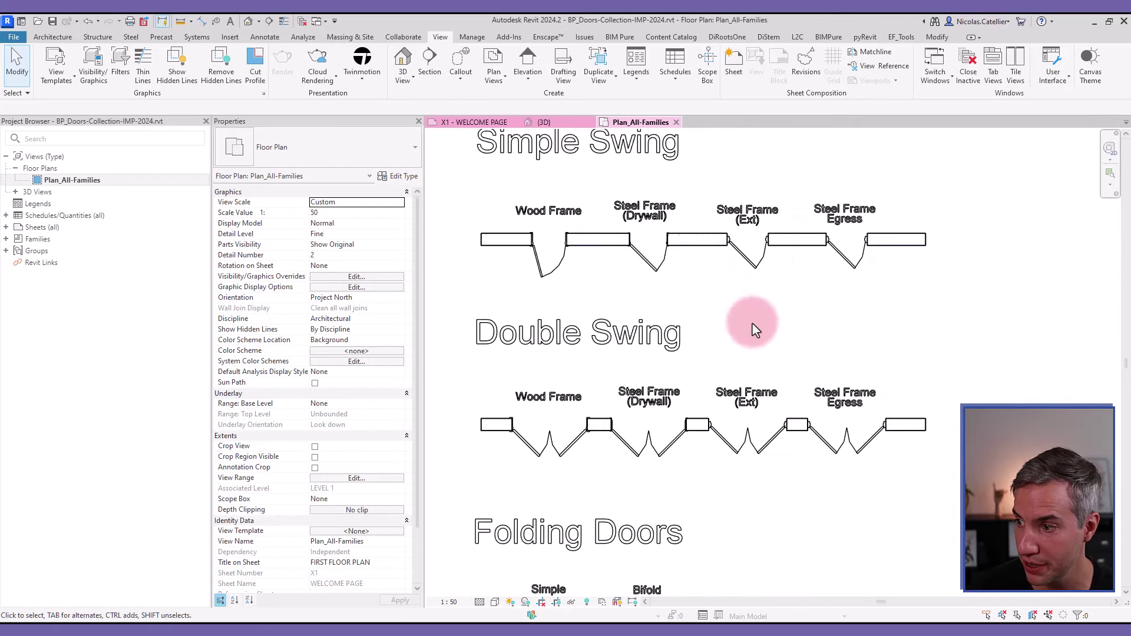
middle_click_drag(824, 374, 741, 189)
middle_click_drag(607, 589, 606, 442)
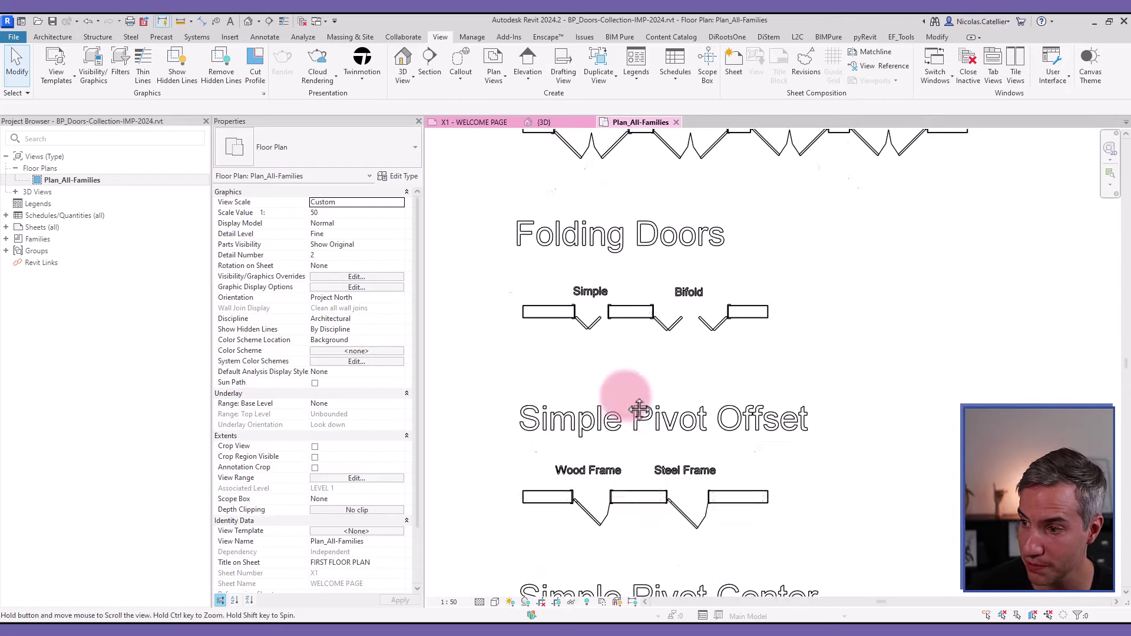
scroll(596, 303, "up", 3)
middle_click_drag(633, 346, 614, 378)
In the 3D view, open the type properties of the wood-frame offset pivot door and bring up its Panel Type<Doors> choices
left_click(403, 59)
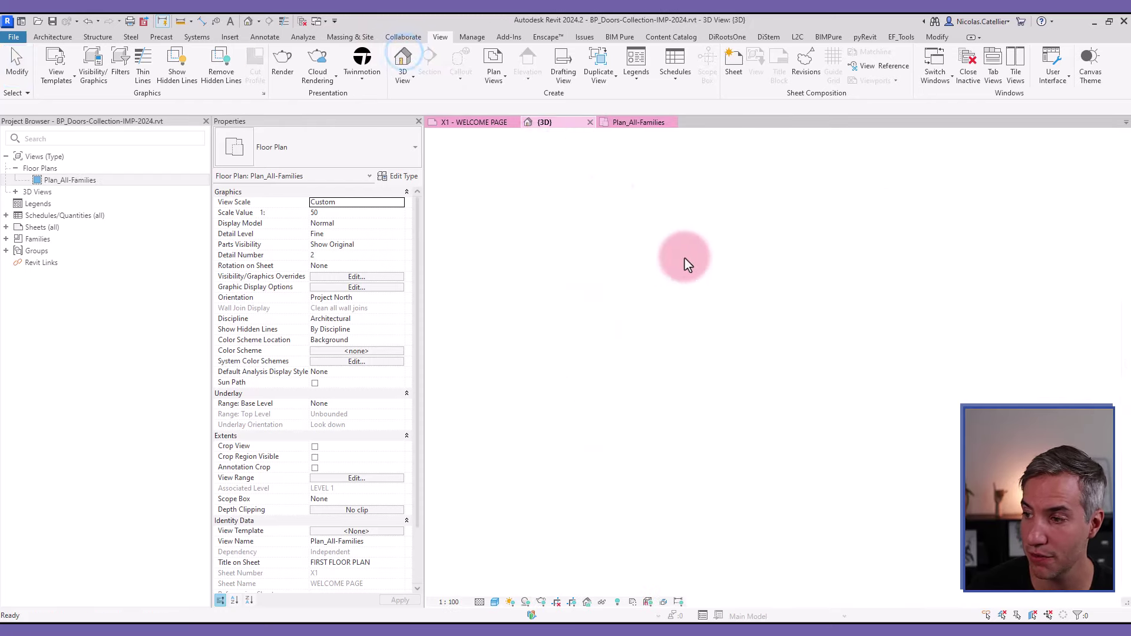
left_click(565, 377)
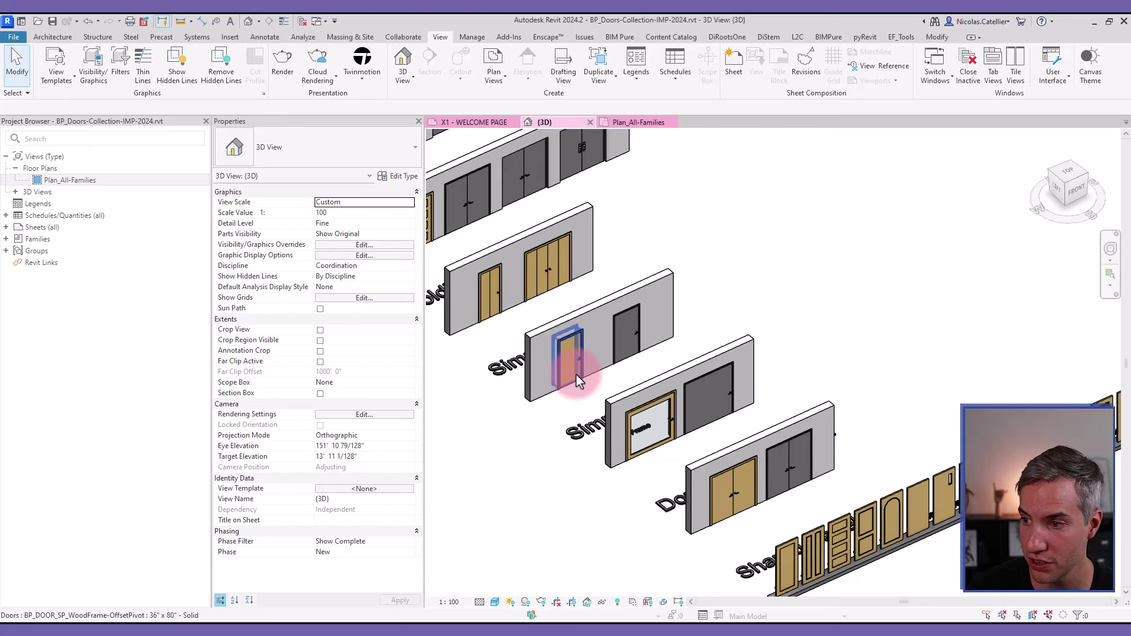
left_click(399, 176)
scroll(232, 374, "down", 10)
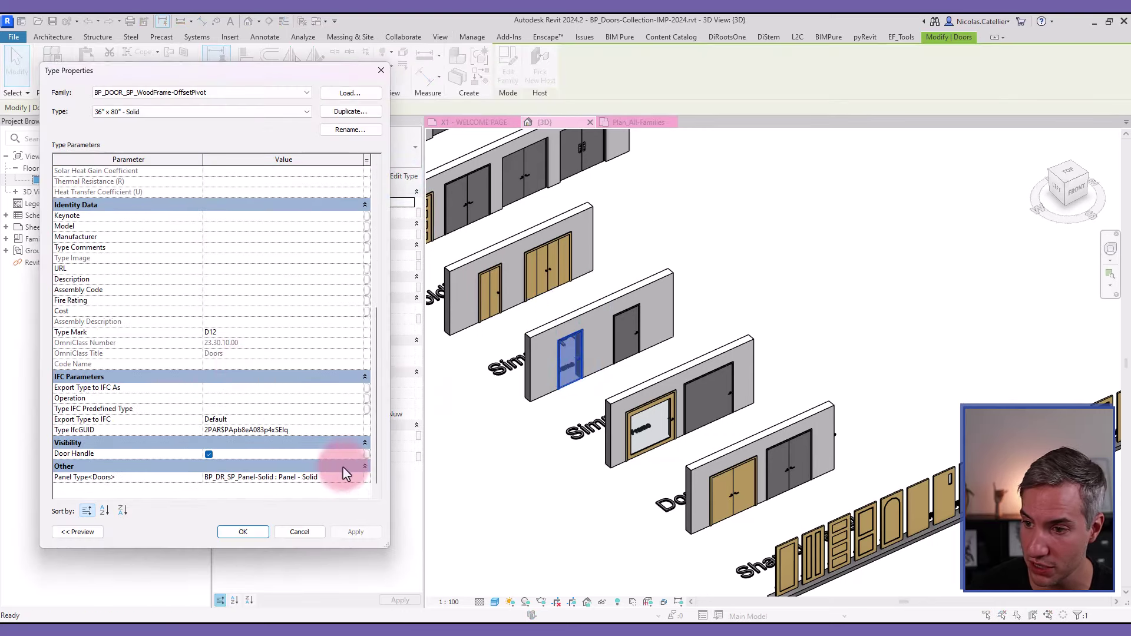
left_click(358, 478)
left_click(342, 497)
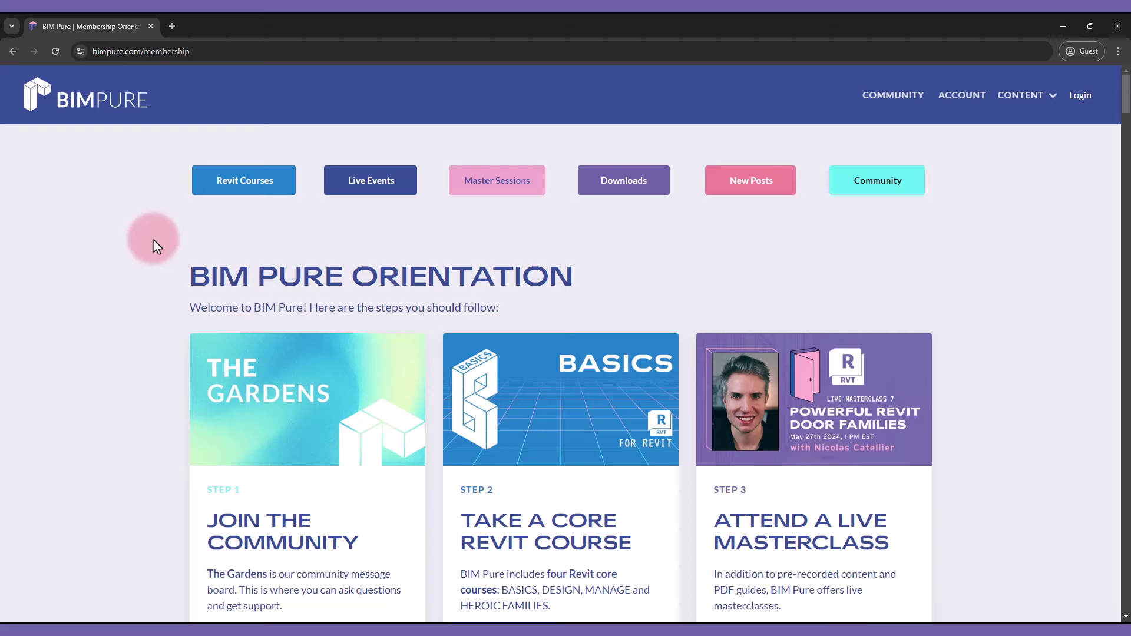
Switch to the browser and look through the BIM Pure membership page from the Revit courses to the downloadable files
left_click(222, 186)
scroll(115, 325, "down", 20)
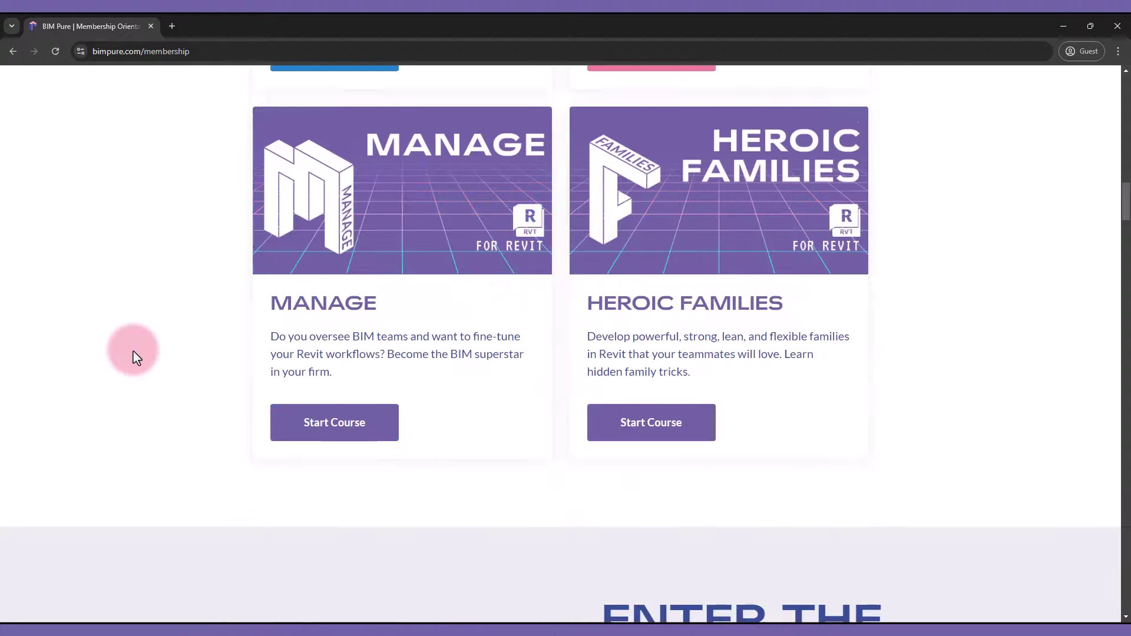
scroll(130, 341, "down", 20)
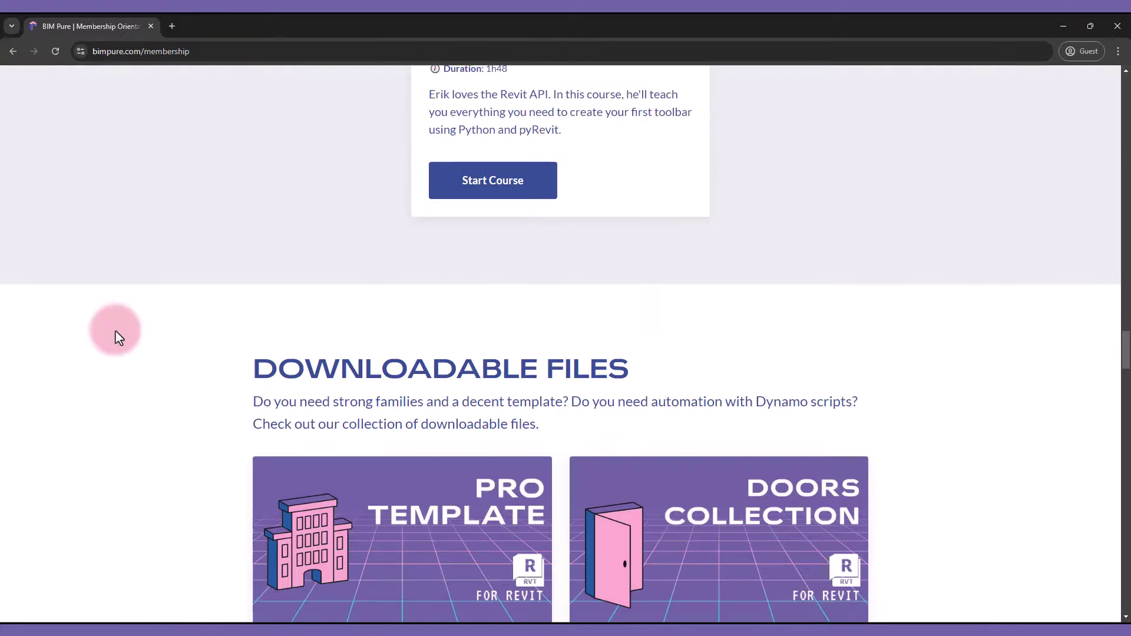
Look through the membership page's downloadable files, expert mini-courses, live masterclasses and replays, down to the New Content section
scroll(116, 337, "down", 2)
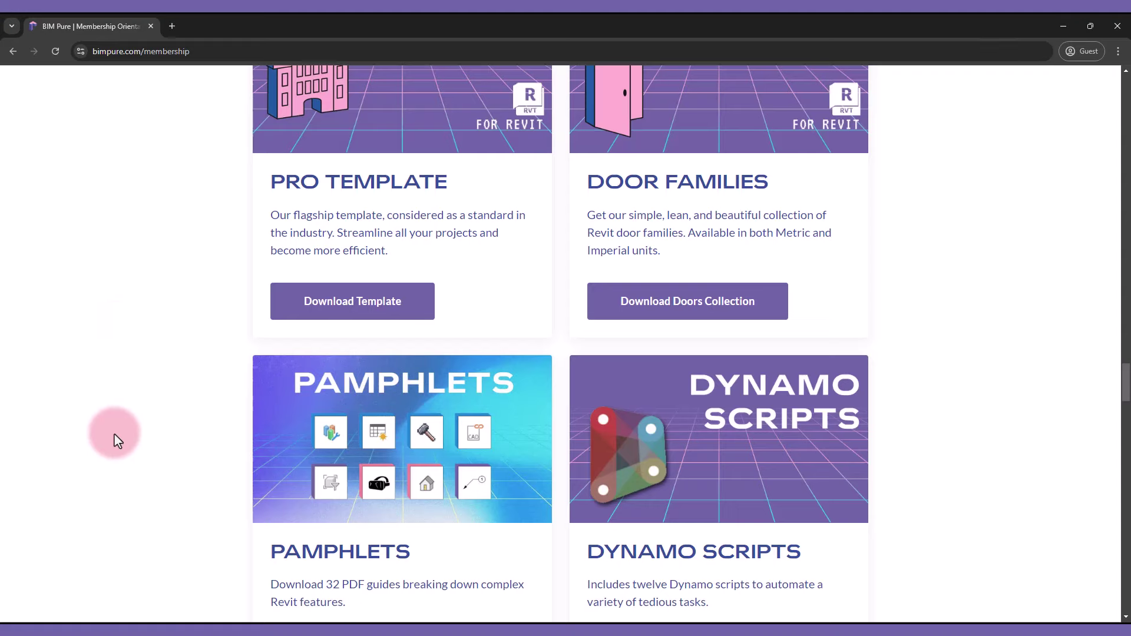
scroll(113, 448, "up", 10)
scroll(110, 457, "up", 12)
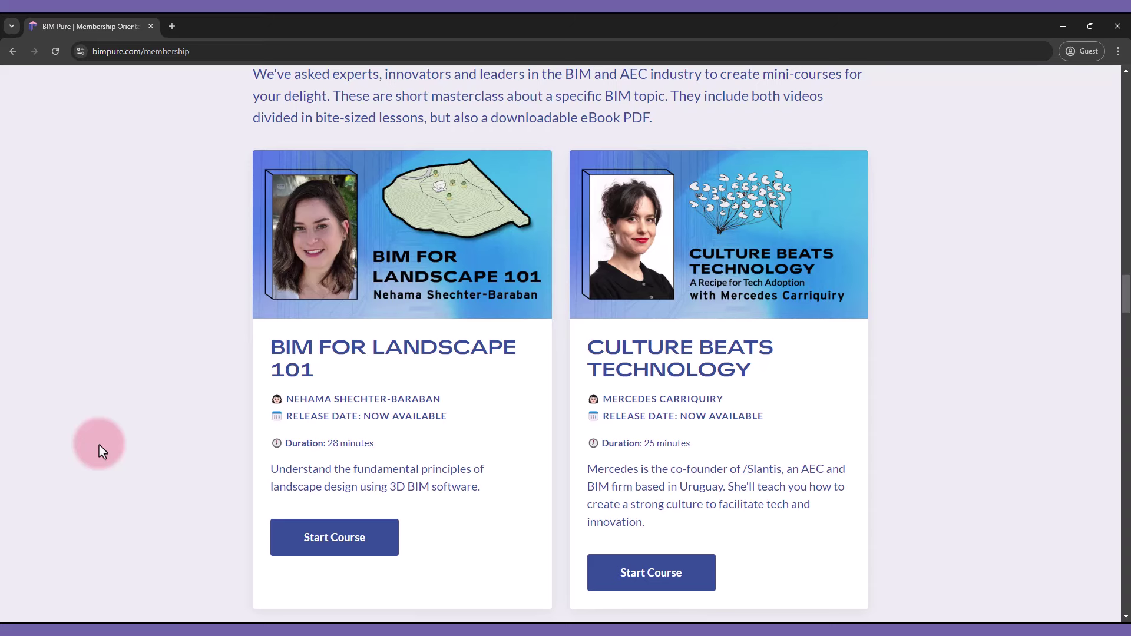
scroll(102, 449, "down", 8)
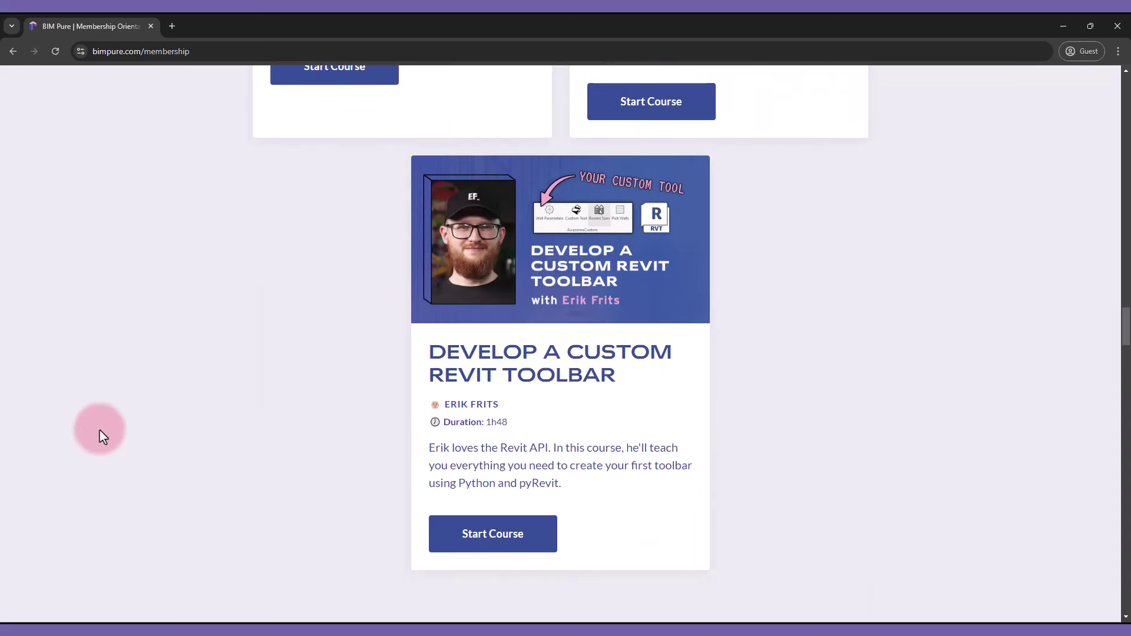
scroll(101, 437, "down", 20)
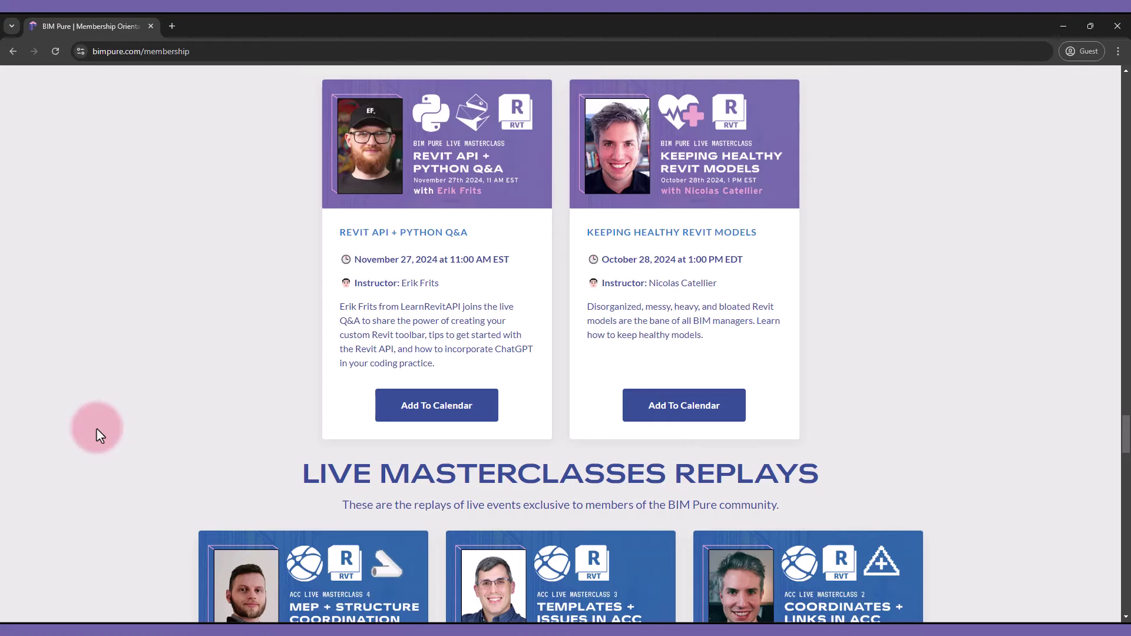
scroll(100, 436, "down", 6)
scroll(101, 432, "down", 16)
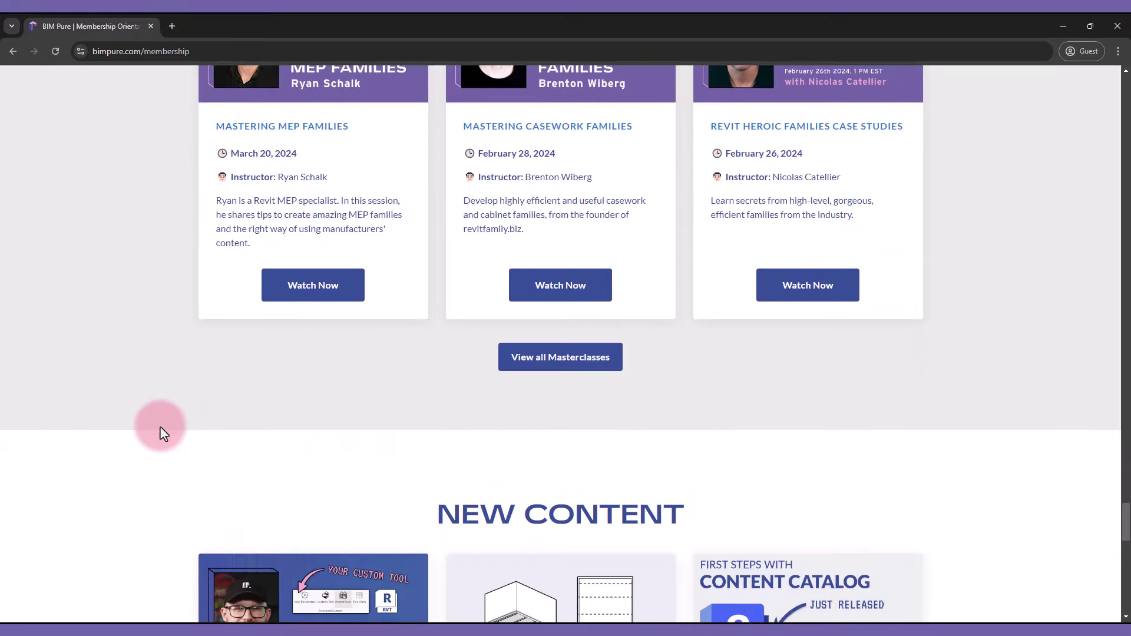
scroll(165, 432, "down", 6)
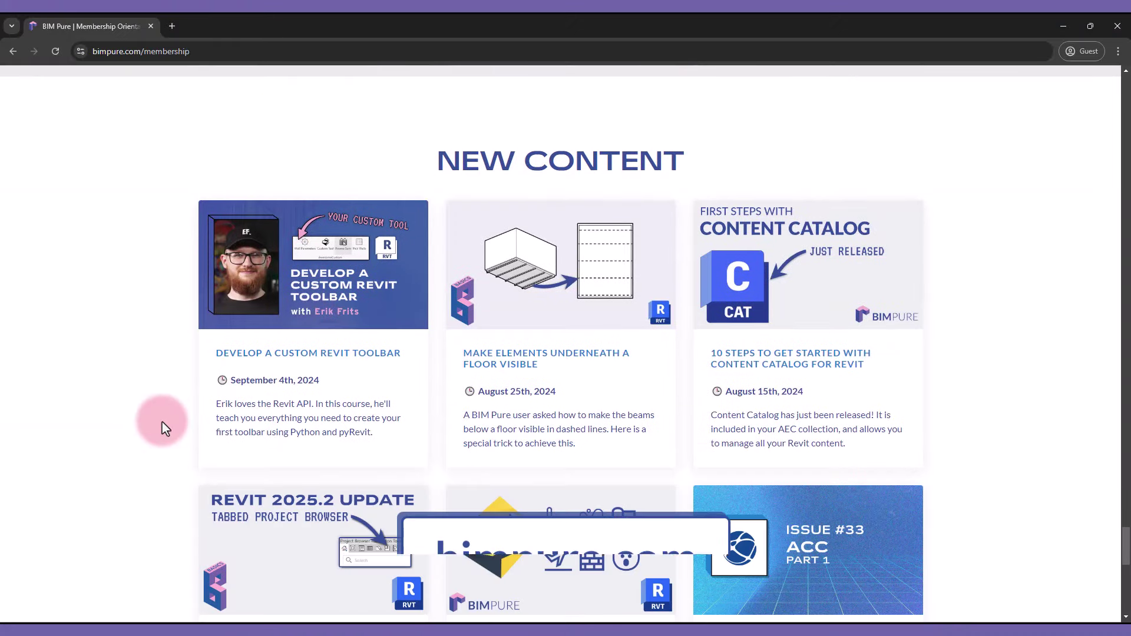